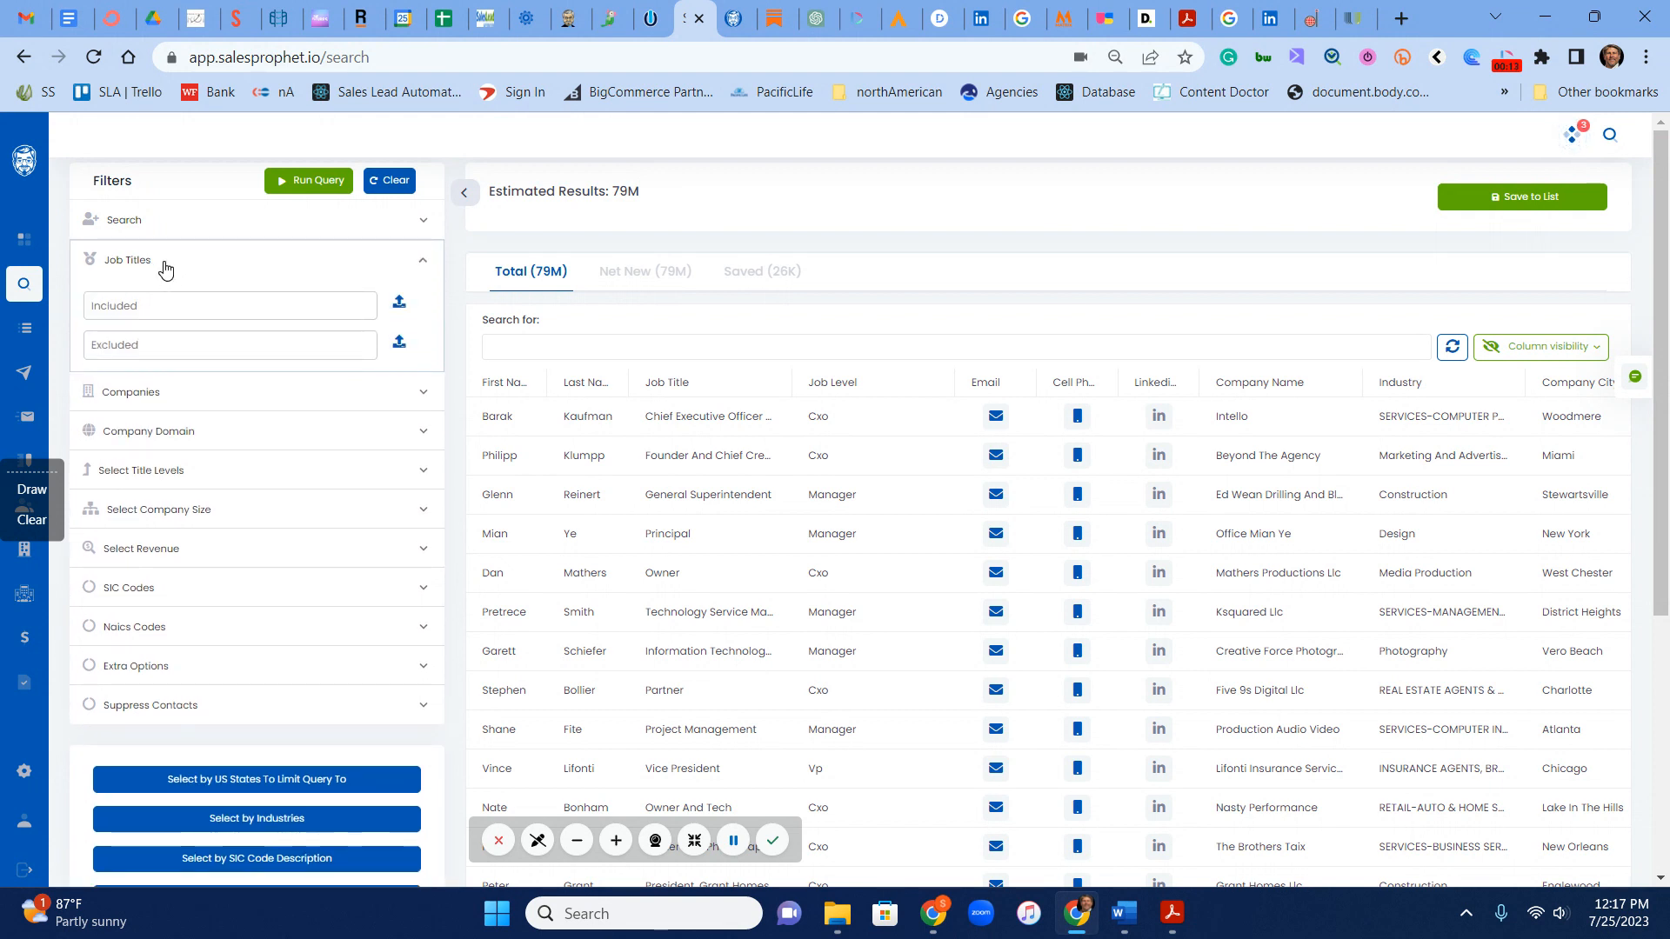
# Step: Add marketing, CMO, Digital, Brand and Content to the included job titles filter
pyautogui.click(187, 308)
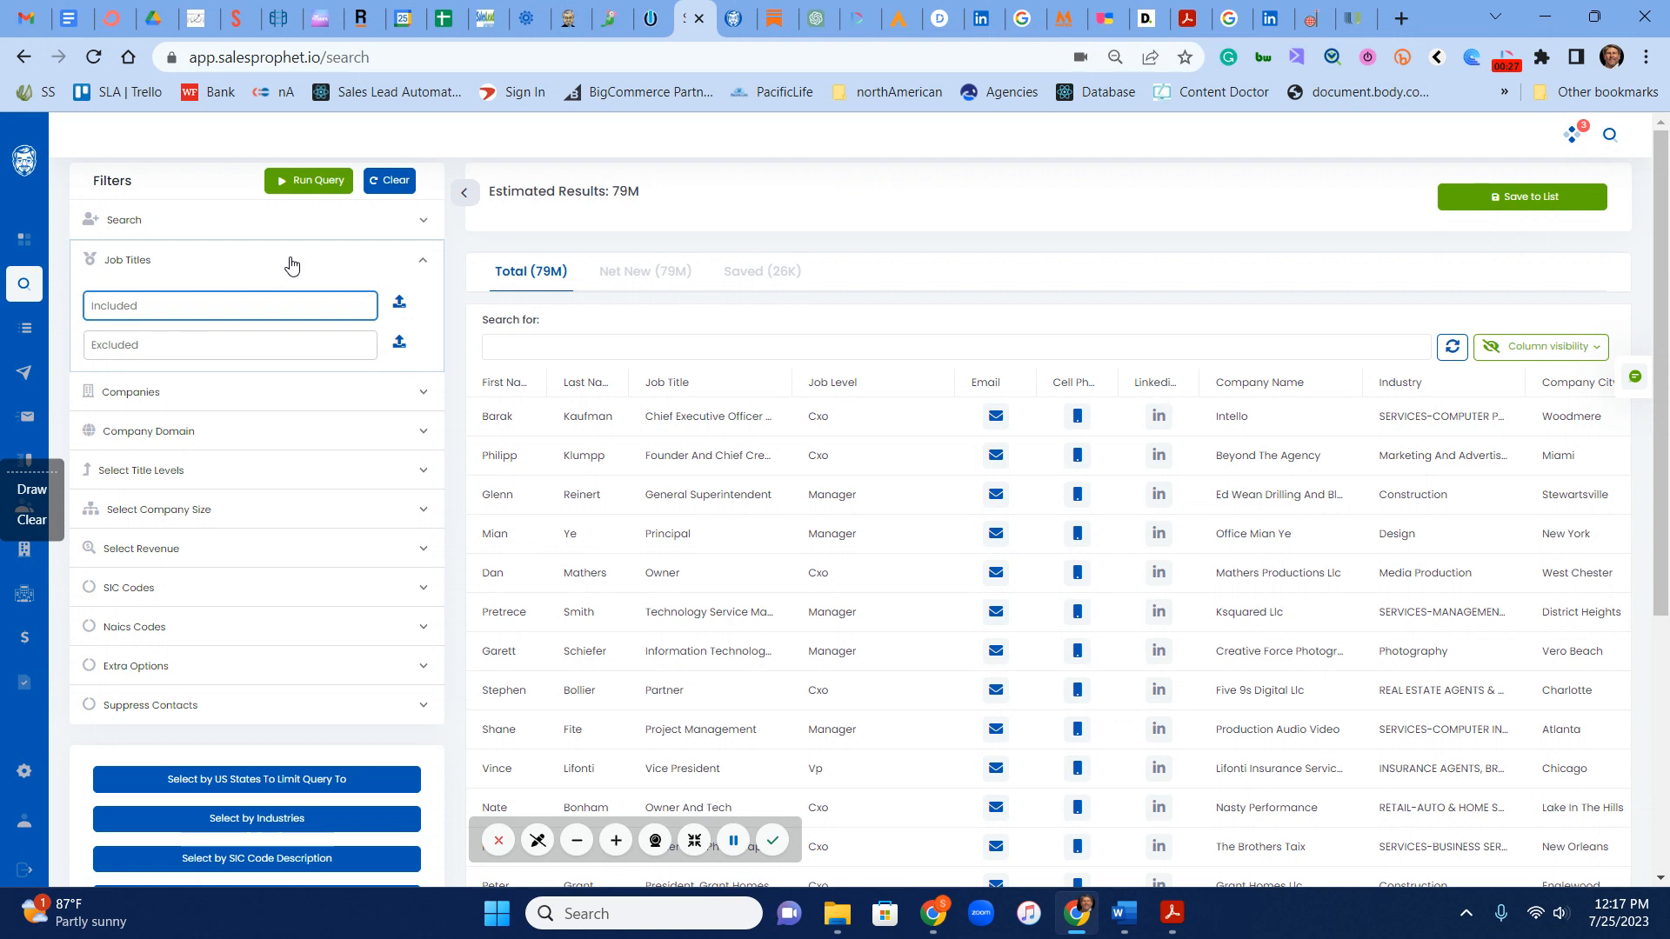
pyautogui.write('marketing')
pyautogui.press('Return')
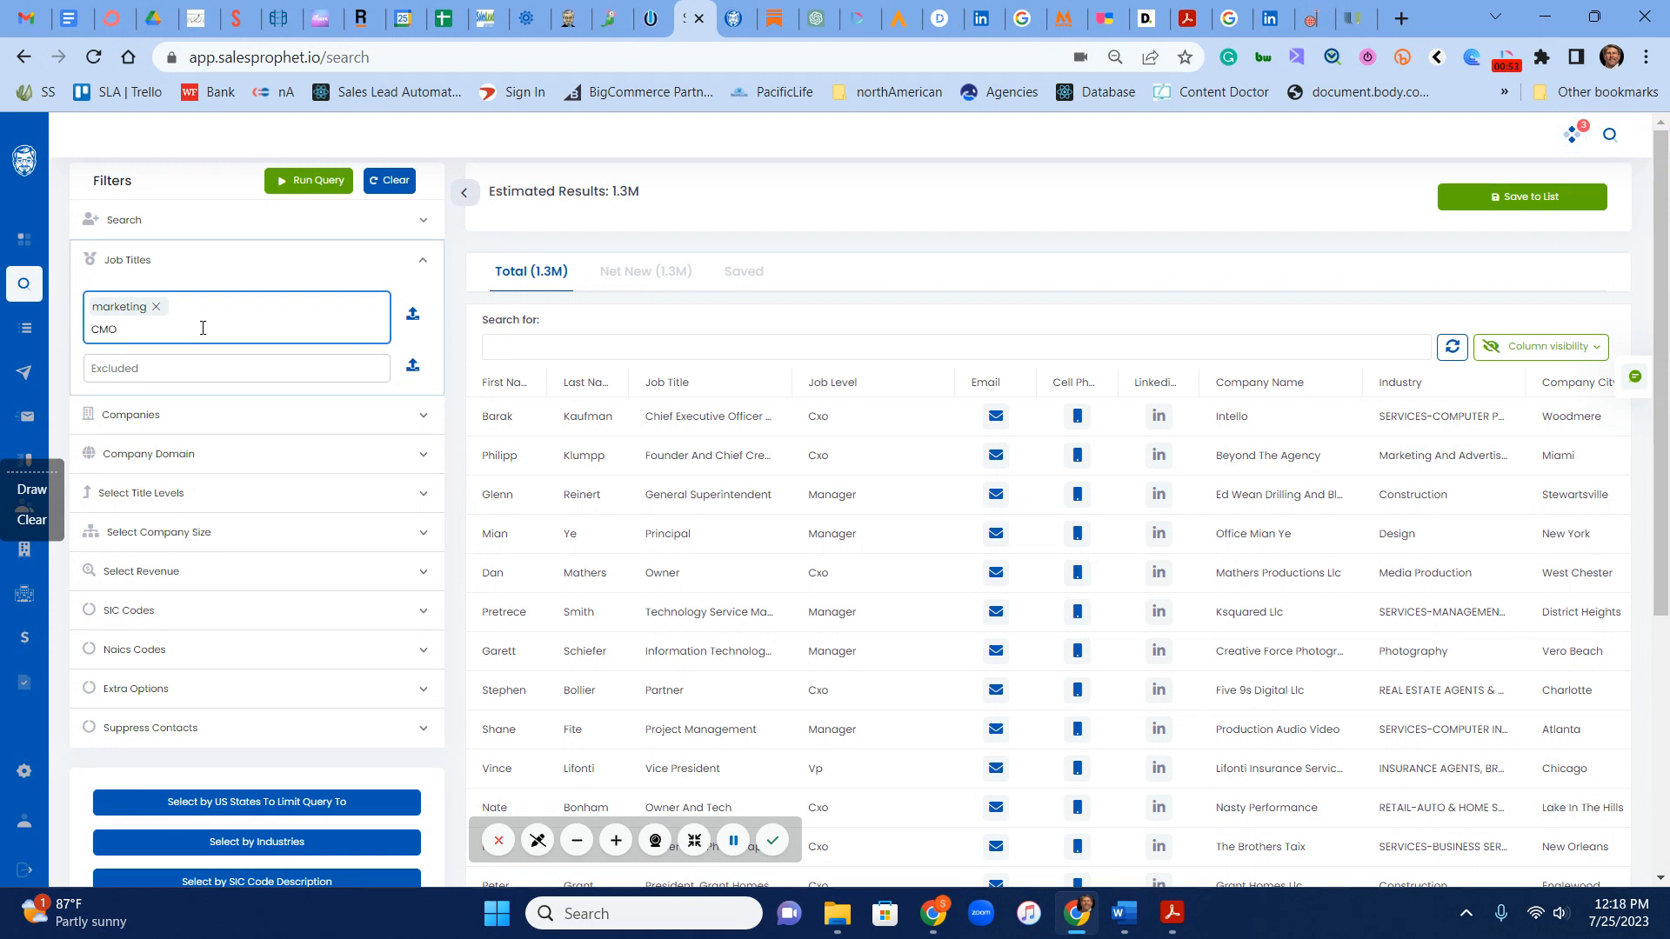
pyautogui.press('Return')
pyautogui.write('Digital')
pyautogui.press('Return')
pyautogui.write('Brand')
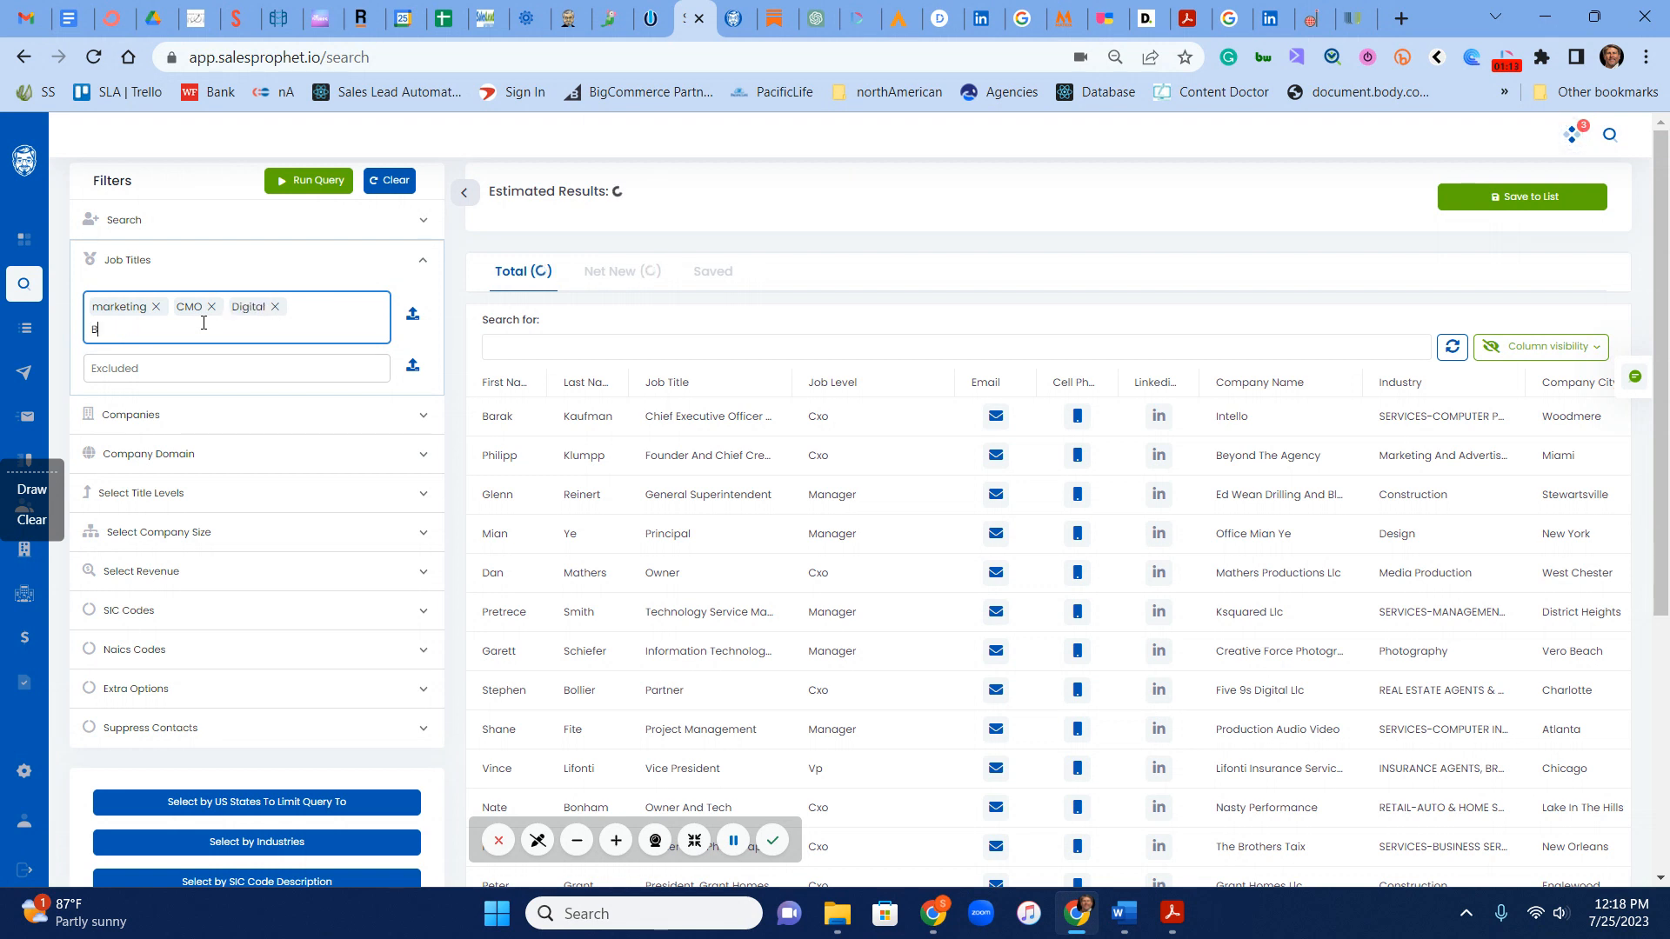
pyautogui.press('Return')
pyautogui.write('Content')
pyautogui.press('Return')
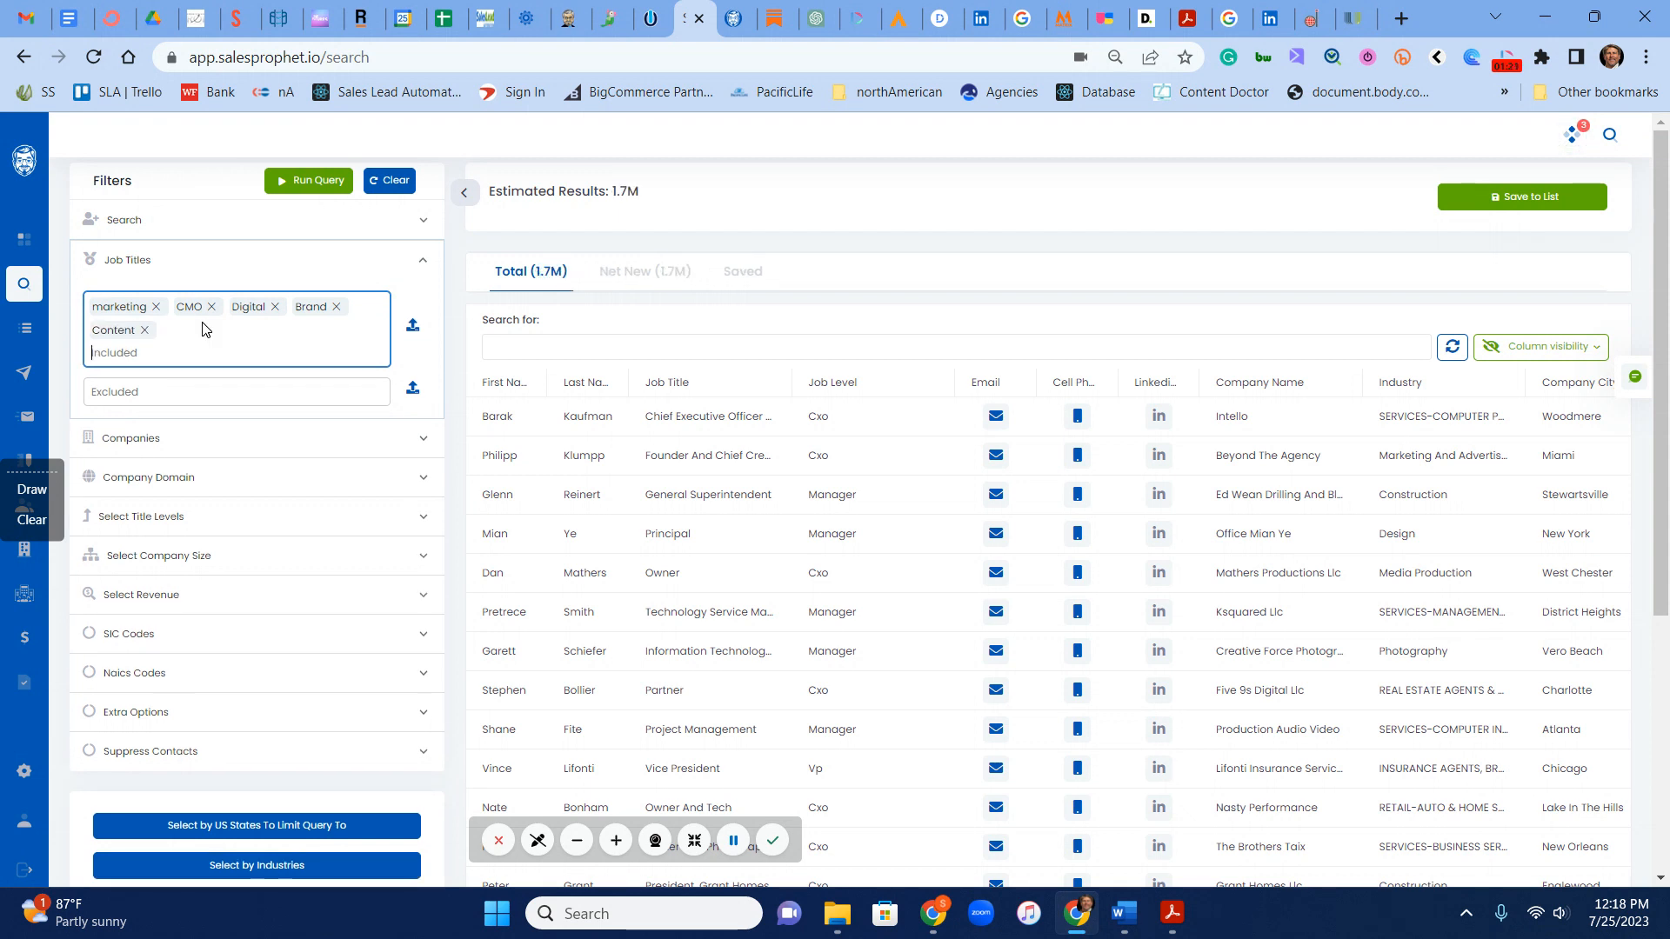
# Step: Add Social Media, PPC, SEO and search engine to the included job titles
pyautogui.write('S')
pyautogui.write('ocial Media')
pyautogui.press('Return')
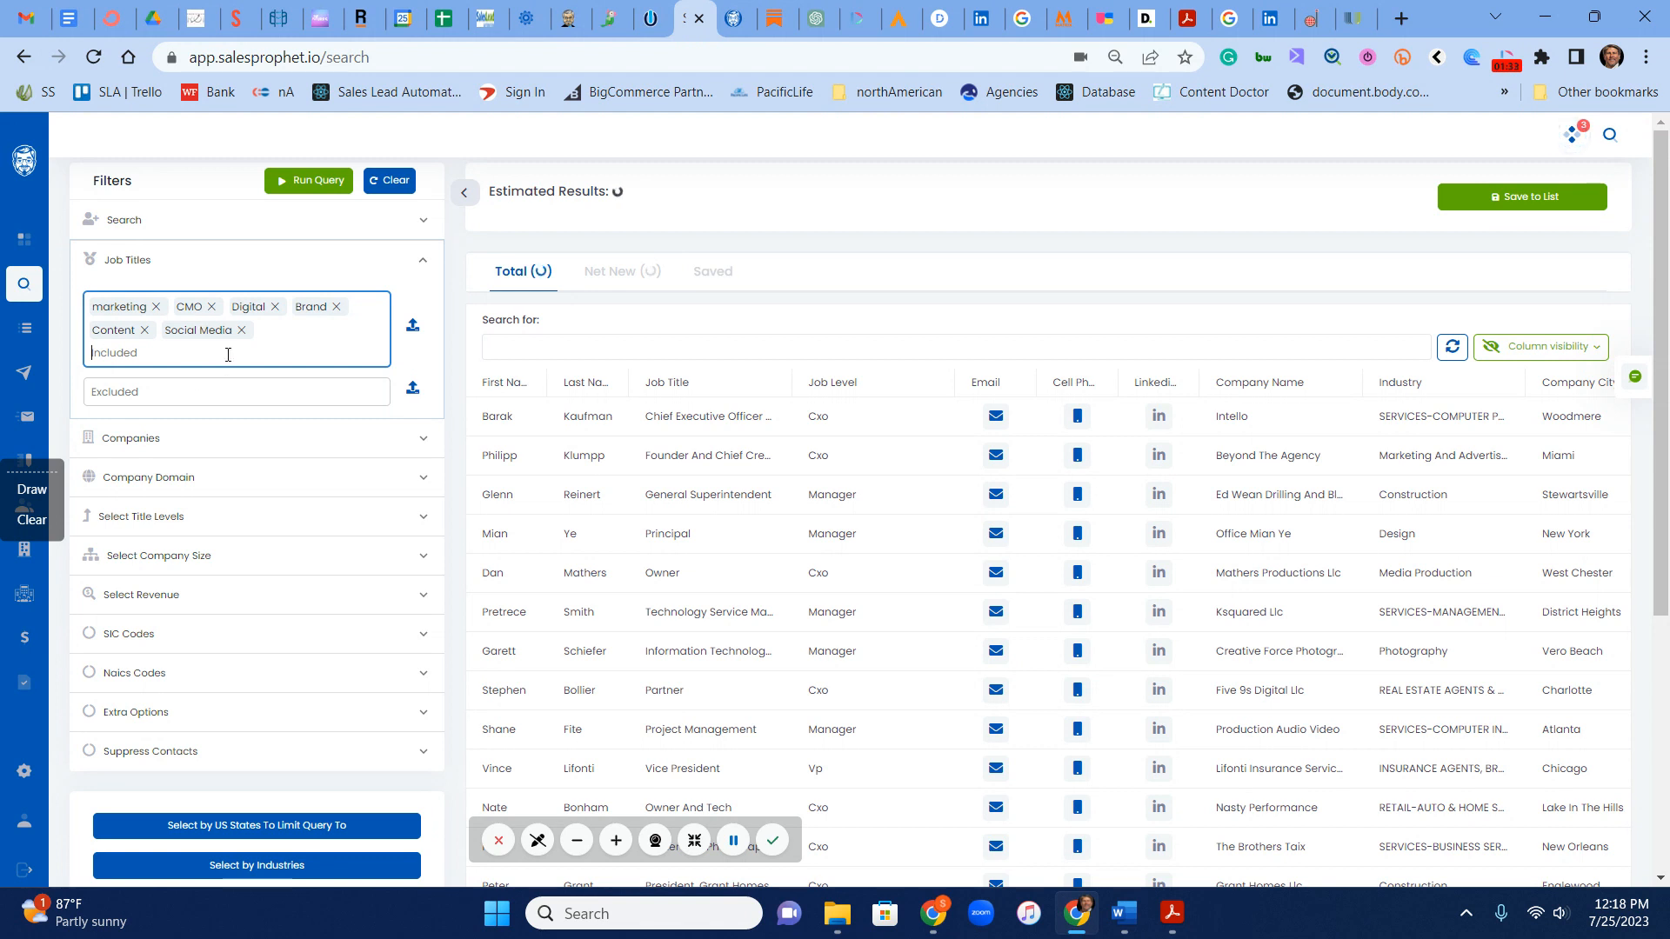
pyautogui.write('PPC')
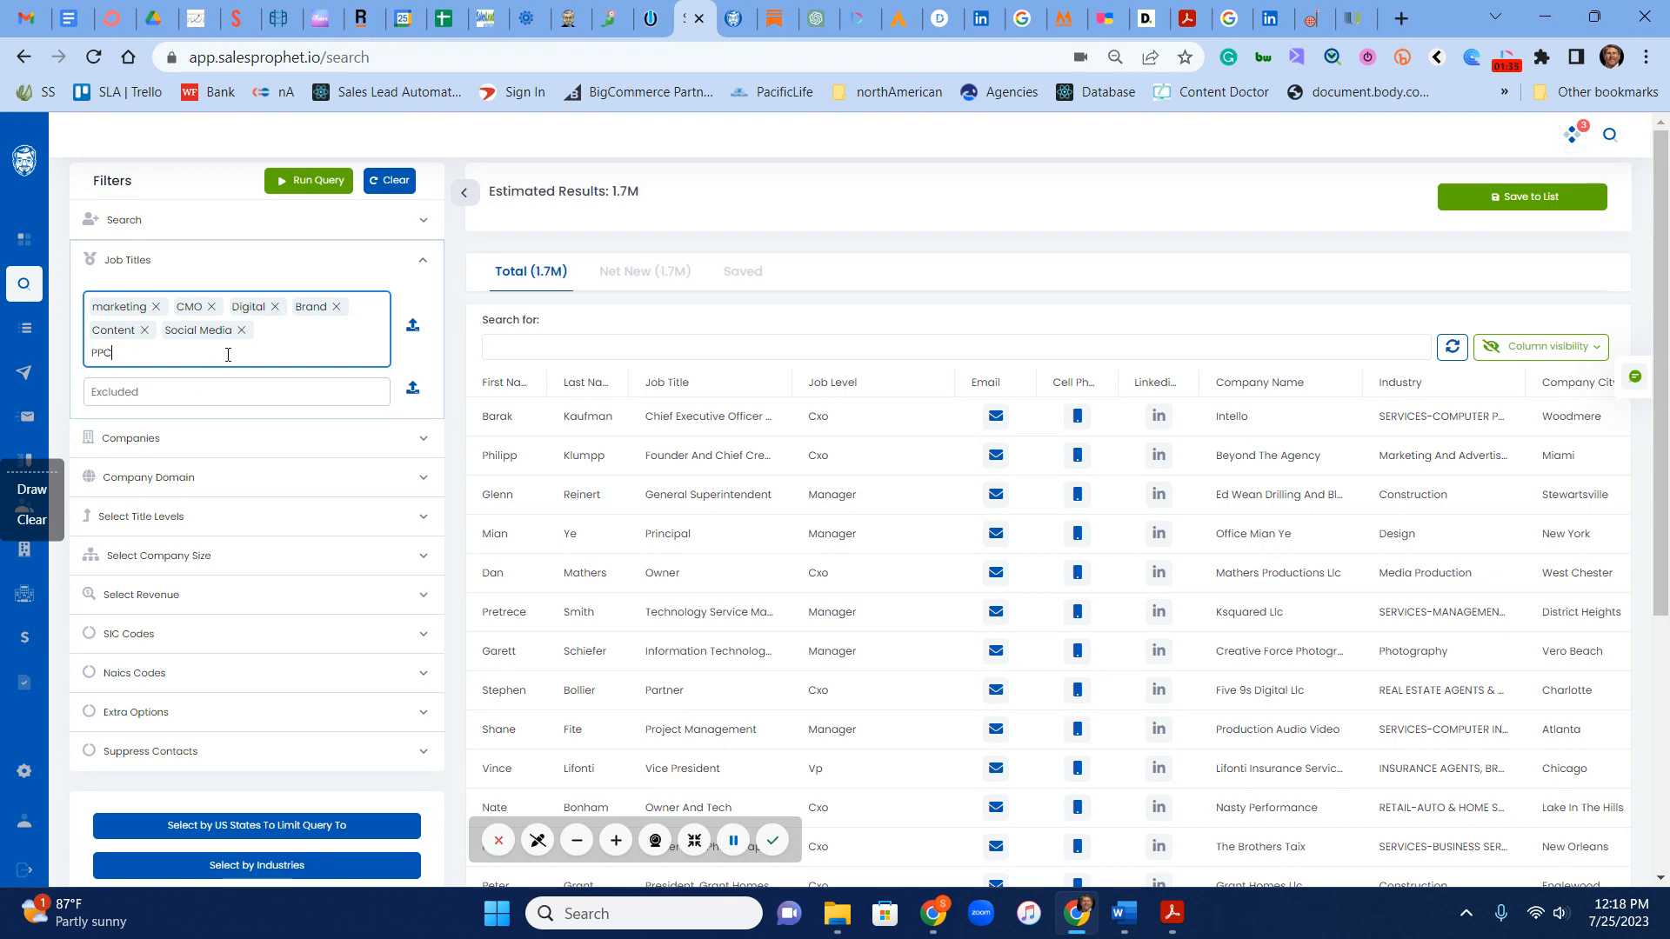
pyautogui.press('Return')
pyautogui.write('SEO')
pyautogui.press('Return')
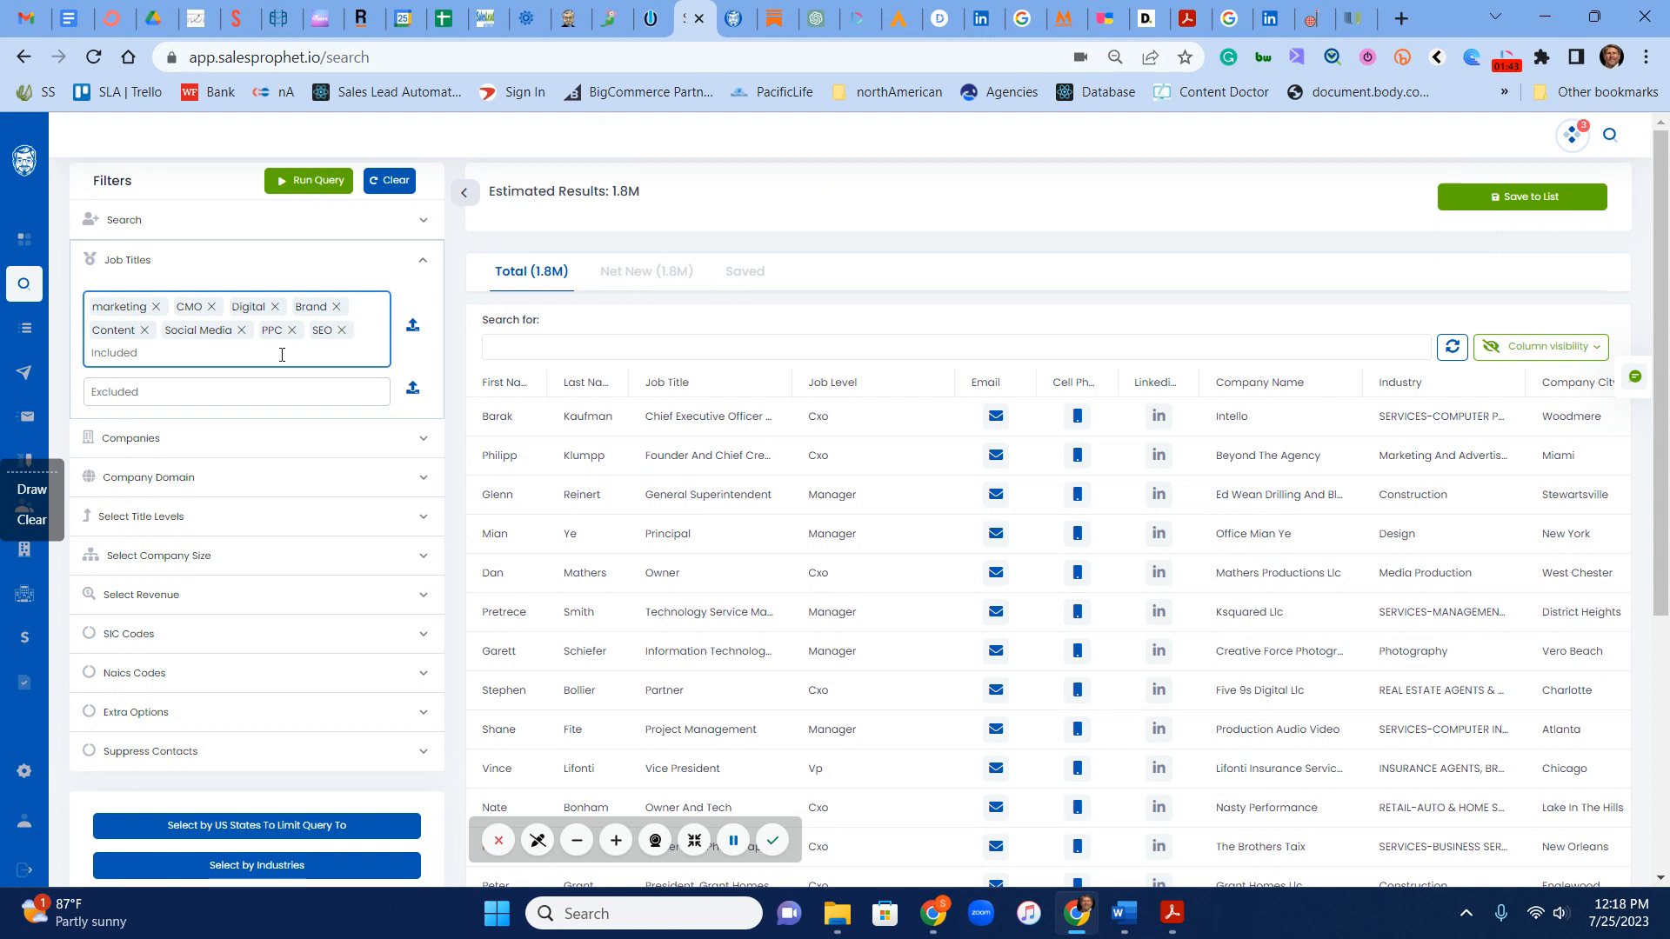
pyautogui.write('search engine')
pyautogui.press('Return')
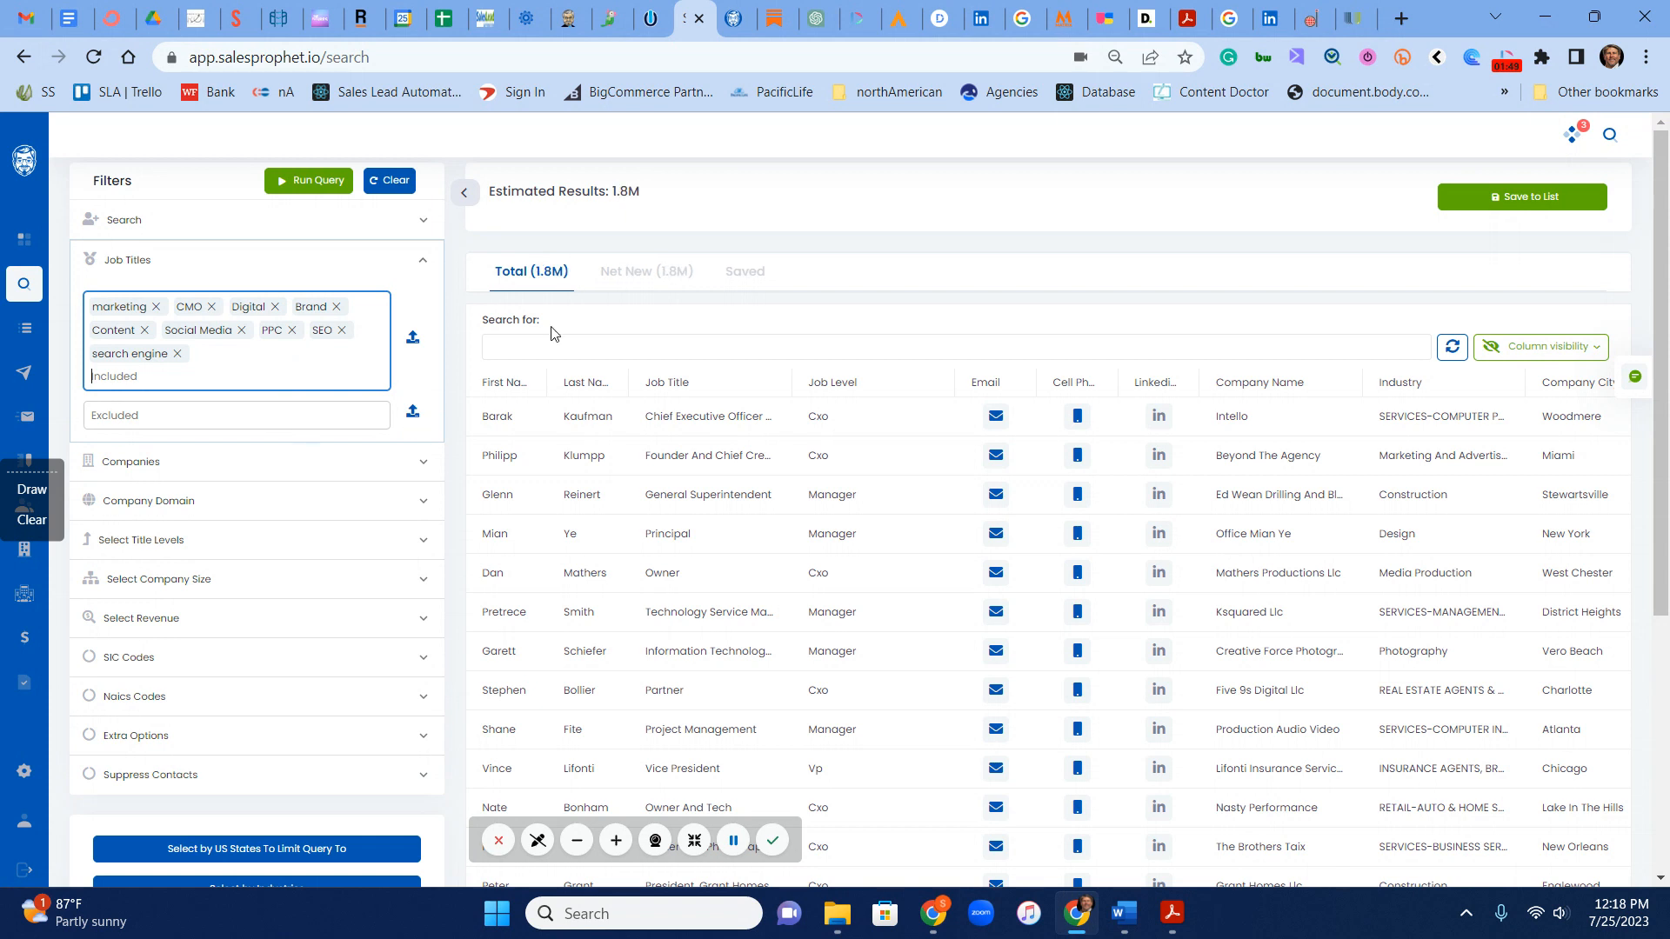
# Step: Run the query with the job title filters and widen the Job Title column in the results
pyautogui.click(307, 186)
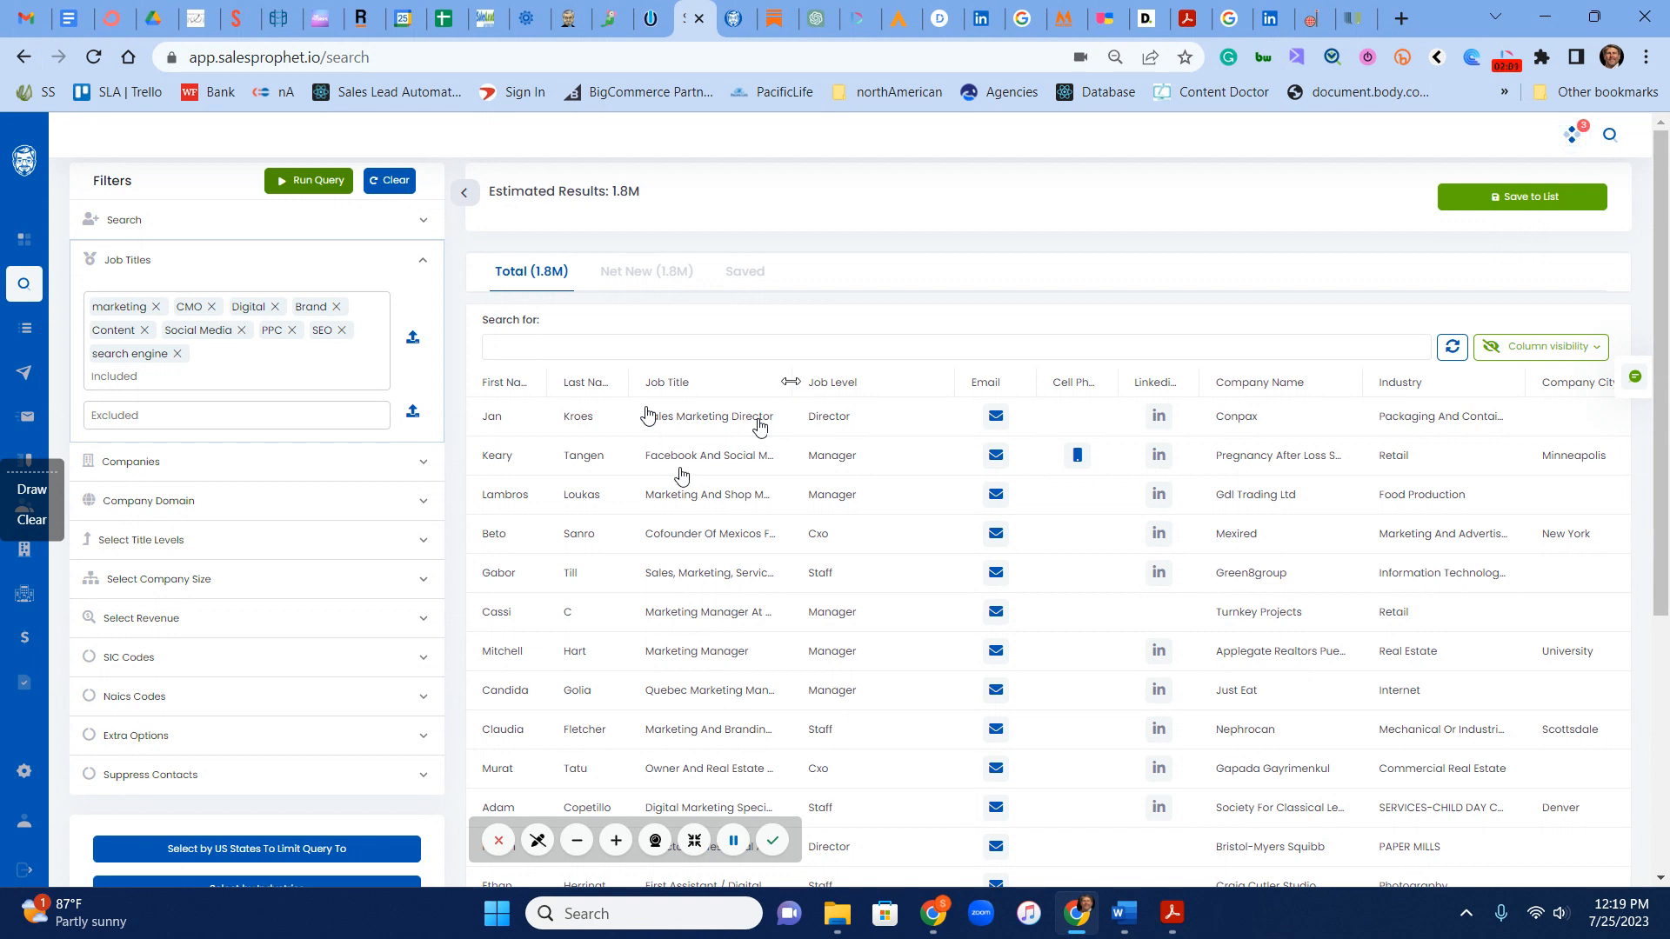
pyautogui.moveTo(794, 389); pyautogui.dragTo(964, 393)
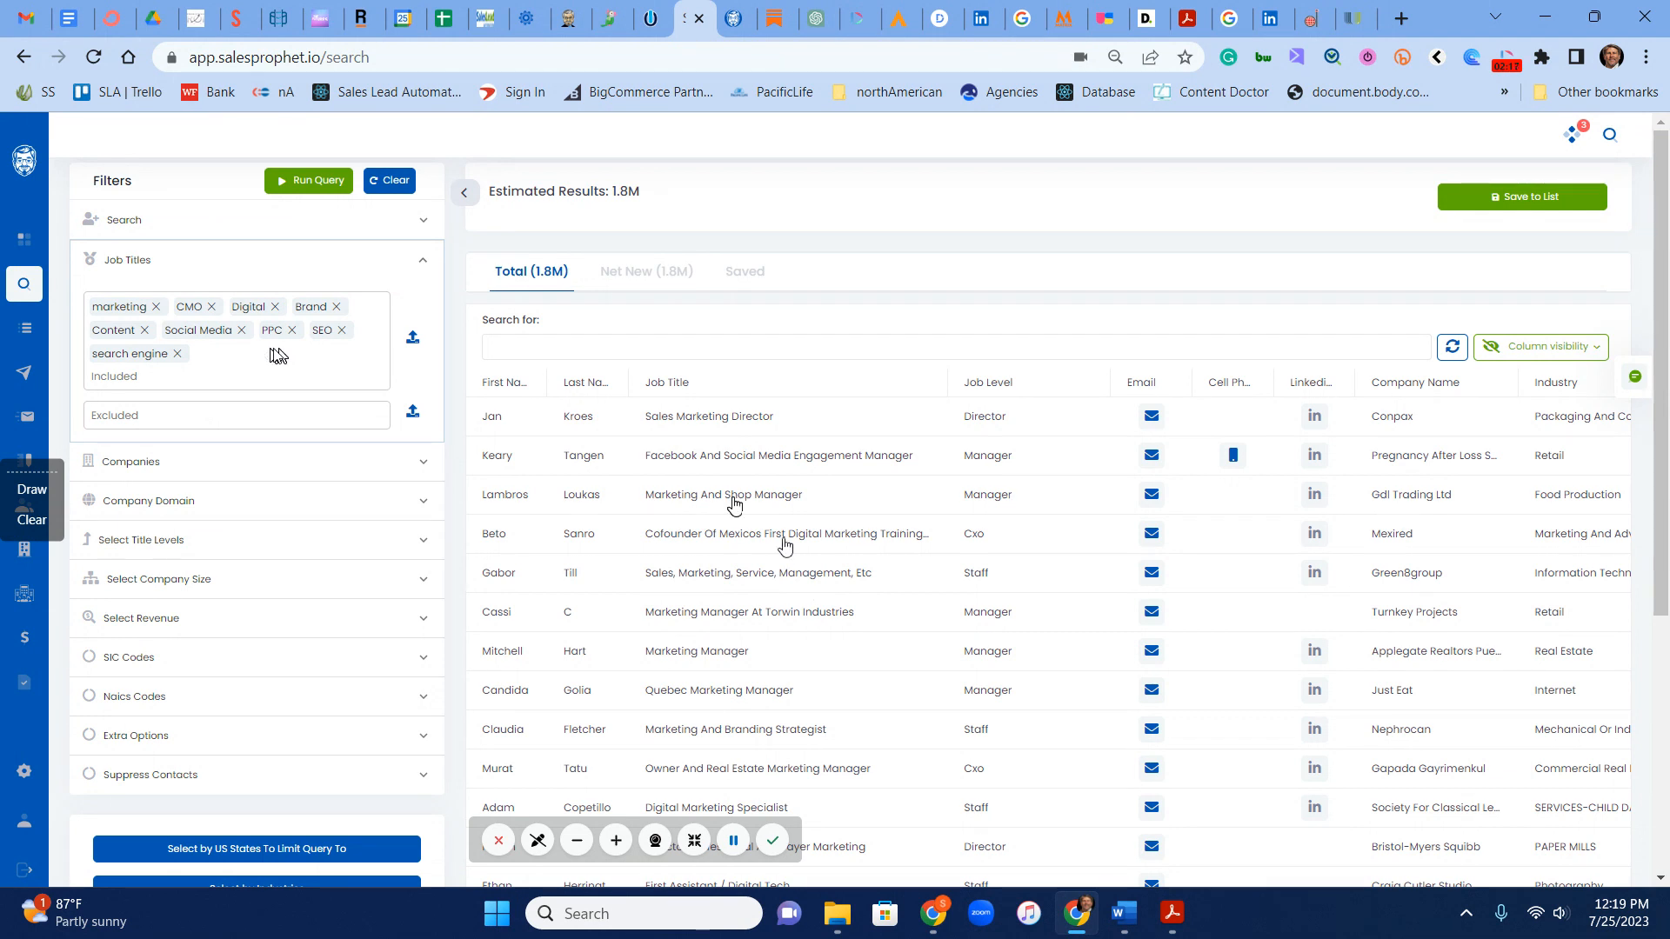
# Step: Limit the company size filter to 51-250 and 251-500 employees, then collapse that filter
pyautogui.click(164, 580)
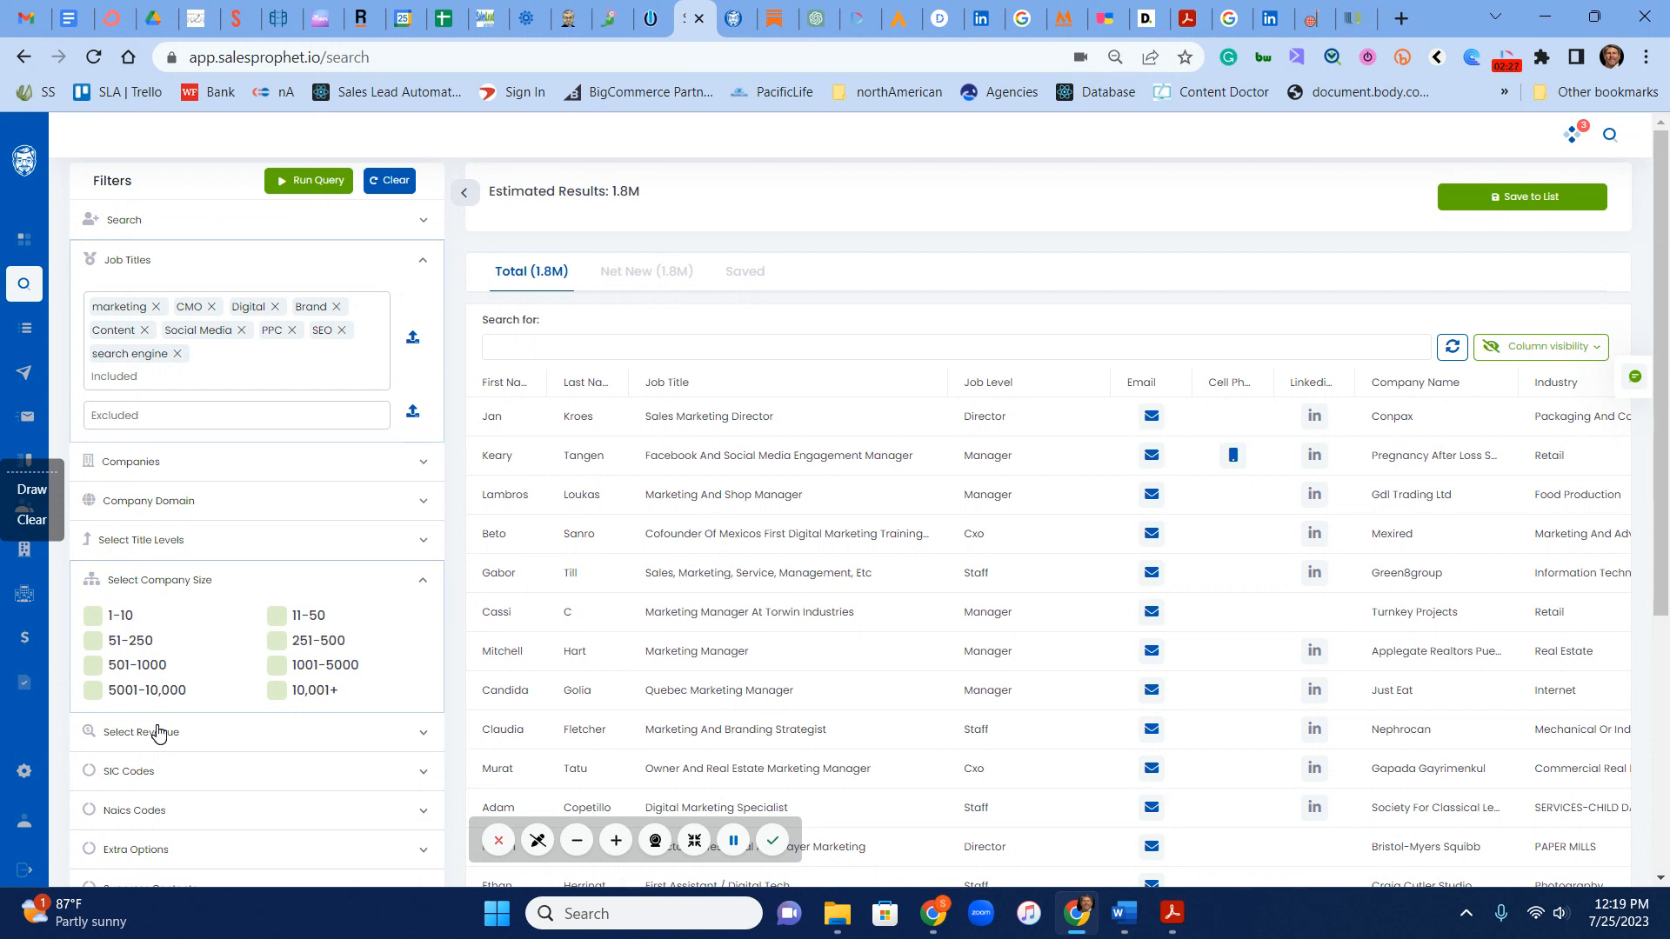
pyautogui.click(93, 642)
pyautogui.click(278, 642)
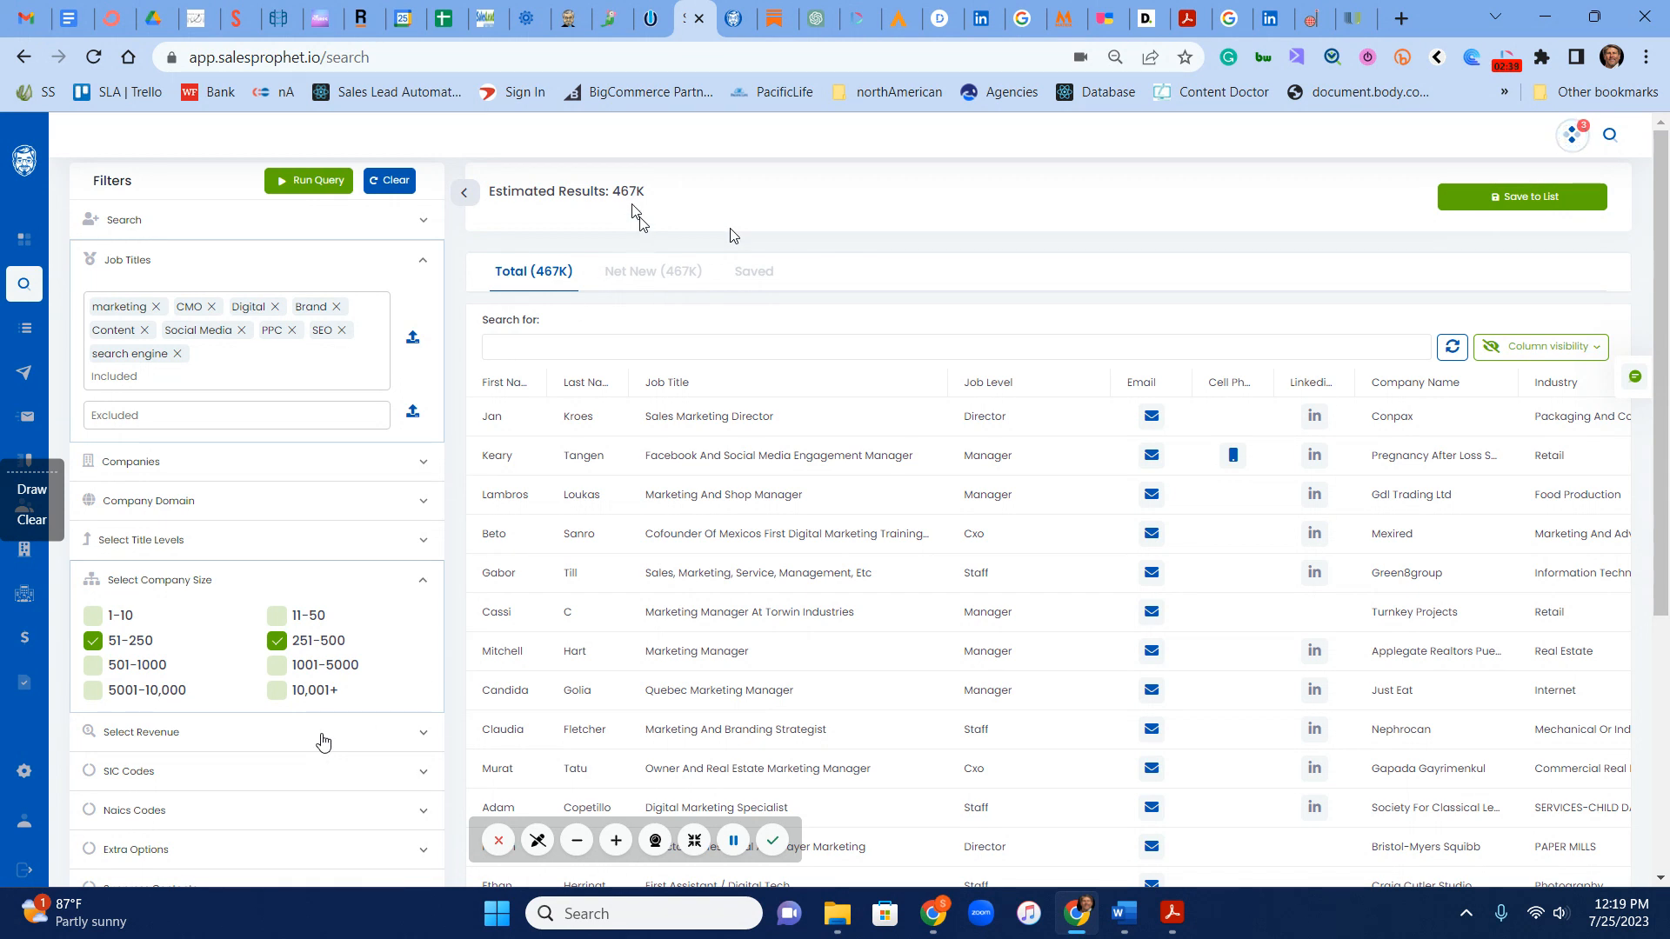
pyautogui.click(209, 578)
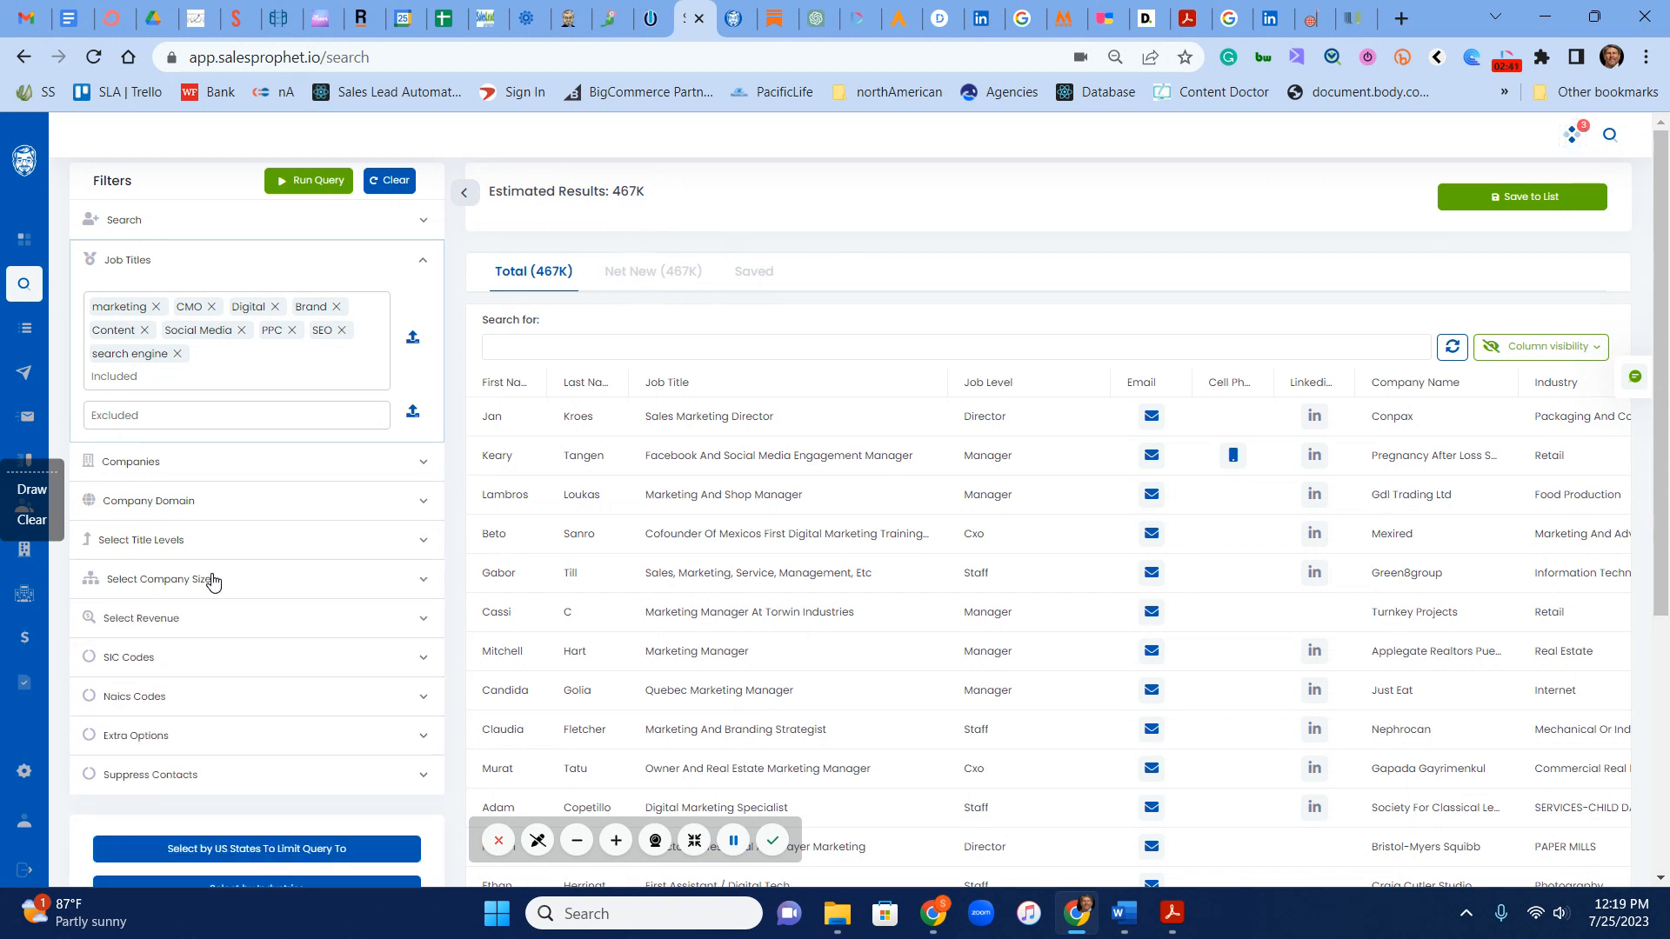
# Step: Review the US state and industry selection lists, closing each without choosing anything
pyautogui.scroll(-2, 213, 580)
pyautogui.scroll(-1, 215, 581)
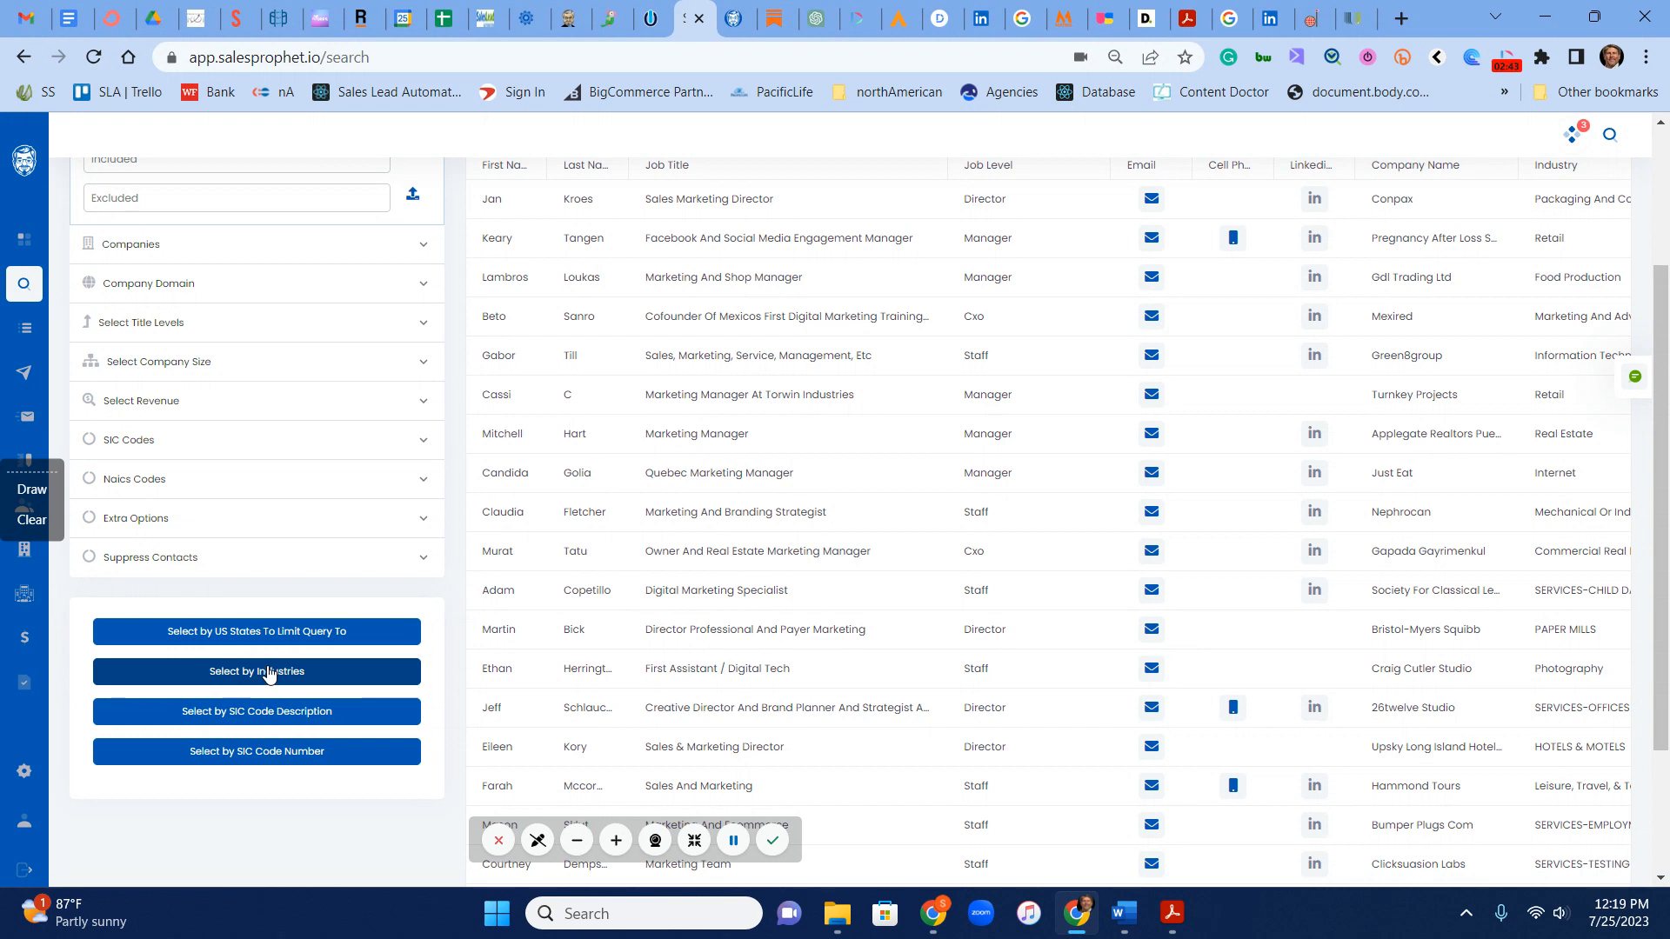
pyautogui.click(248, 631)
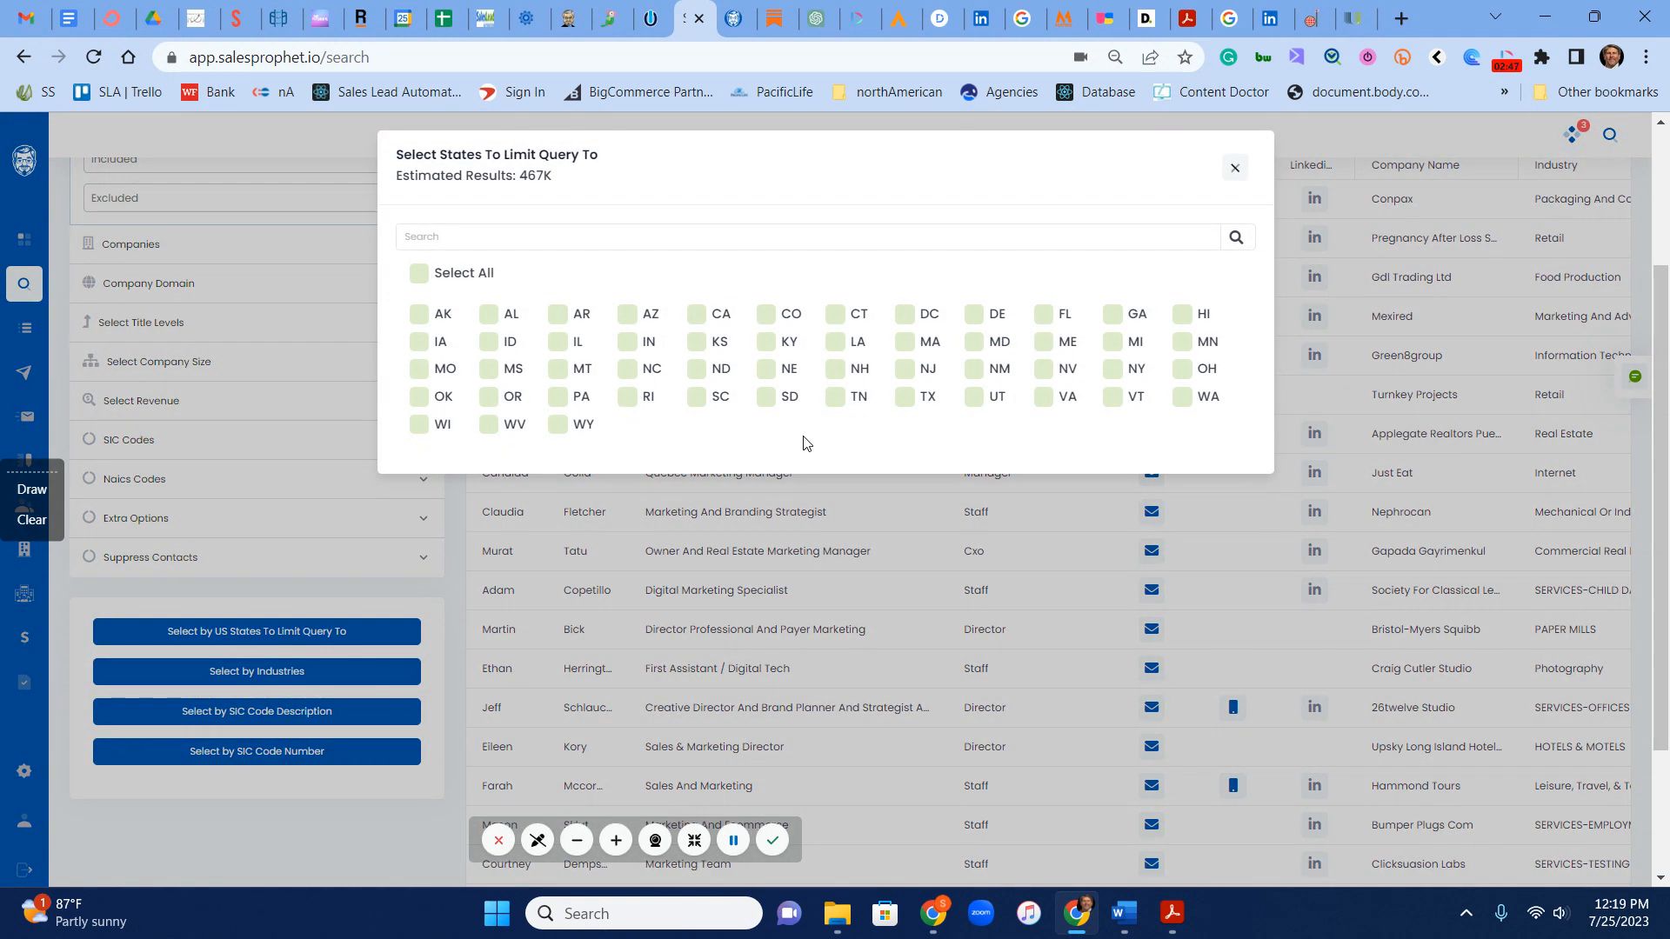
pyautogui.click(1276, 173)
pyautogui.click(237, 672)
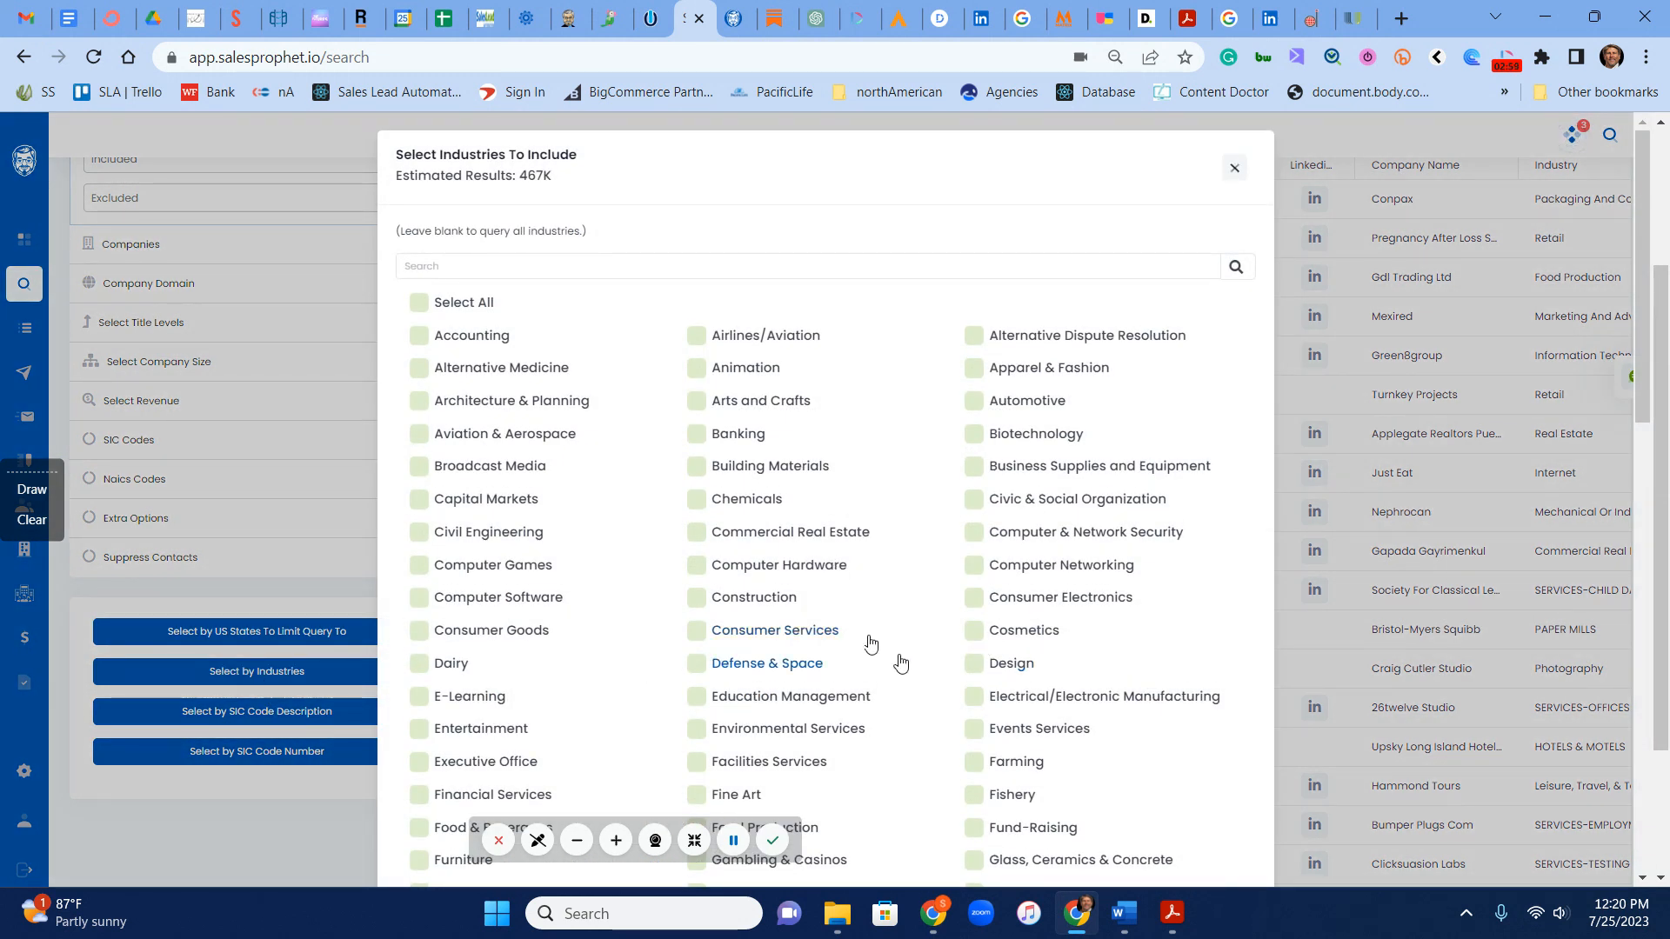
pyautogui.scroll(-5, 874, 653)
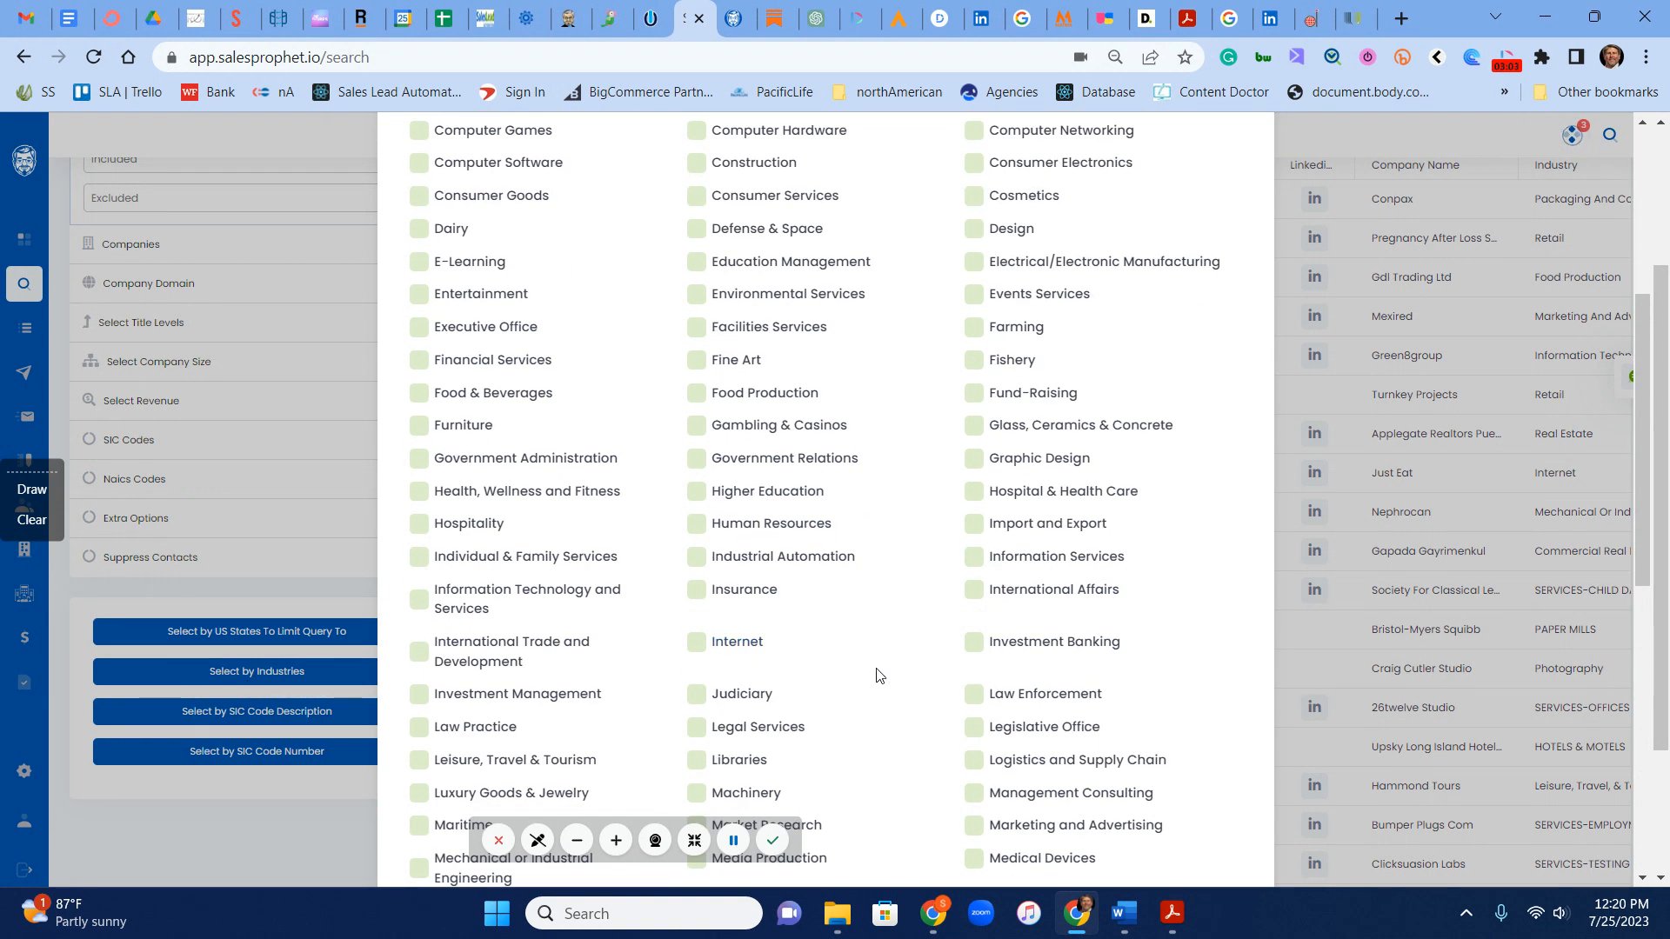
pyautogui.scroll(5, 879, 669)
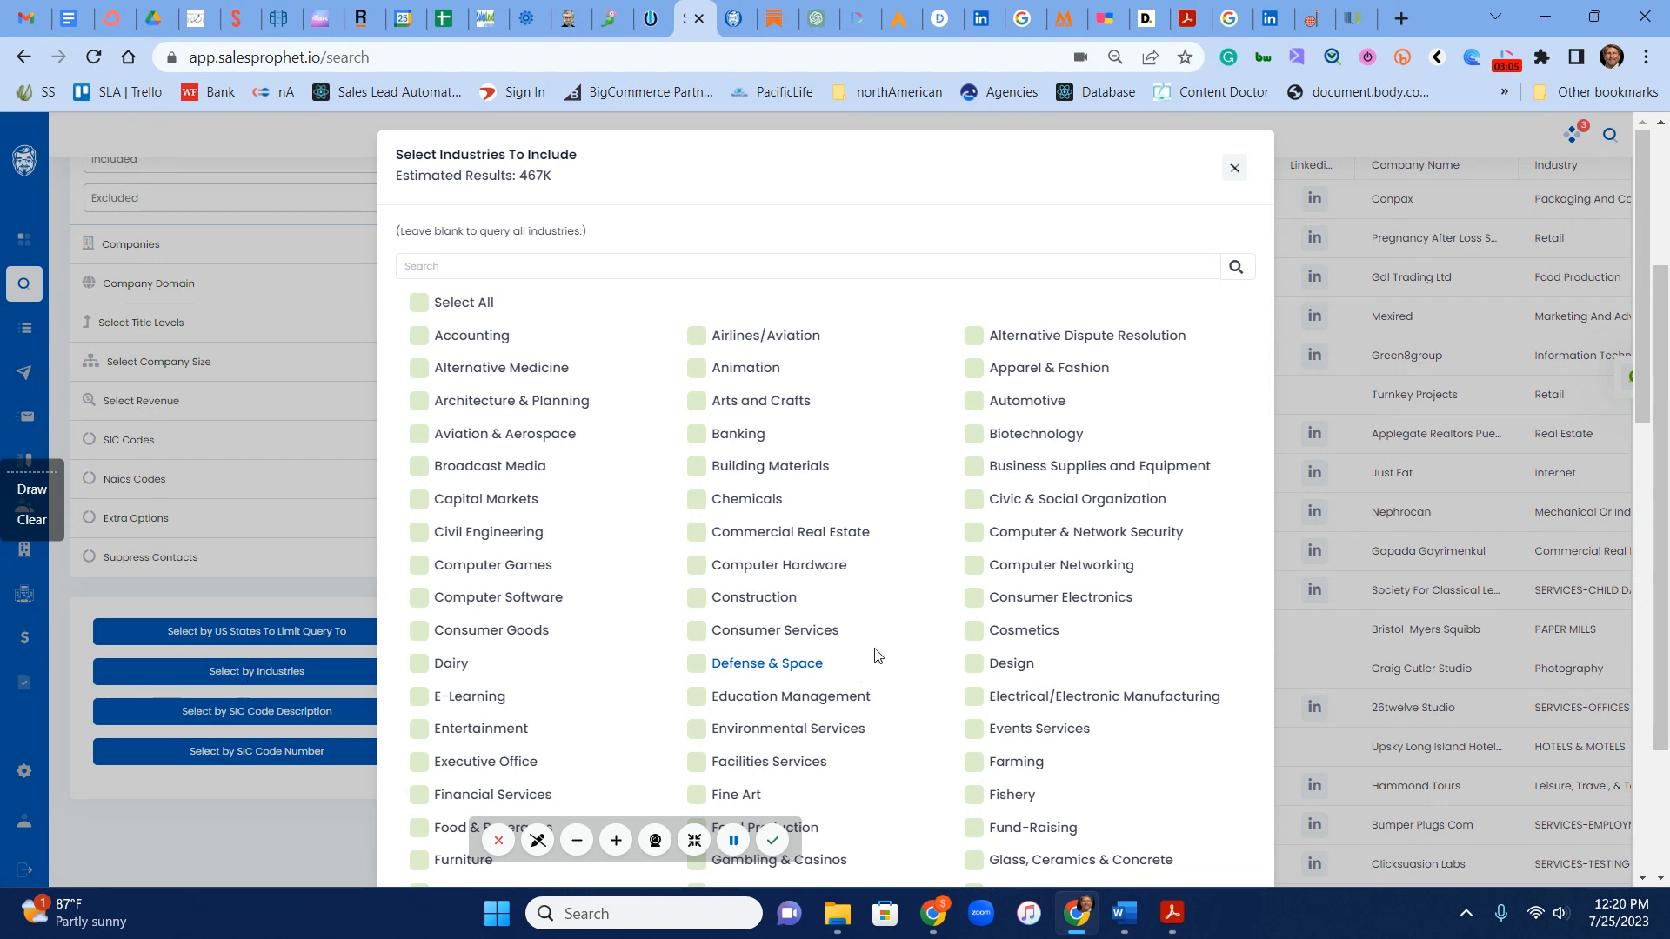
pyautogui.click(1236, 170)
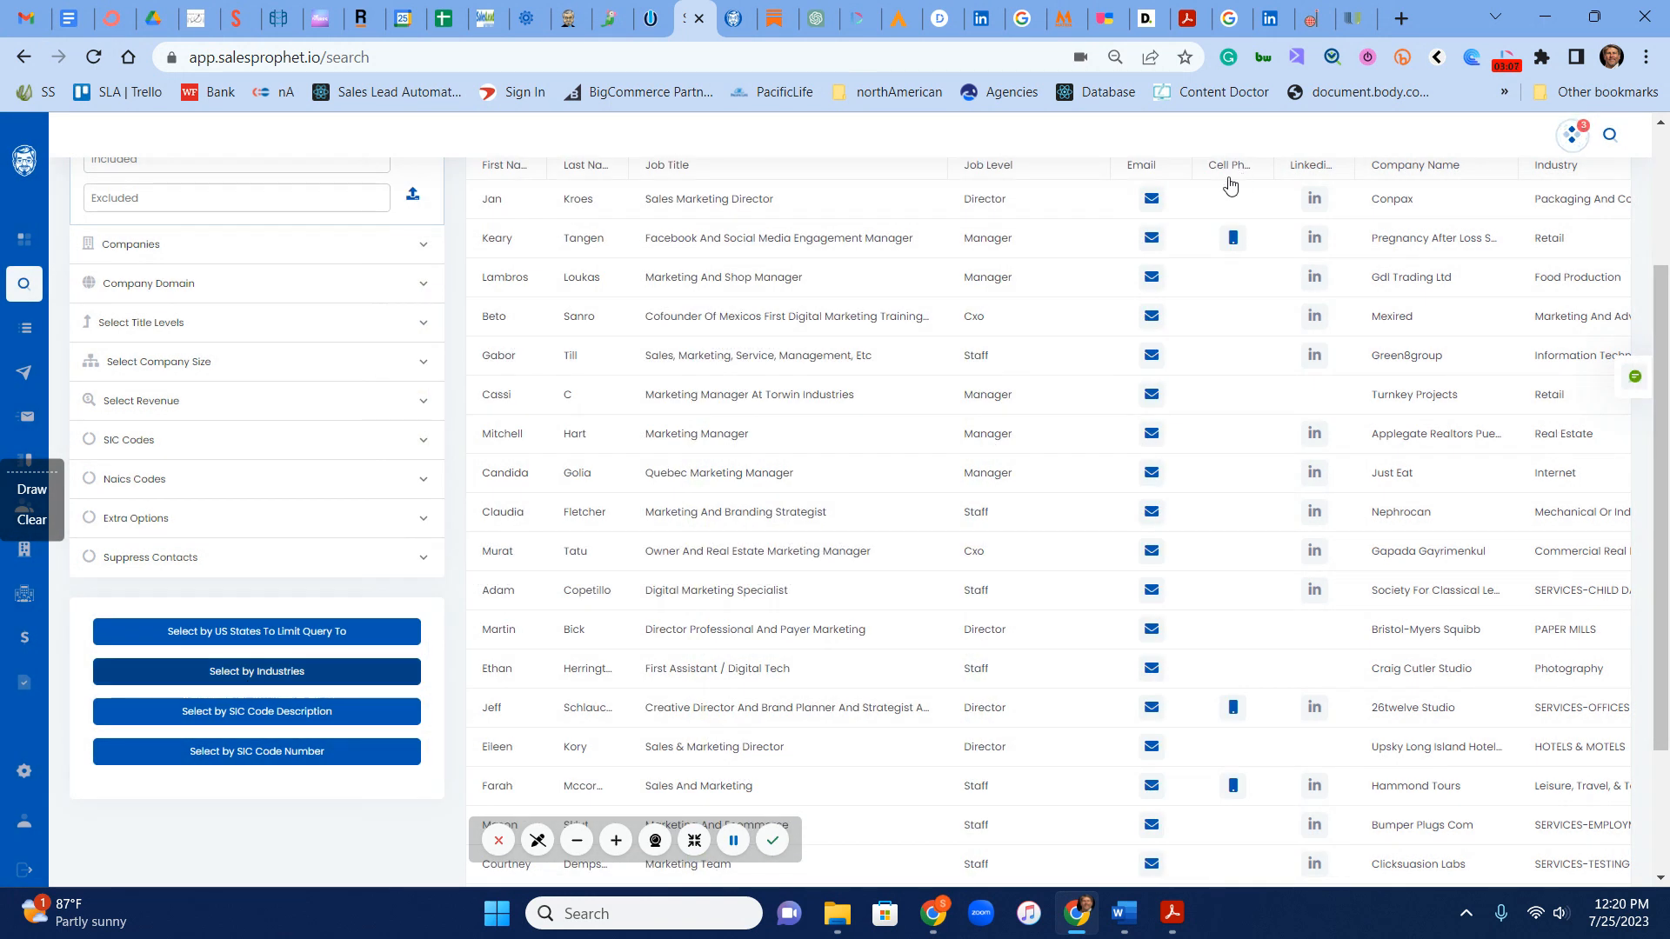
# Step: Search the SIC code descriptions for Food, view the Manufacturing and Wholesale Trade matches, and close the list
pyautogui.click(258, 721)
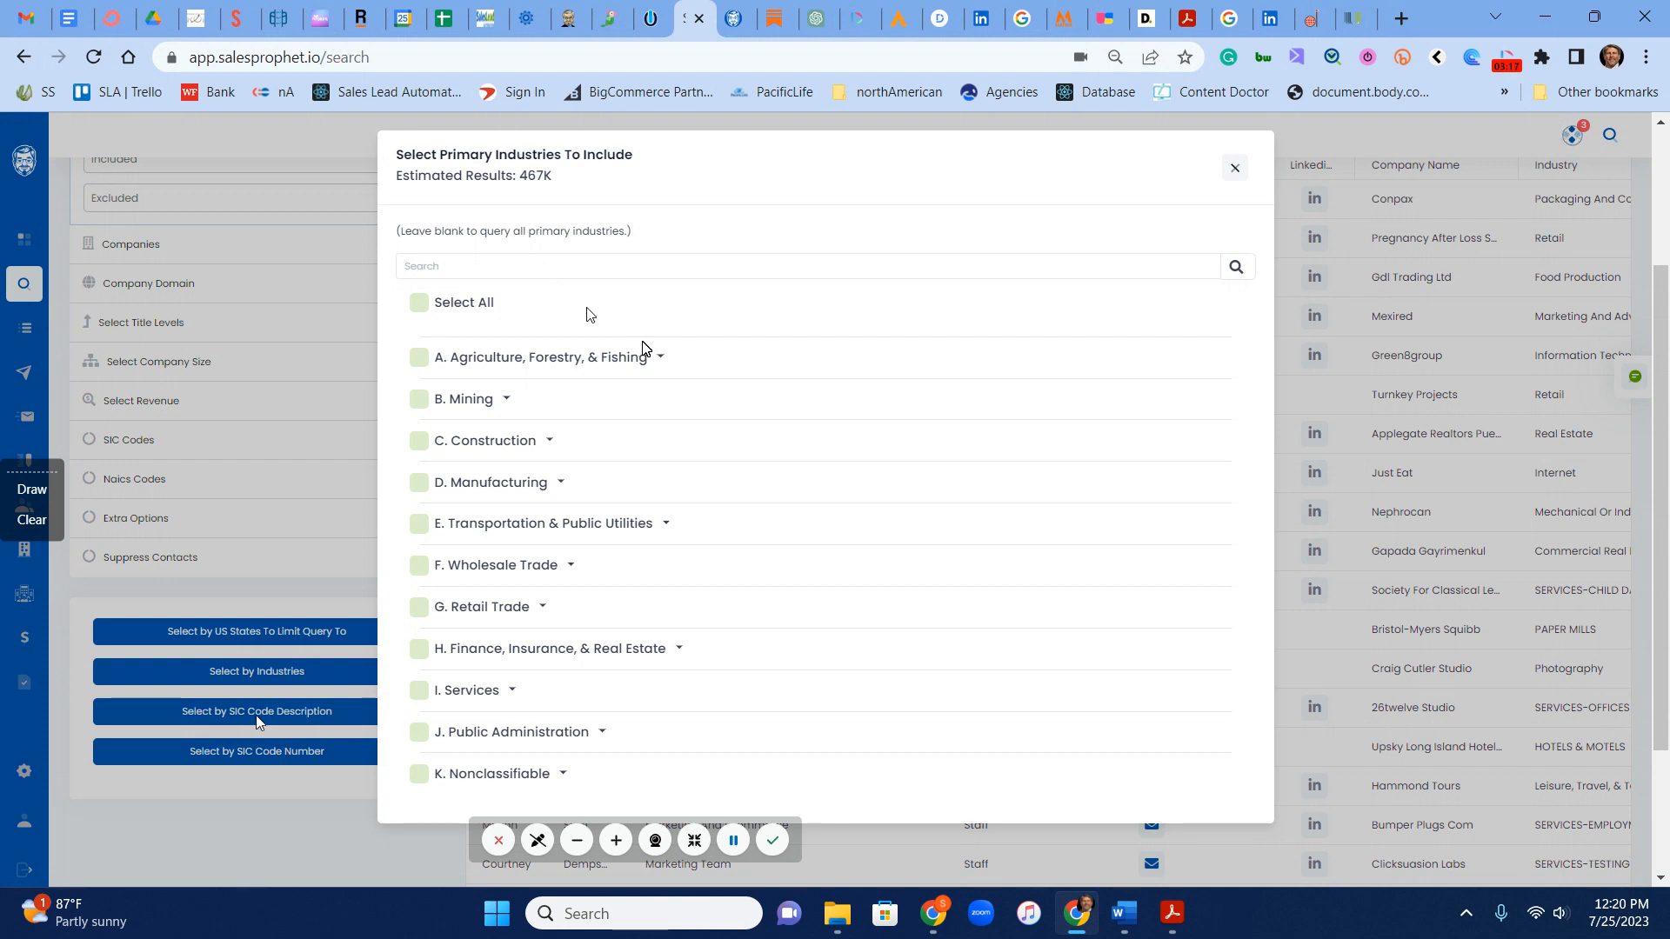
pyautogui.write('Food')
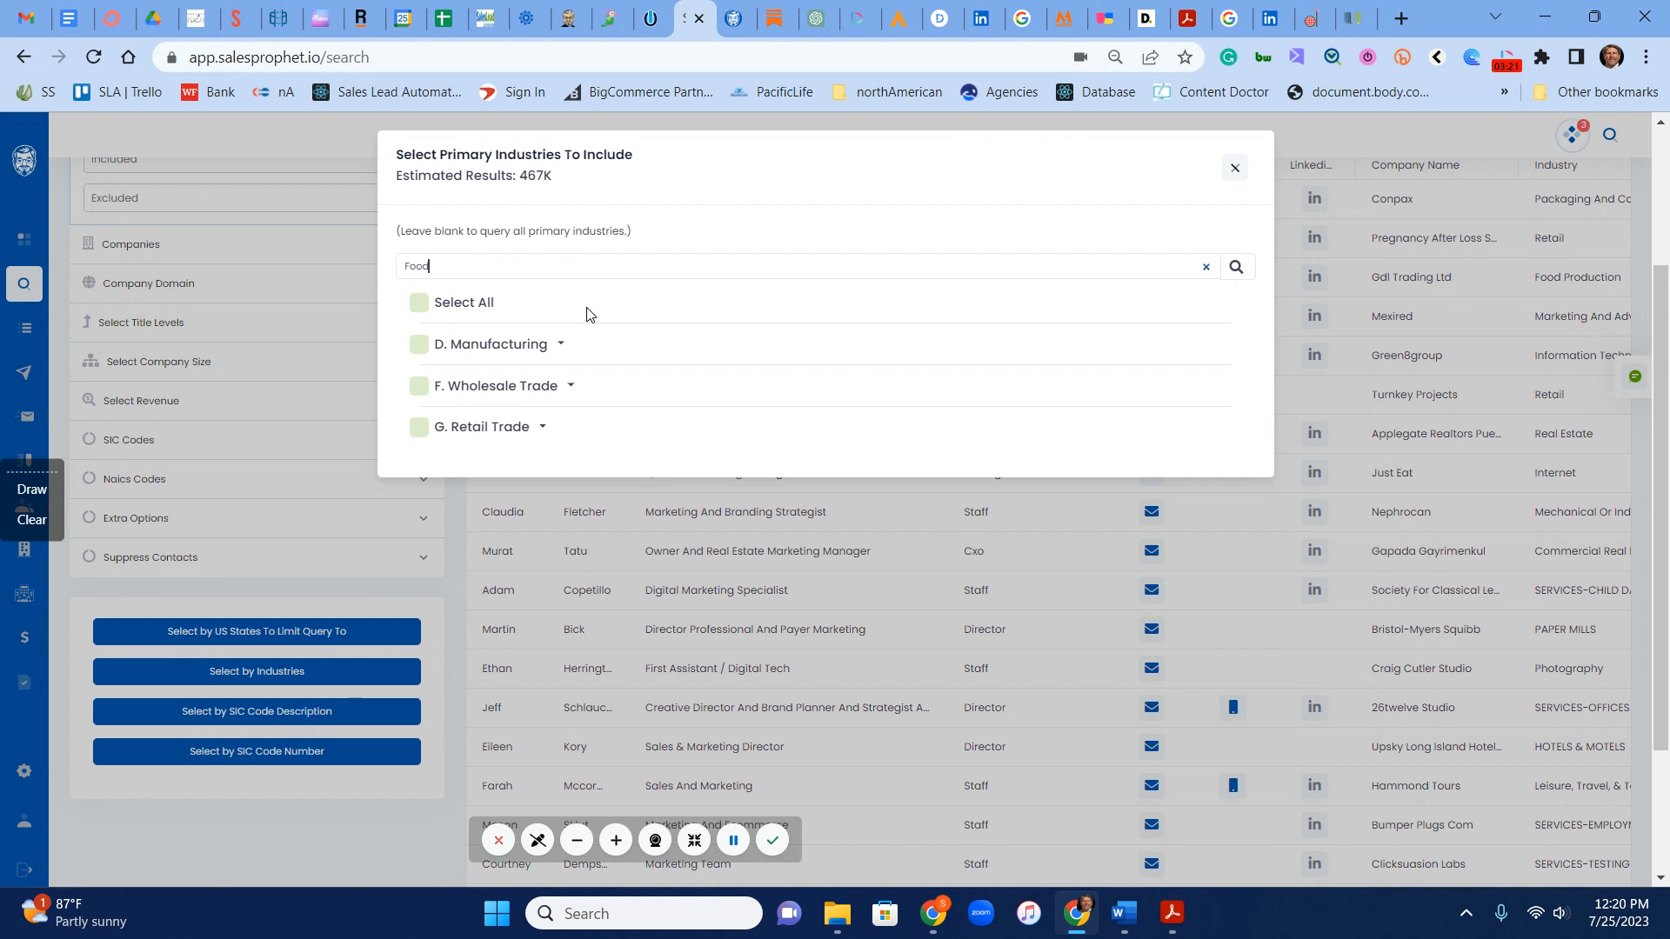
pyautogui.click(560, 344)
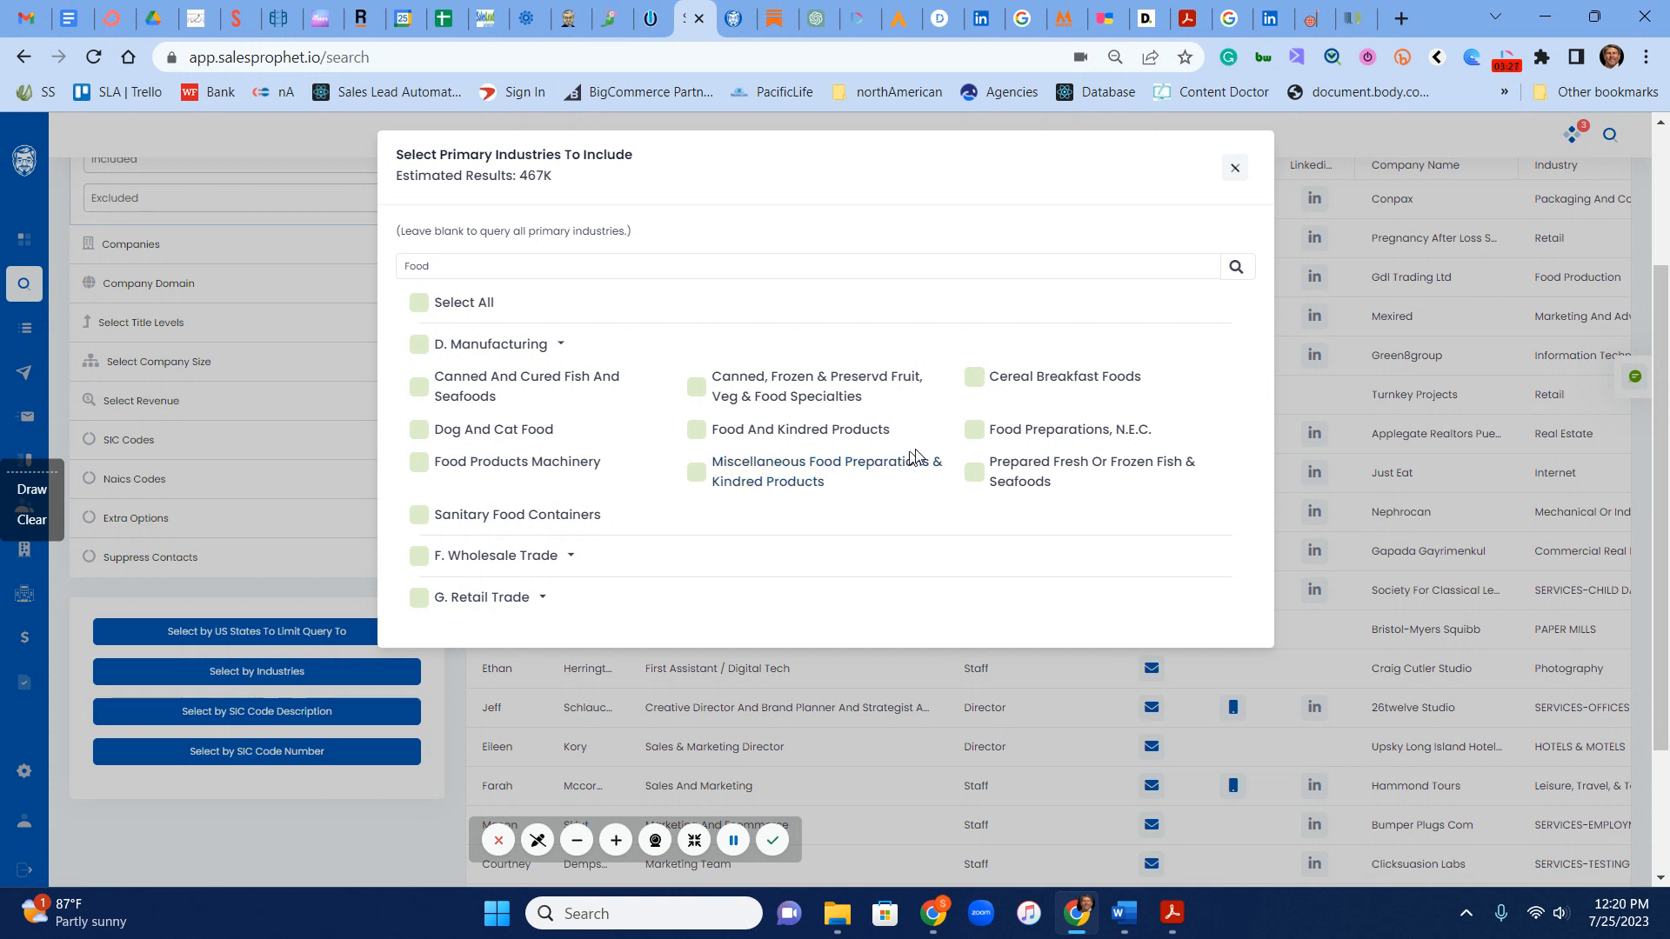
pyautogui.click(570, 556)
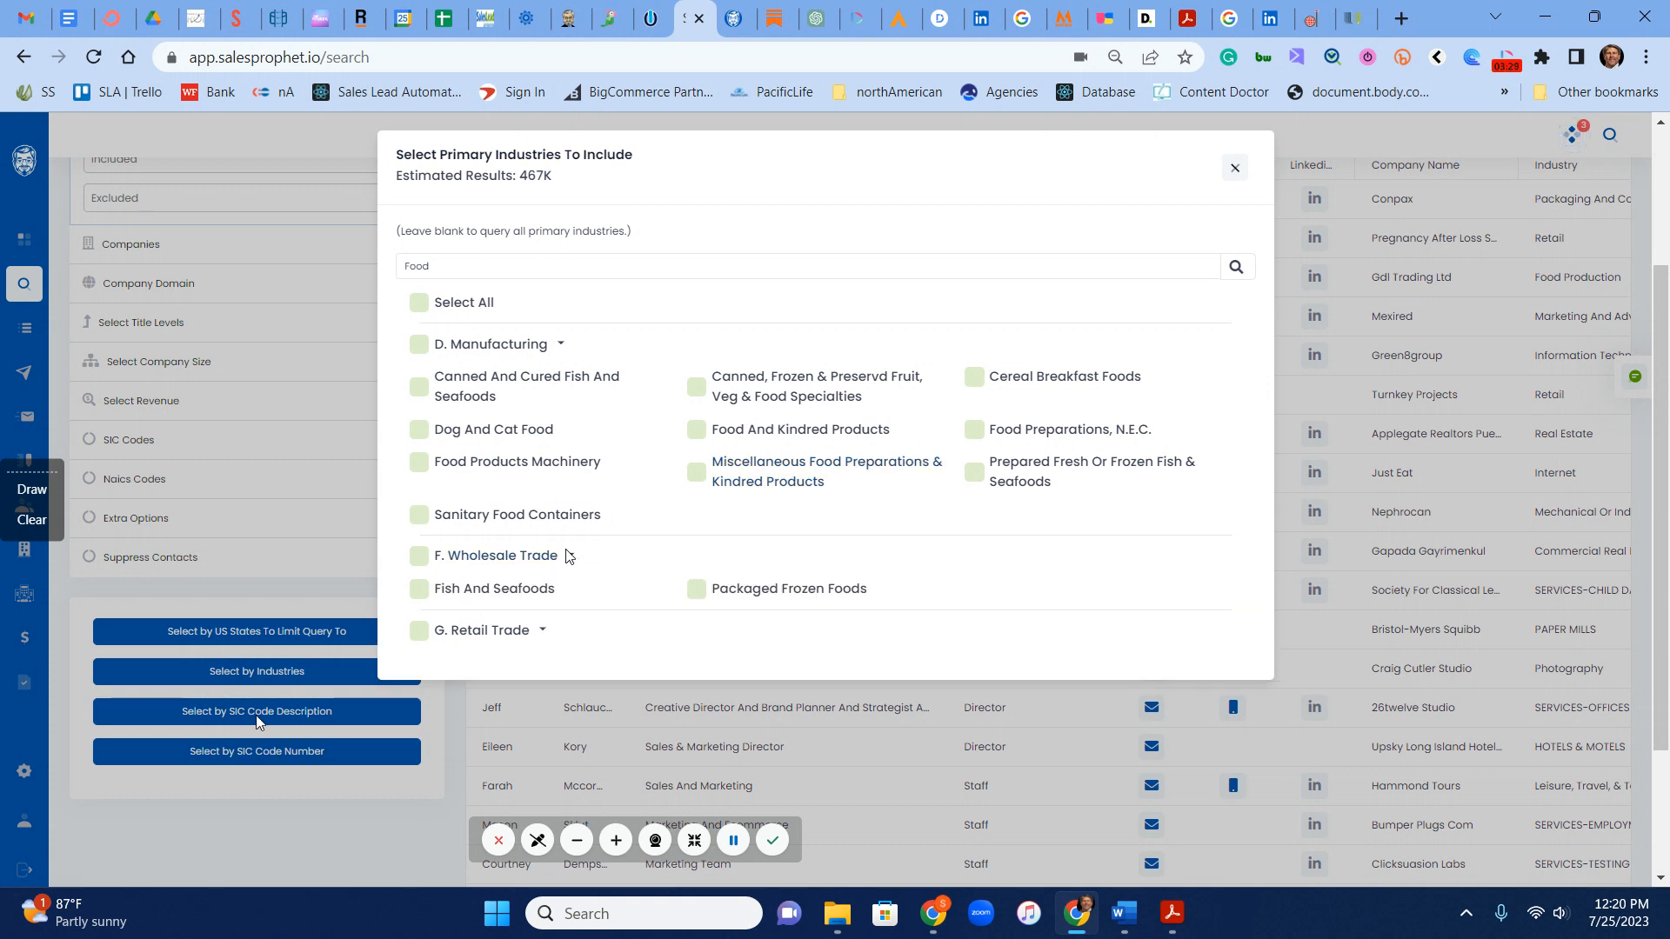
pyautogui.click(1235, 168)
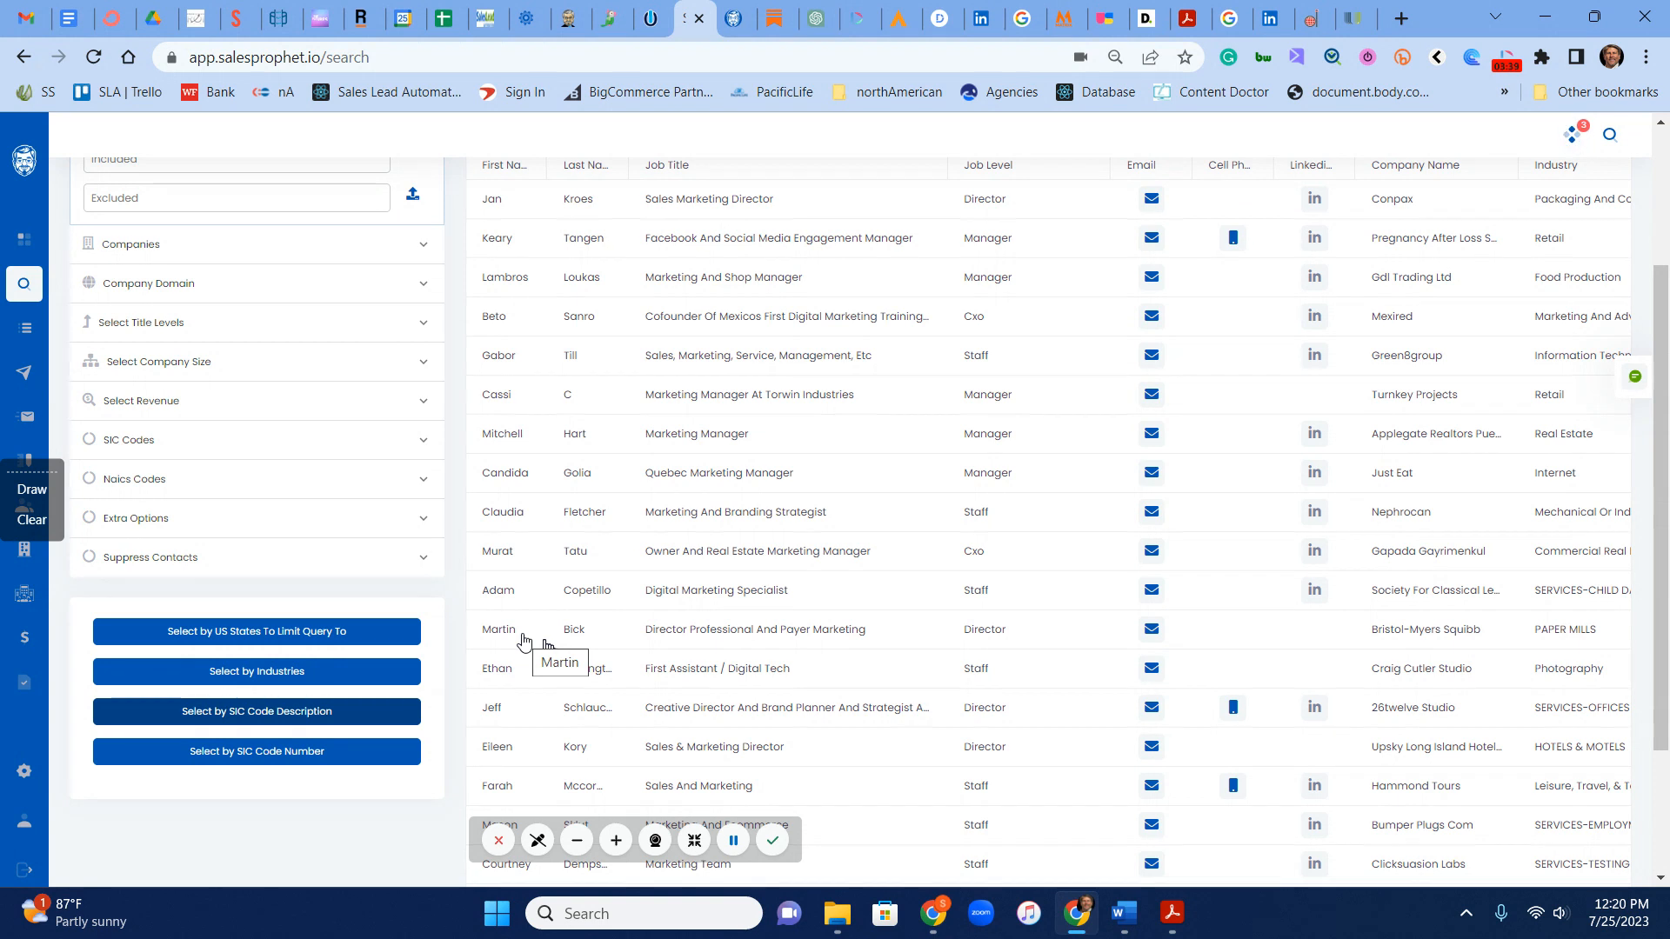
# Step: View the include and exclude fields of the NAICS codes filter, leaving them empty
pyautogui.click(156, 487)
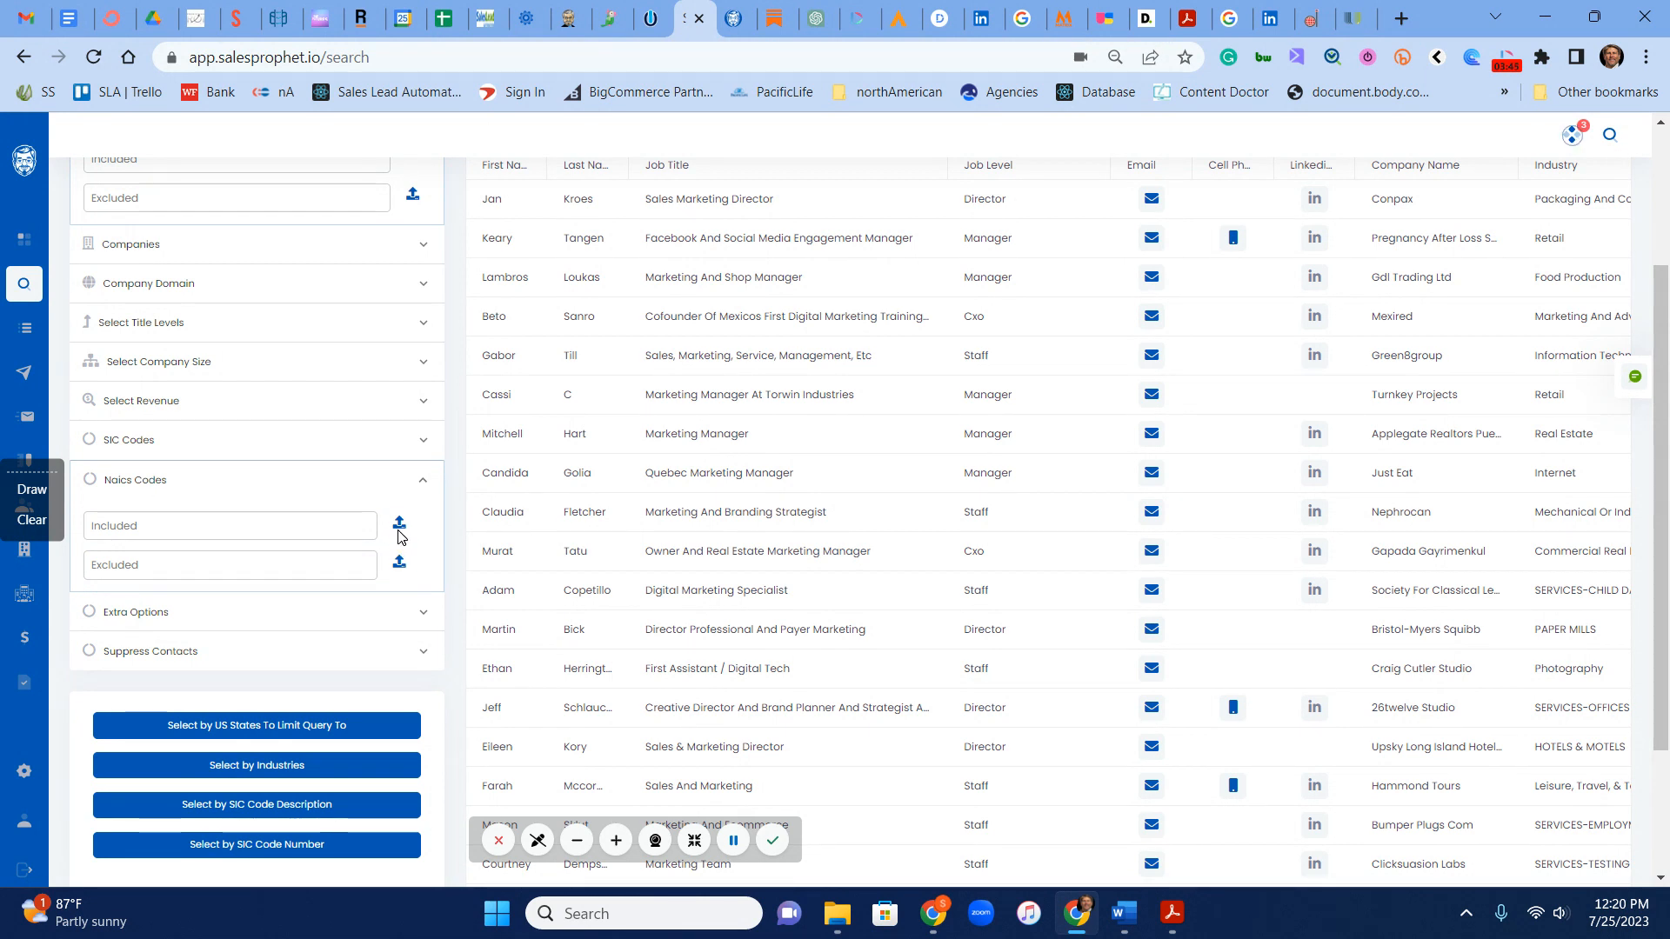
pyautogui.click(145, 490)
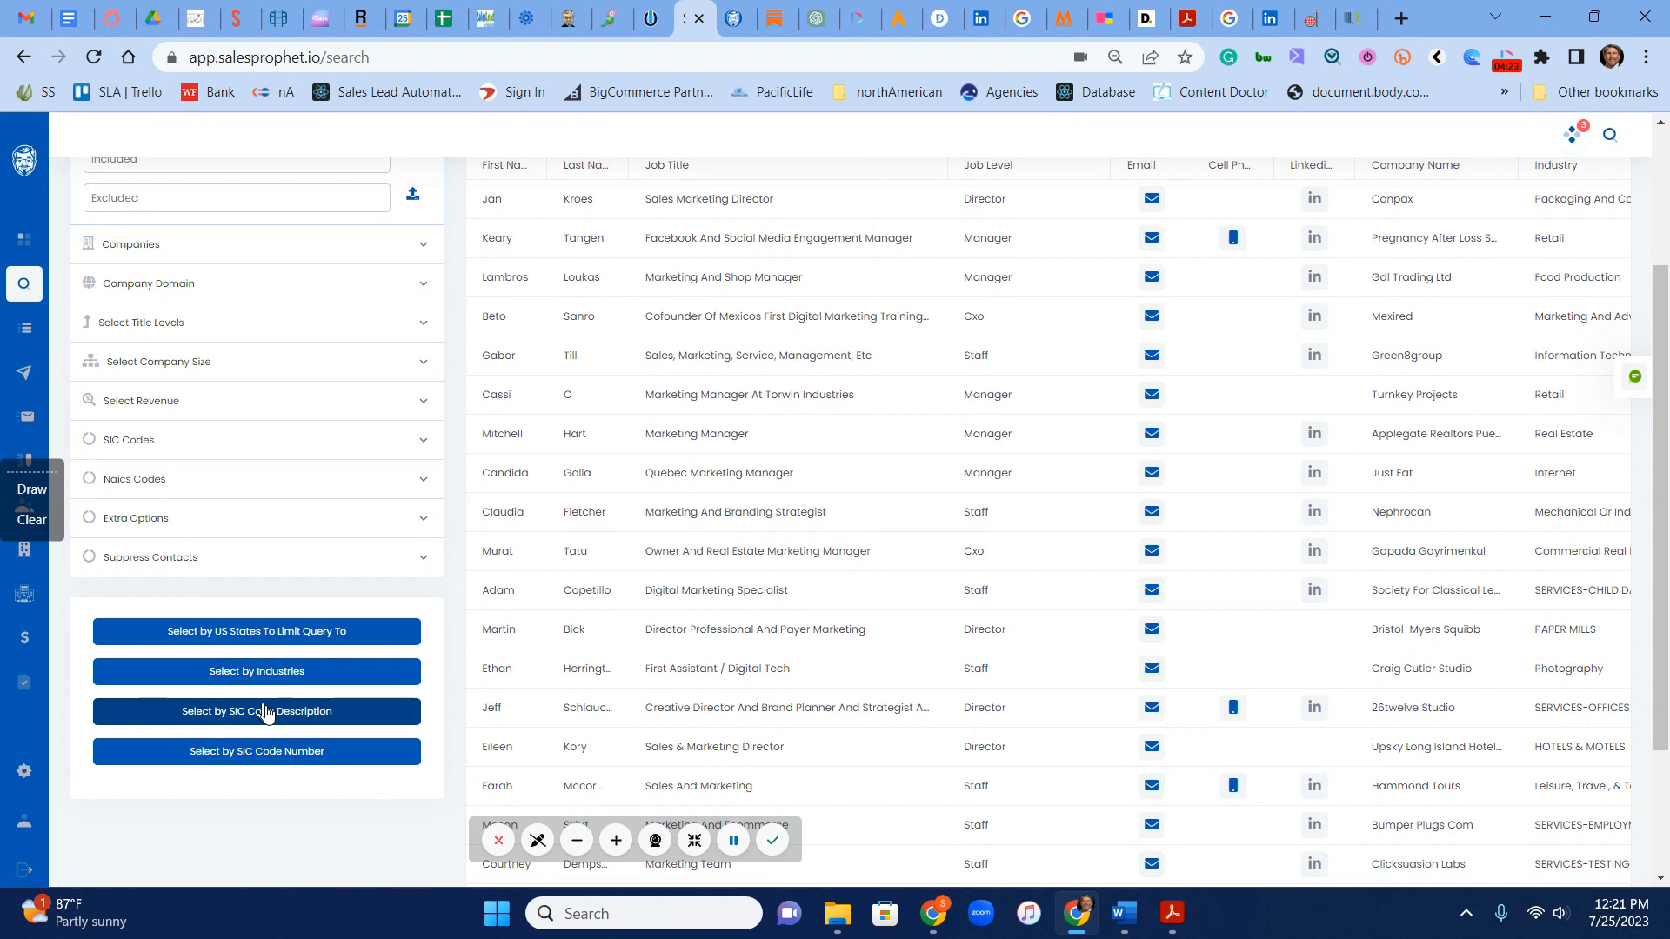
# Step: Search the contact results for restaurant
pyautogui.scroll(3, 607, 669)
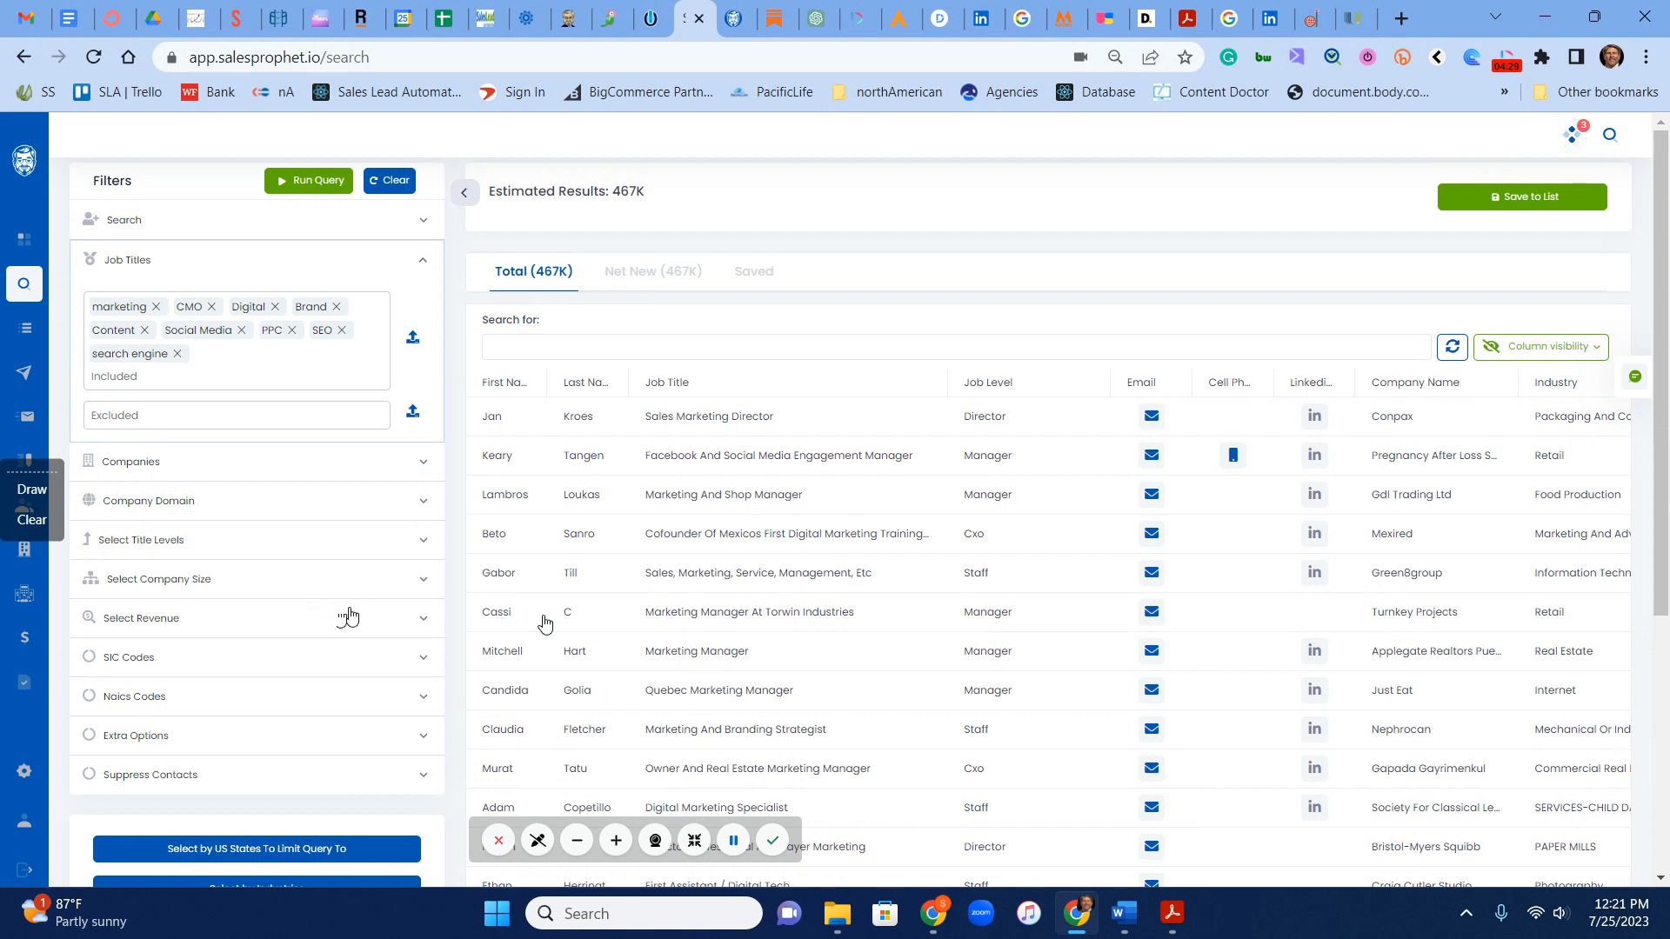
pyautogui.click(570, 349)
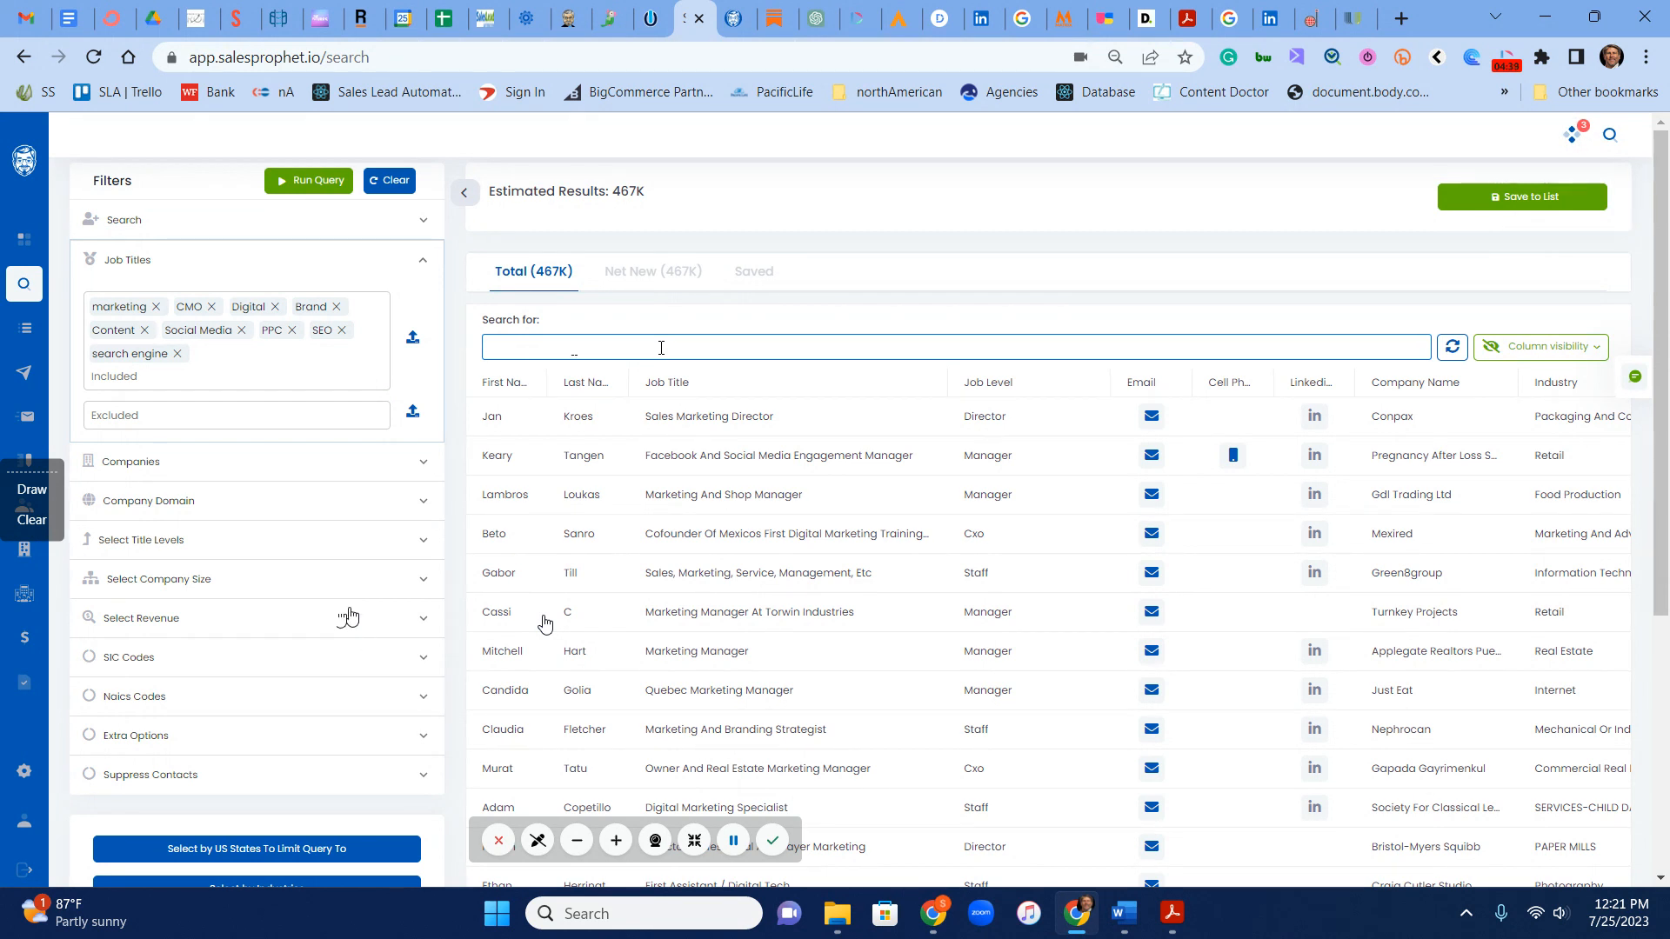
pyautogui.write('restaurant')
pyautogui.press('Return')
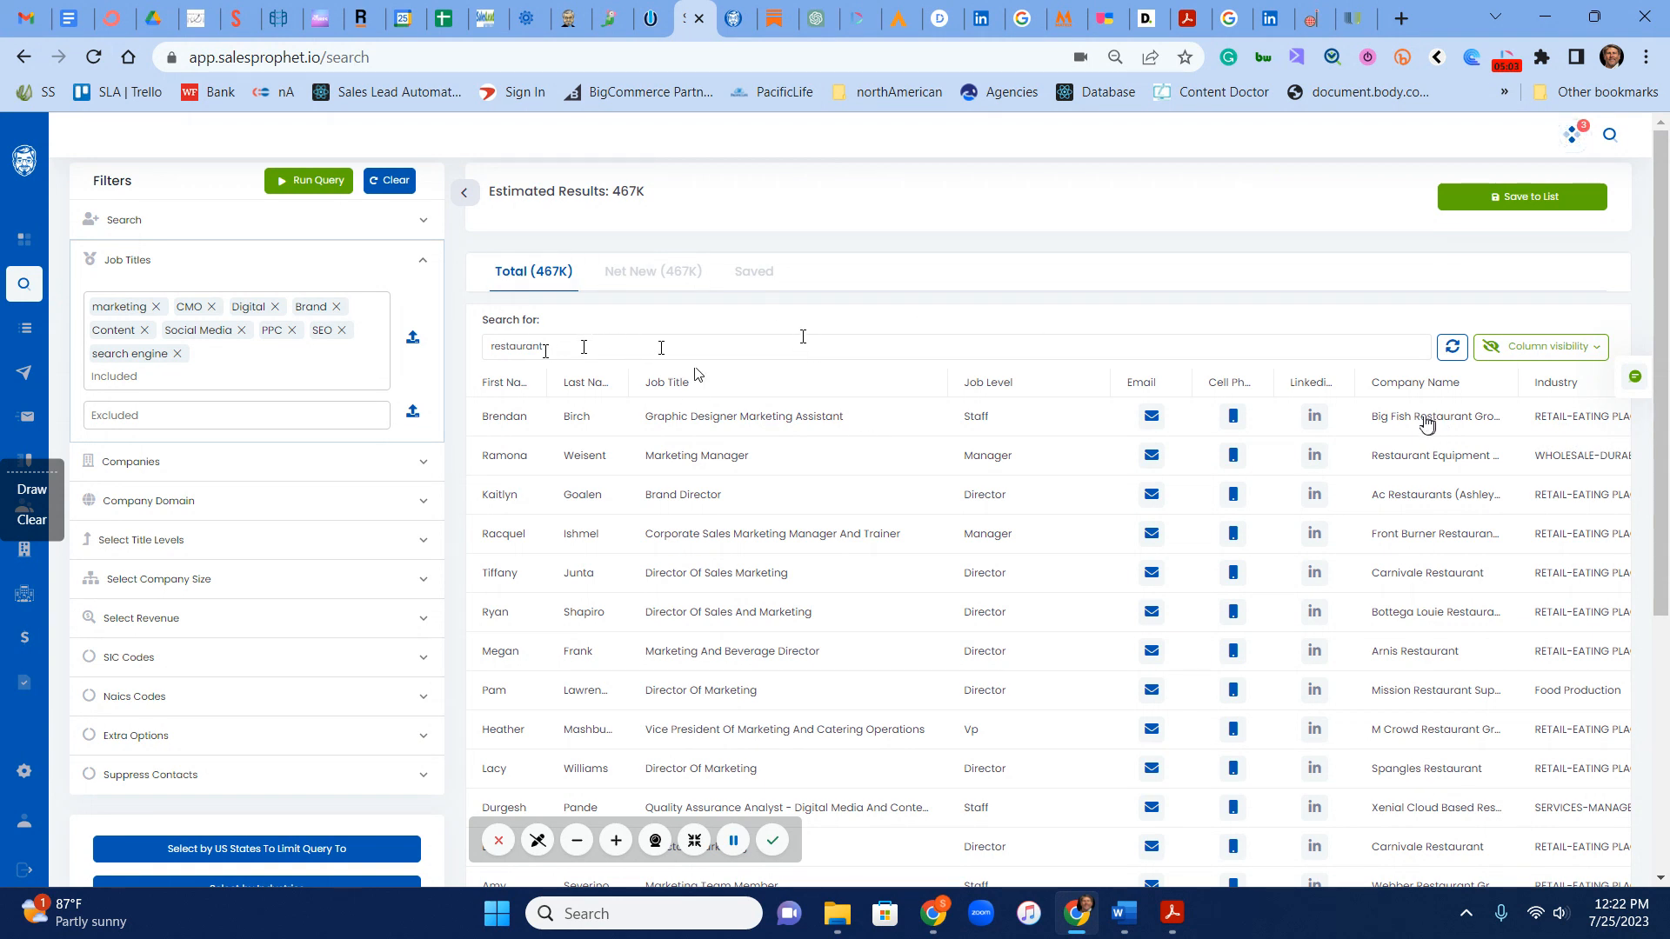
# Step: Clear the search term above the results table and rerun the query
pyautogui.moveTo(546, 352); pyautogui.dragTo(422, 351)
pyautogui.press('BackSpace')
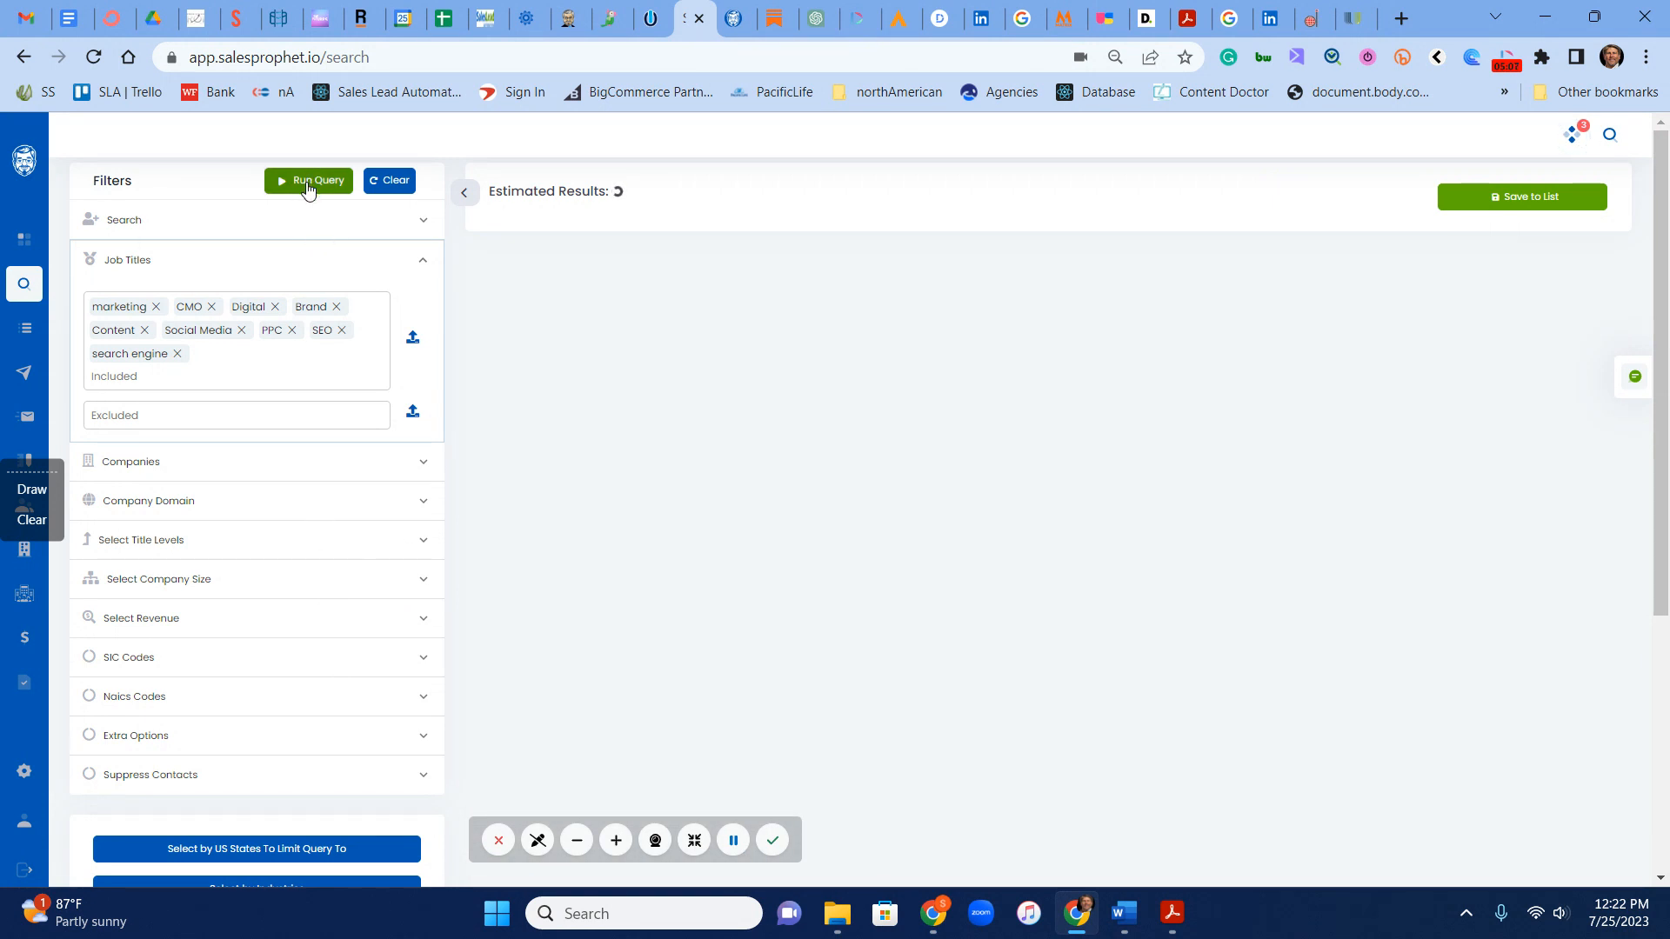
# Step: Include the Consumer Services and Cosmetics industries in the query's industry selection
pyautogui.scroll(-3, 321, 815)
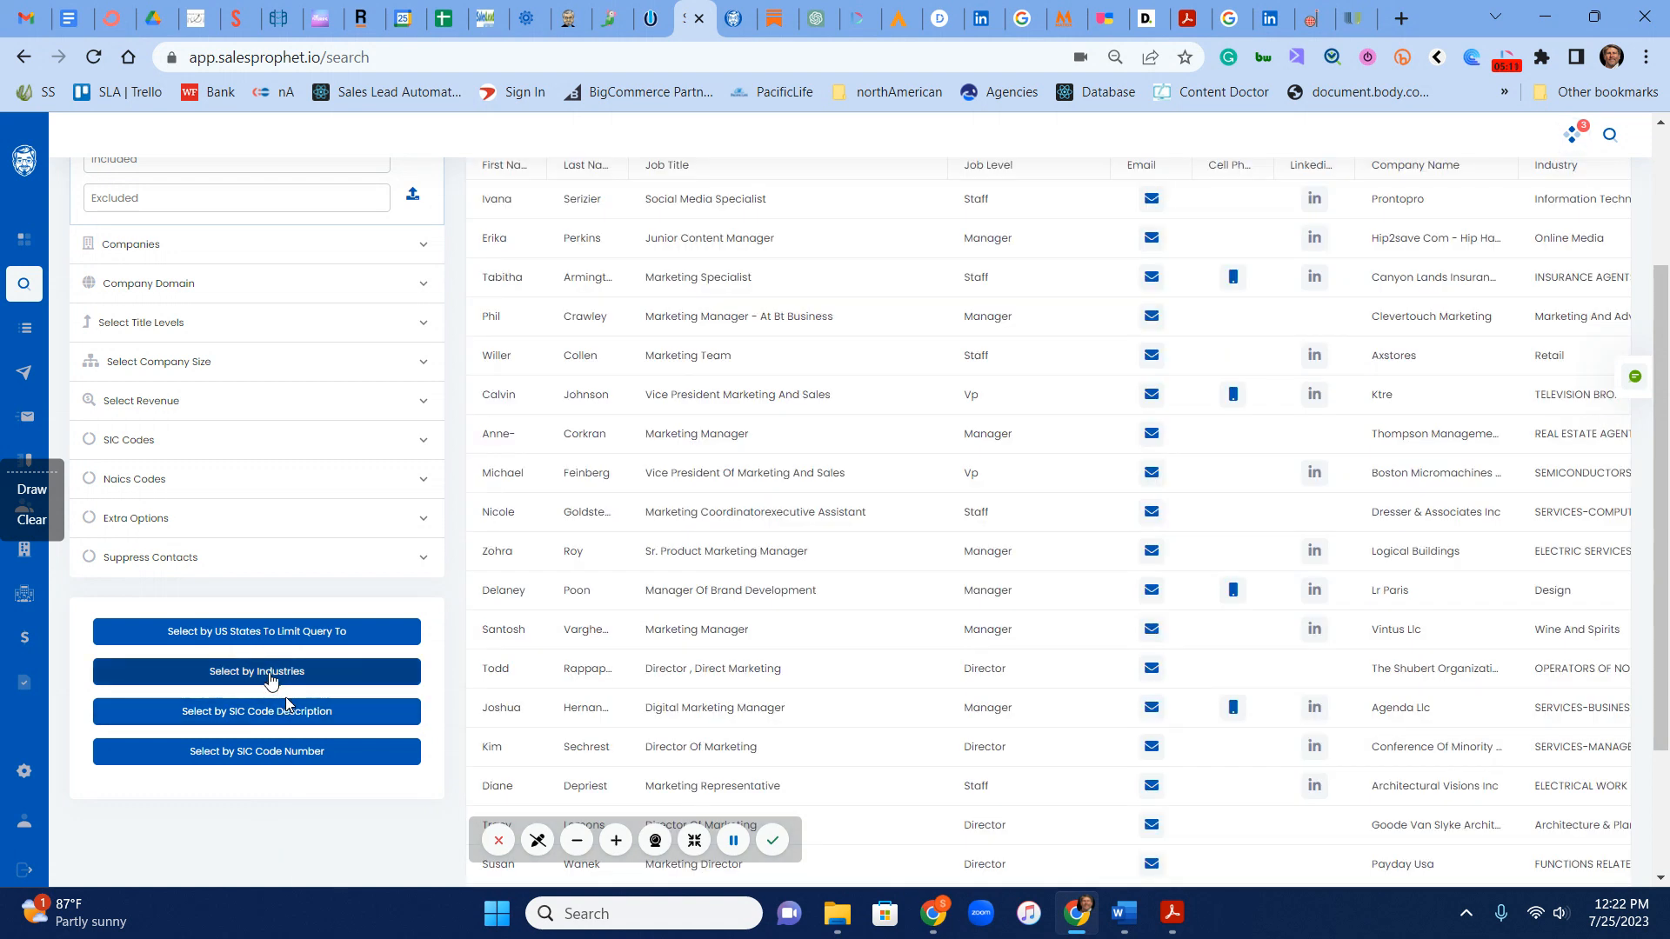
pyautogui.click(271, 676)
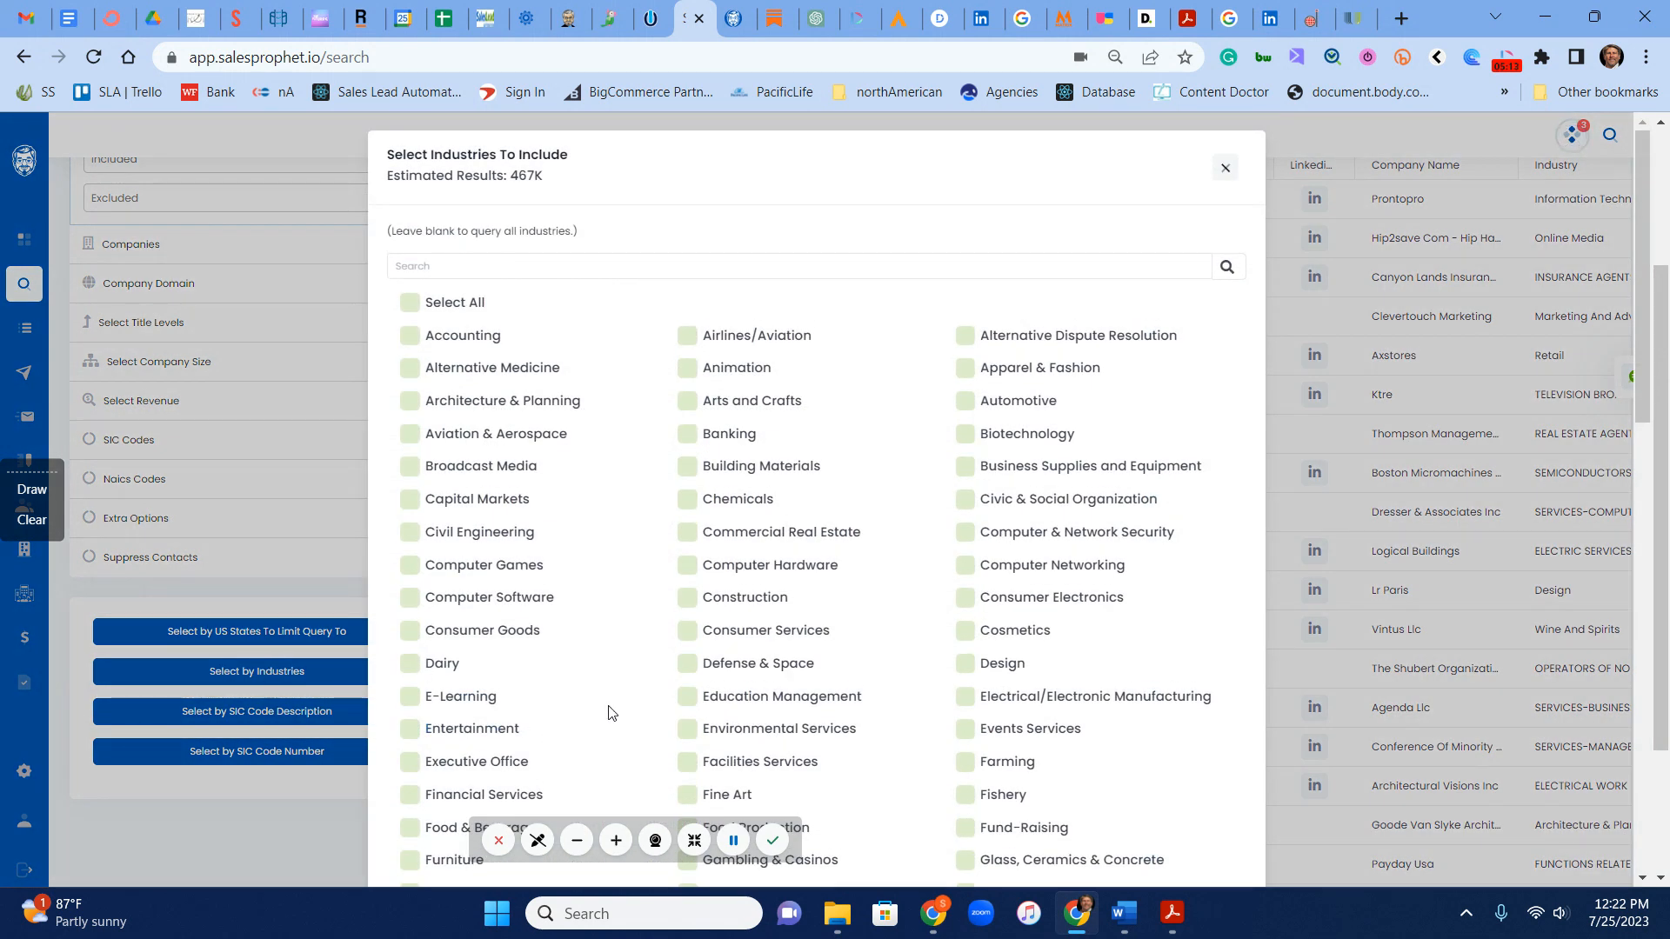
pyautogui.click(688, 631)
pyautogui.click(966, 633)
pyautogui.scroll(-4, 561, 709)
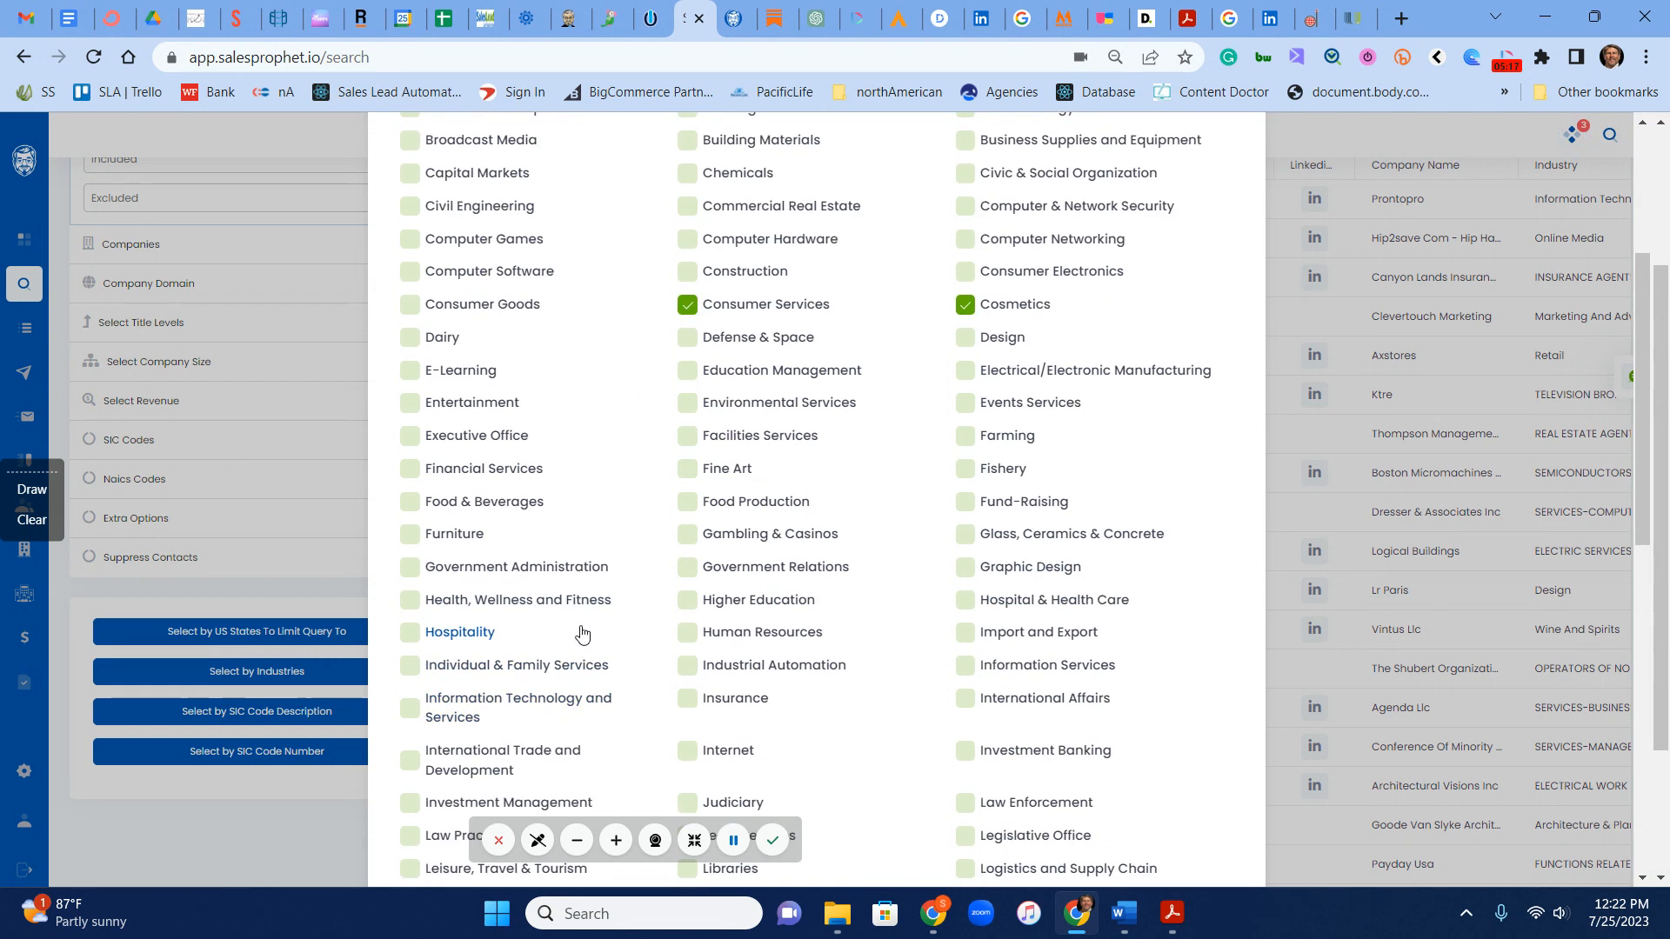
# Step: Add Consumer Electronics, Computer Hardware, Computer Software and Computer Games to the included industries
pyautogui.scroll(3, 598, 627)
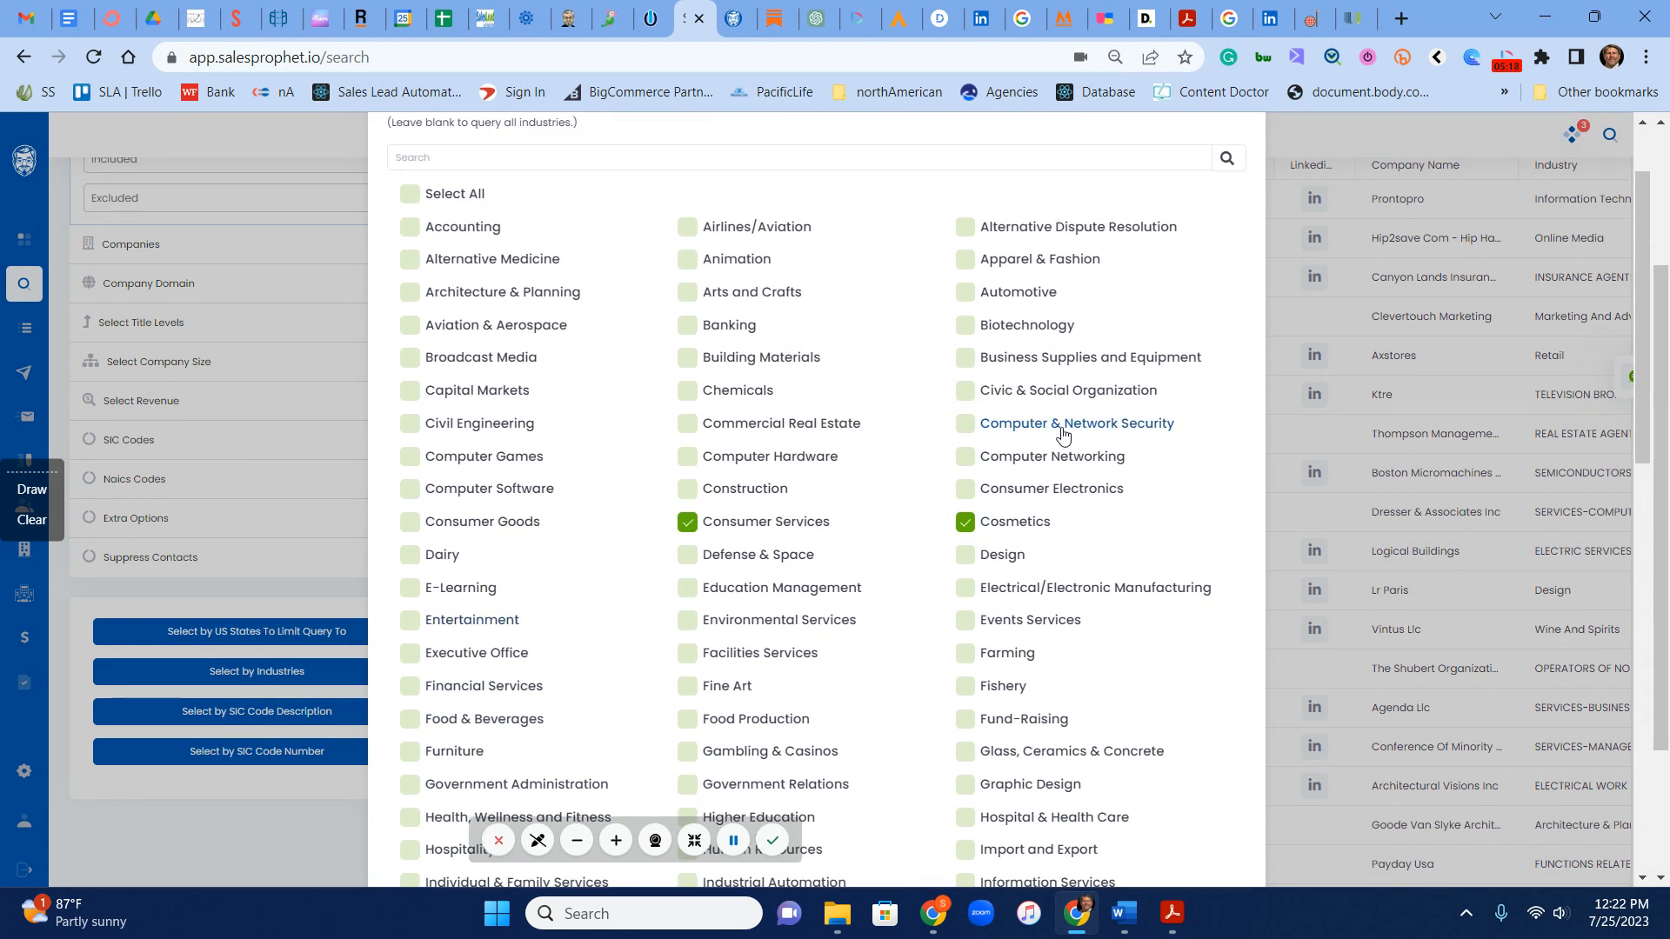
pyautogui.click(965, 492)
pyautogui.click(688, 456)
pyautogui.click(410, 490)
pyautogui.click(411, 458)
pyautogui.scroll(2, 413, 465)
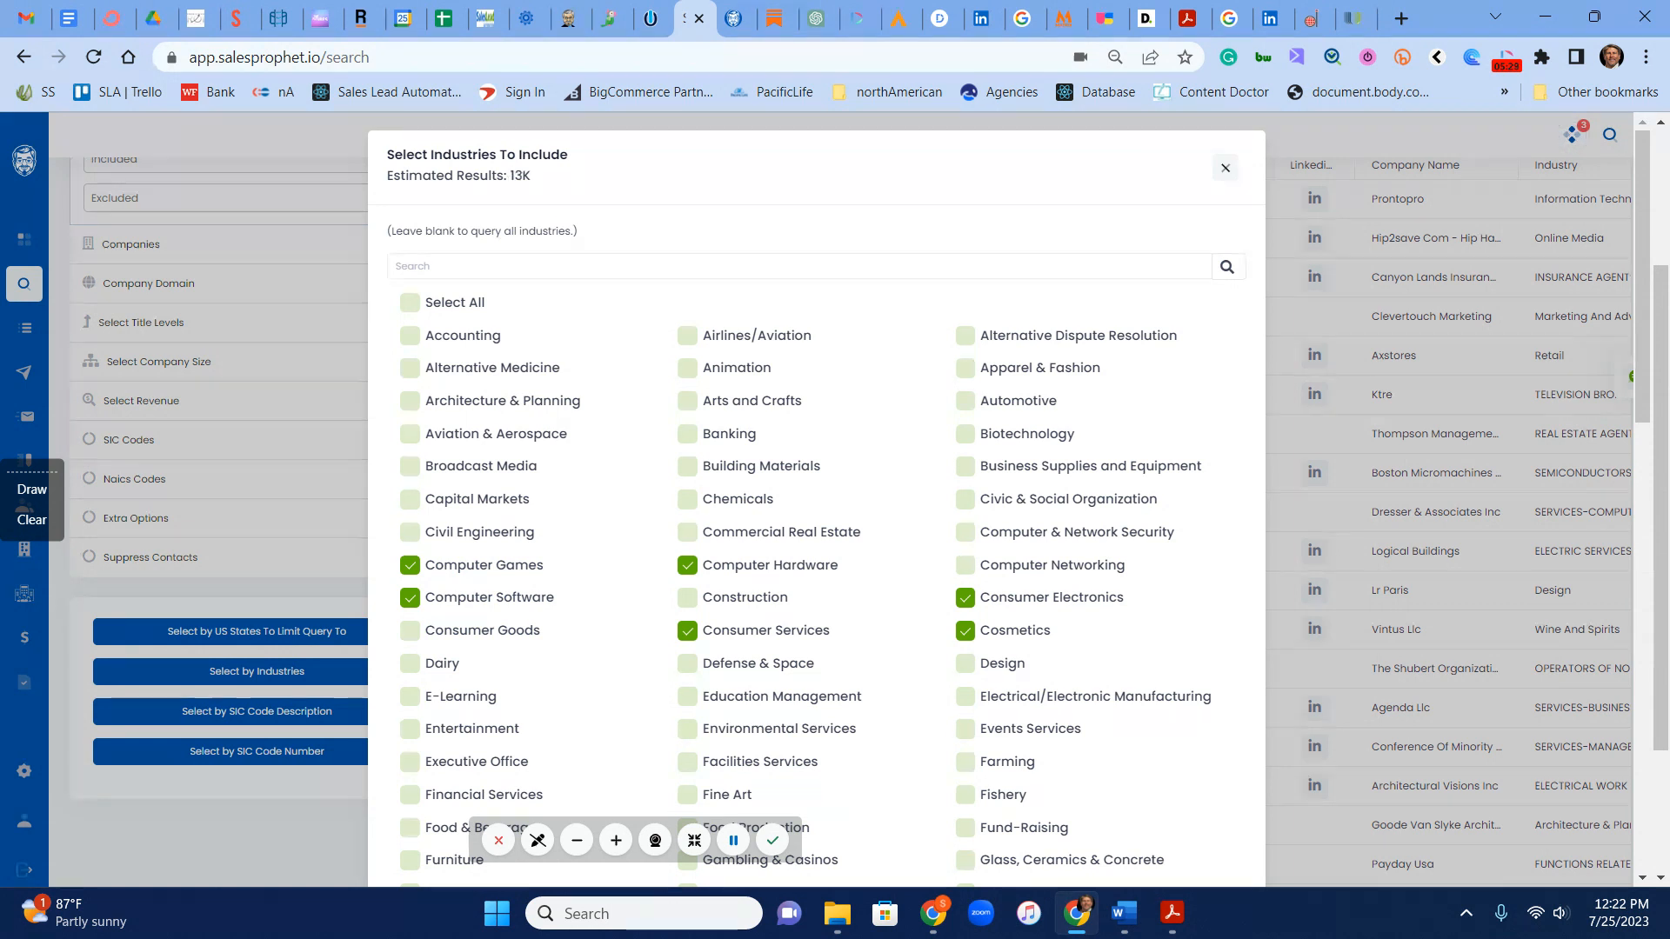
# Step: Leave the industry selection and review the list and list type options for saving the query results to a list
pyautogui.click(1225, 168)
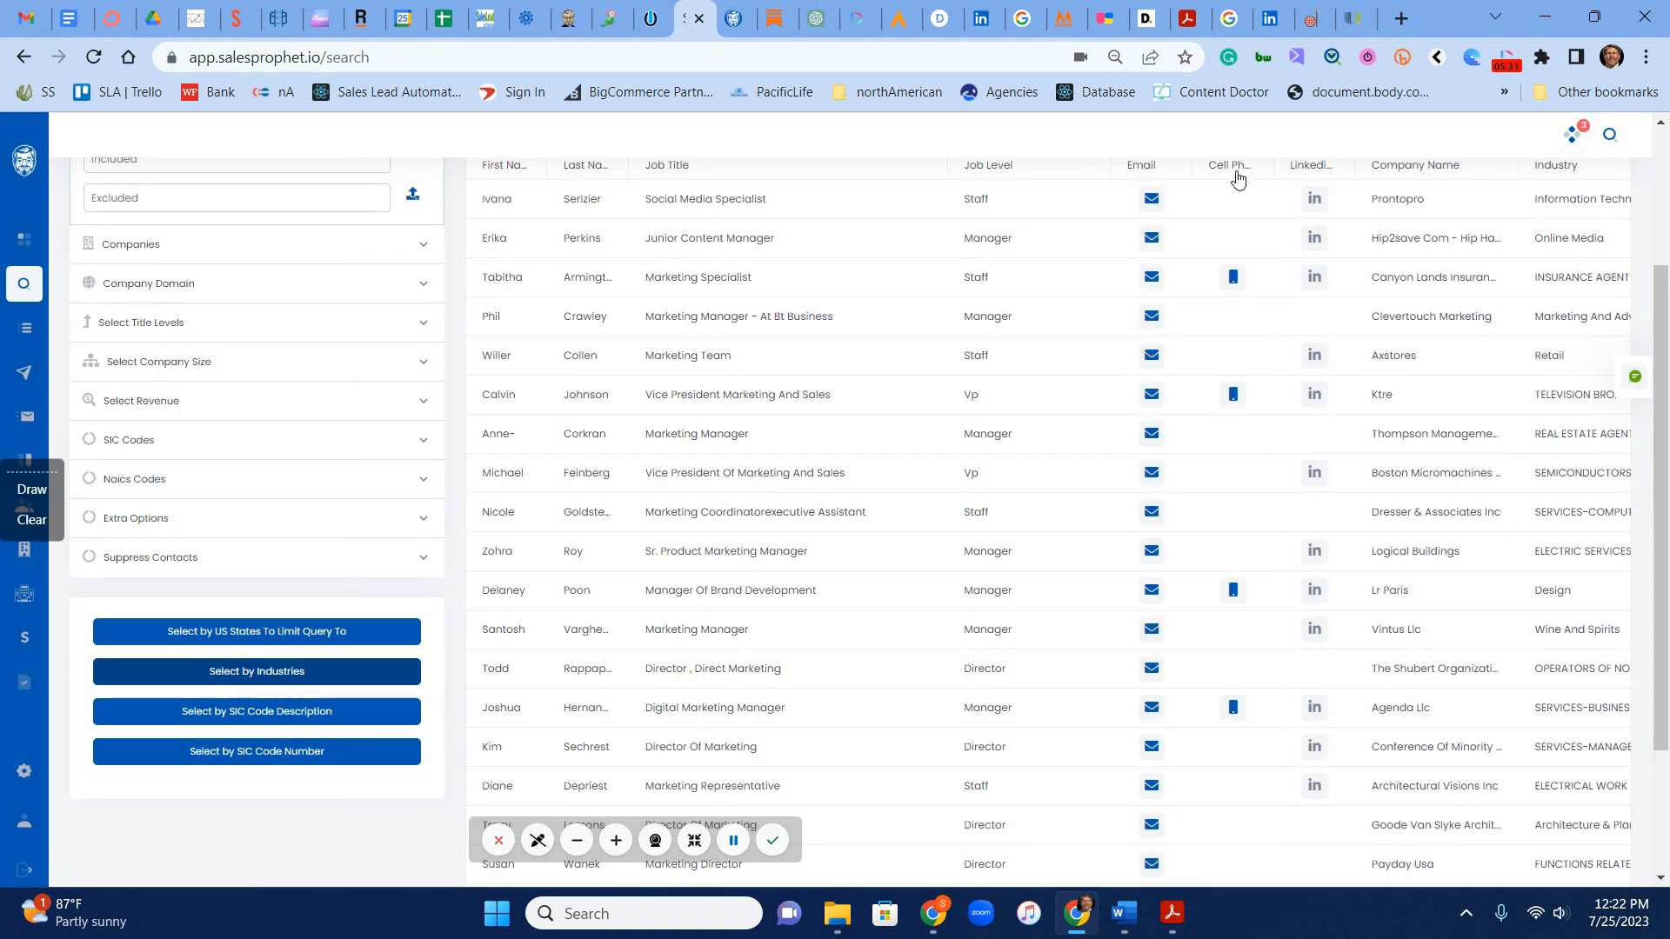
pyautogui.scroll(3, 726, 494)
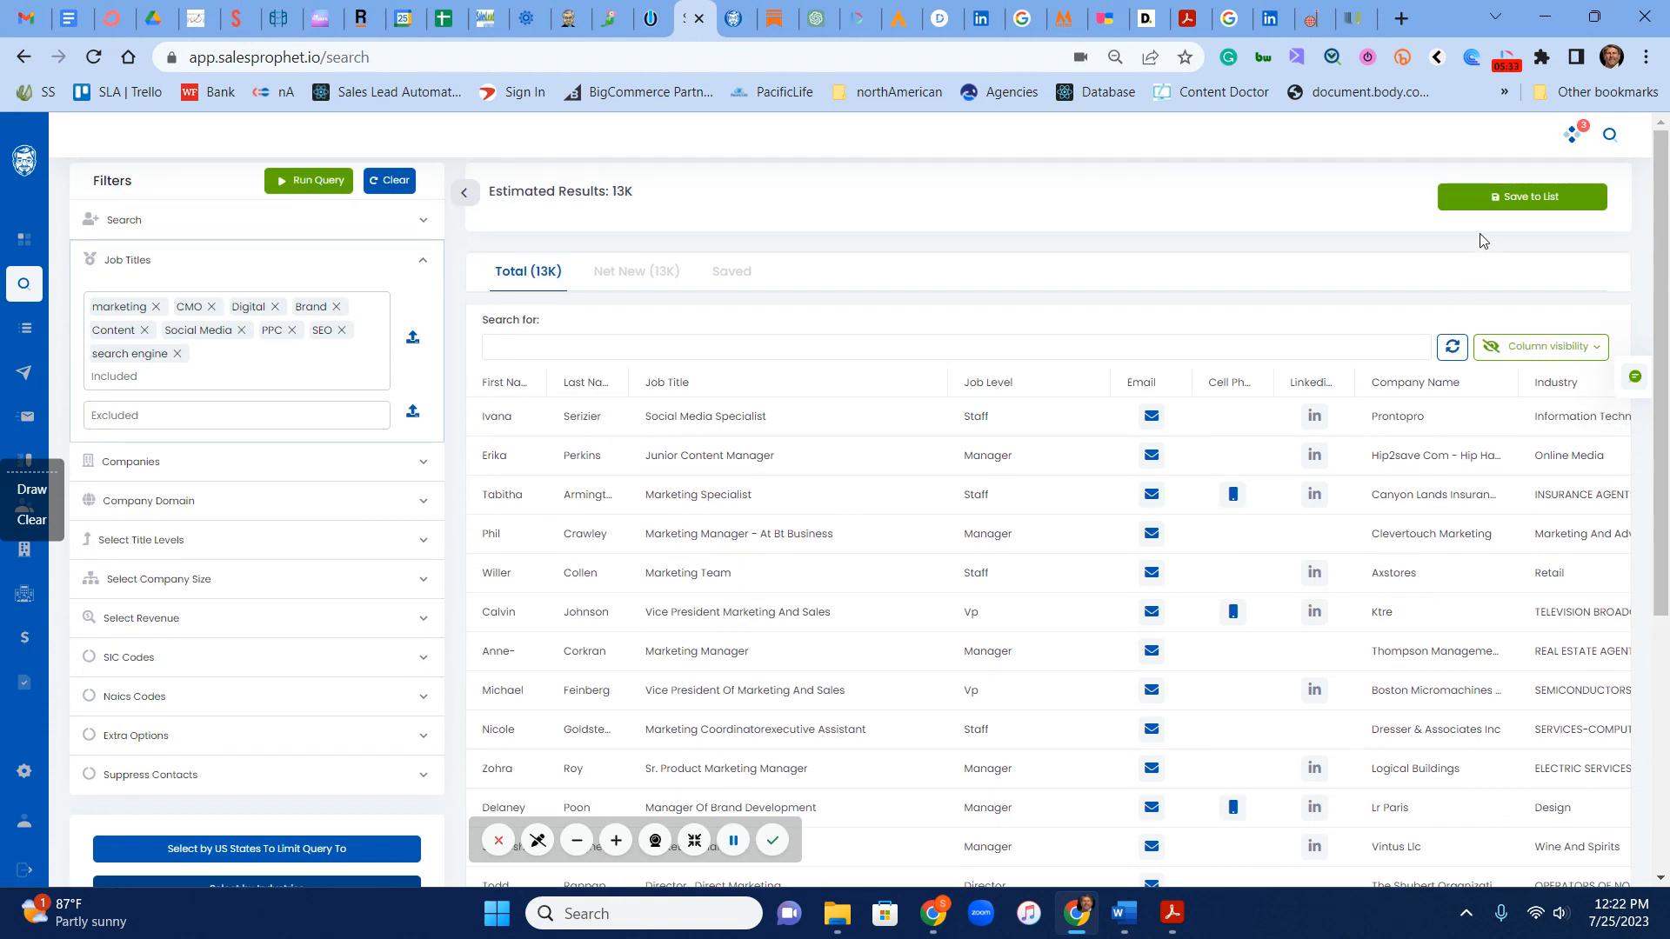
pyautogui.click(1514, 199)
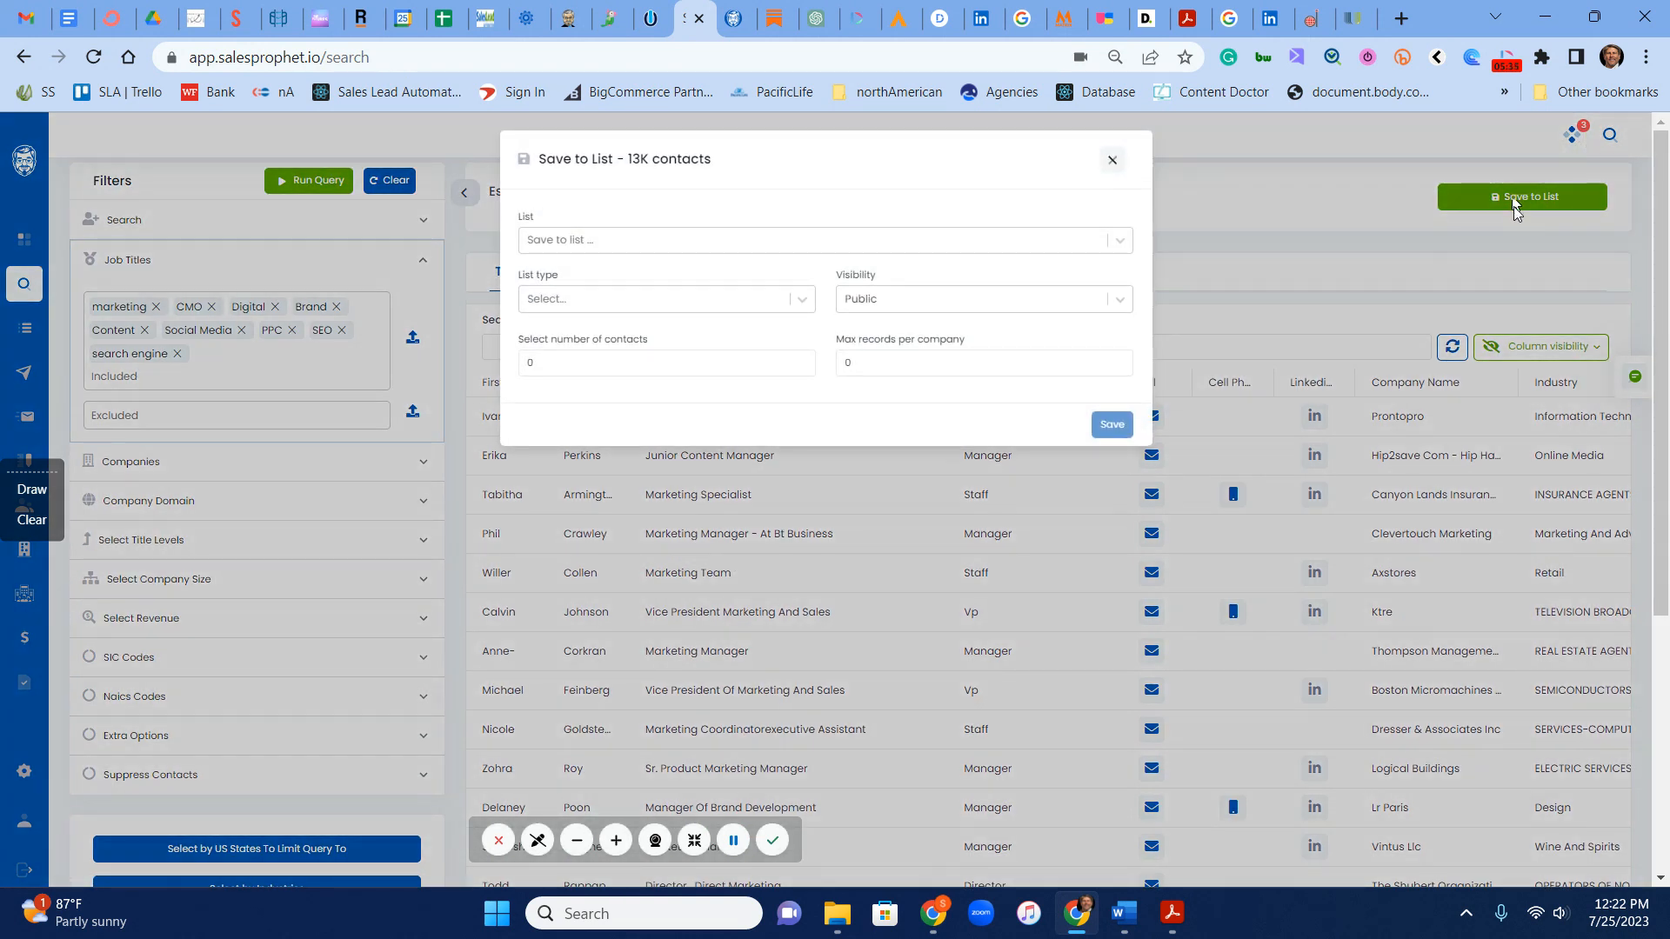
pyautogui.click(596, 249)
pyautogui.click(716, 192)
pyautogui.click(581, 303)
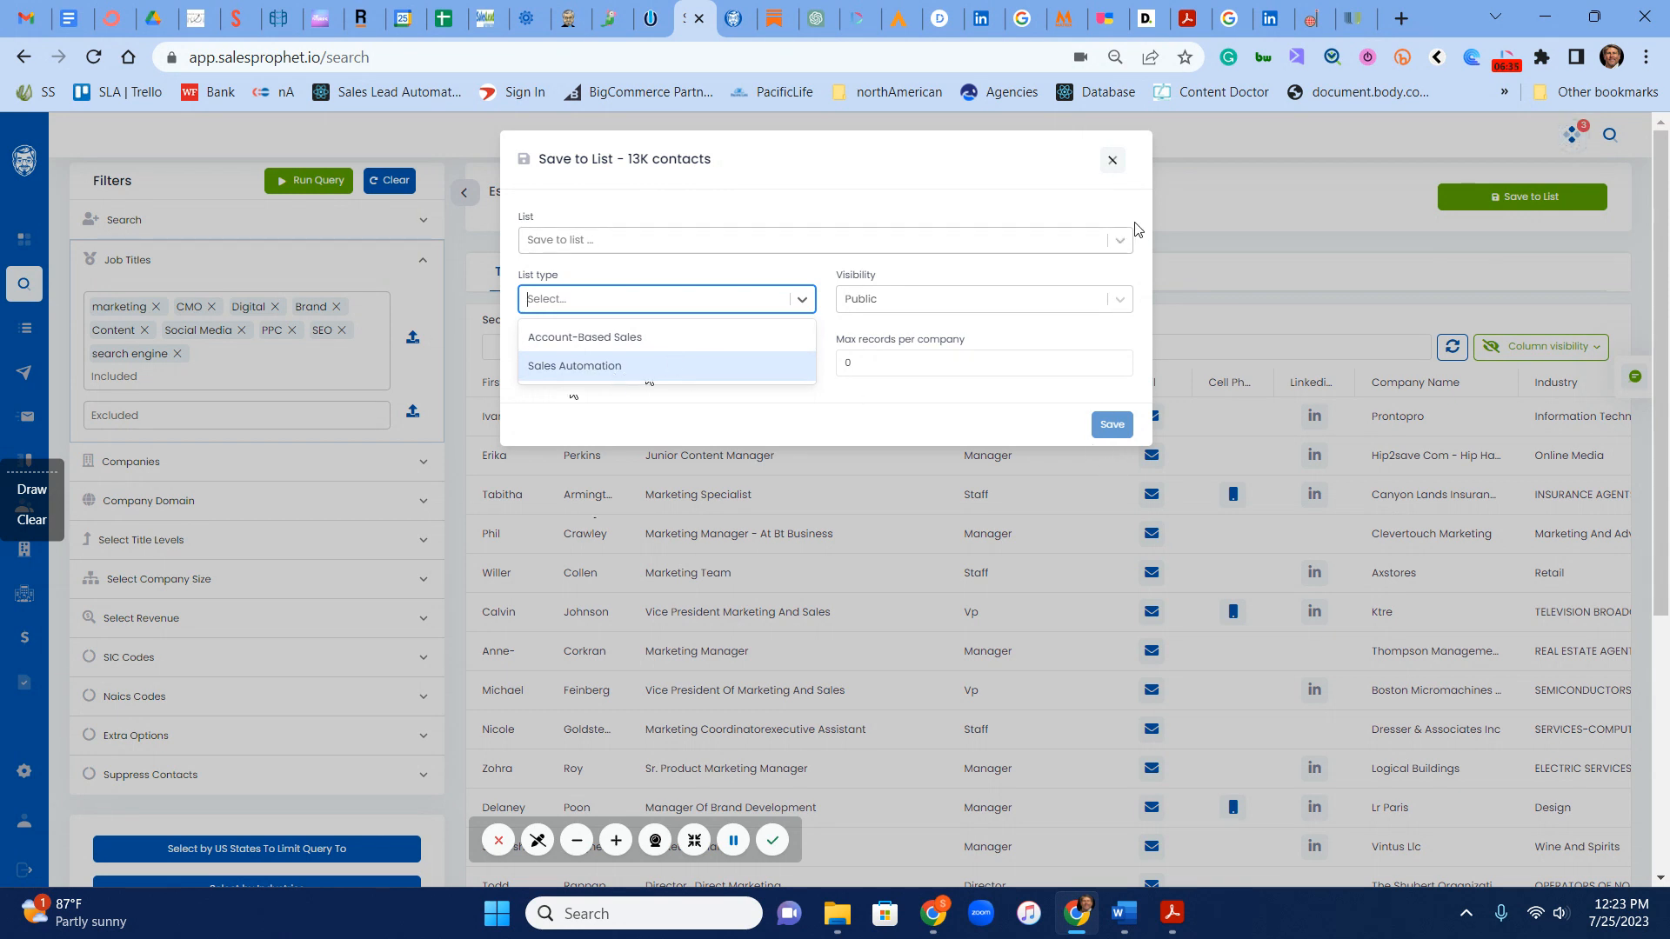
pyautogui.click(1115, 162)
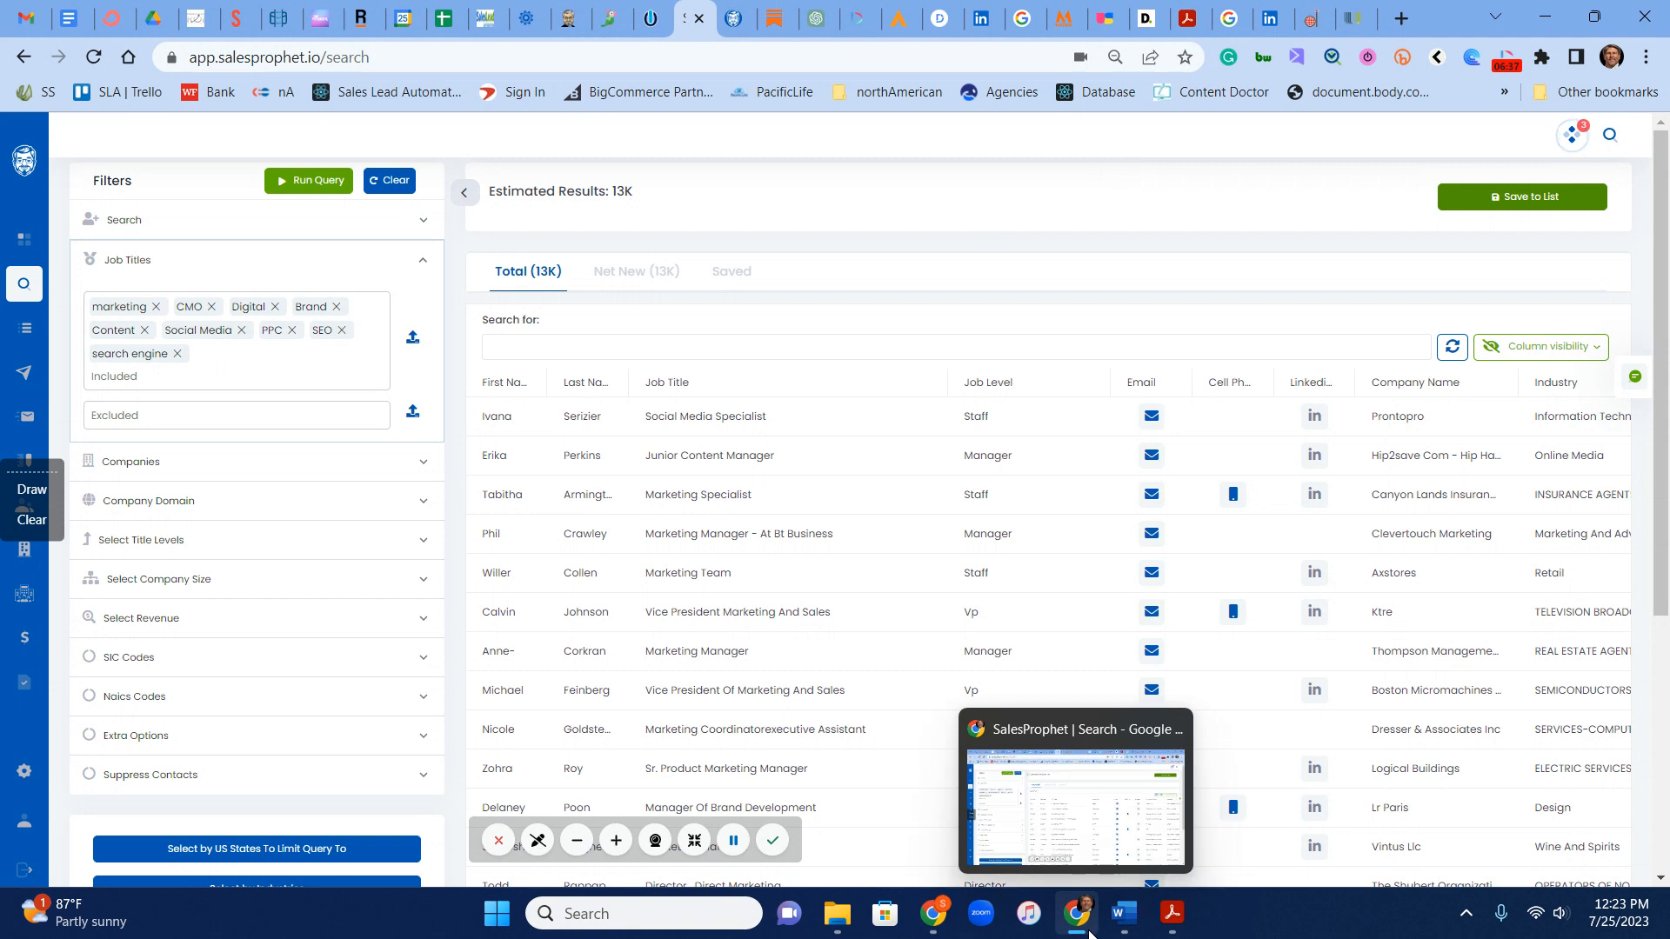
# Step: Switch to Adobe Acrobat to view the PDF comparing the Sales Automation List with Account-Based Email
pyautogui.click(1173, 915)
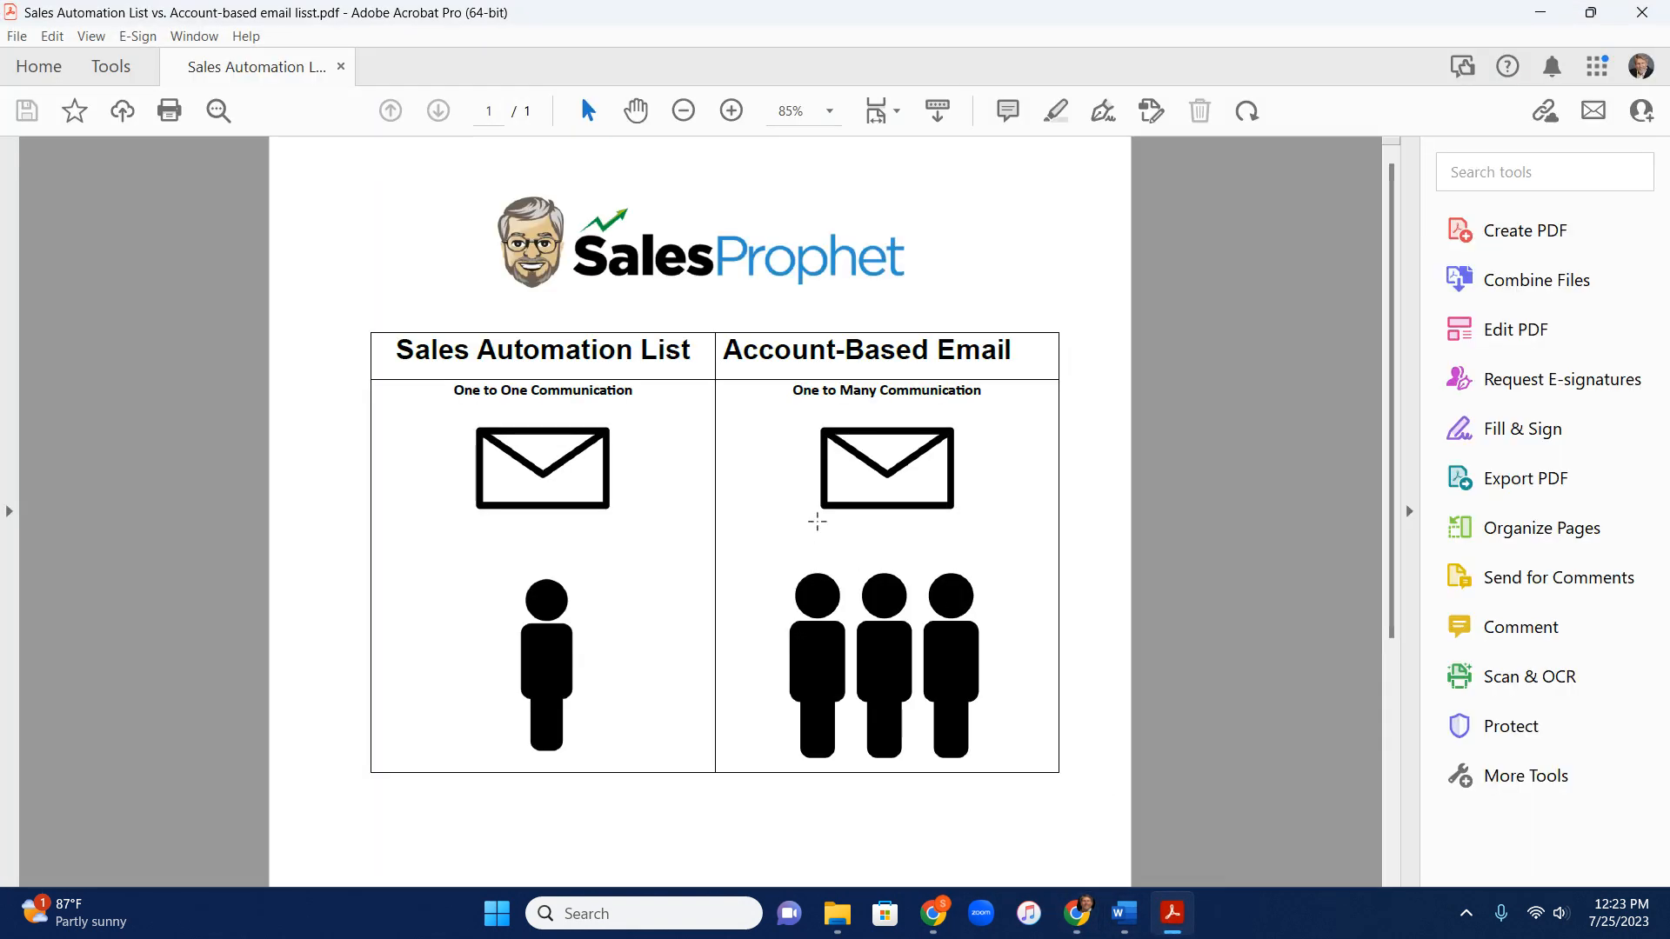
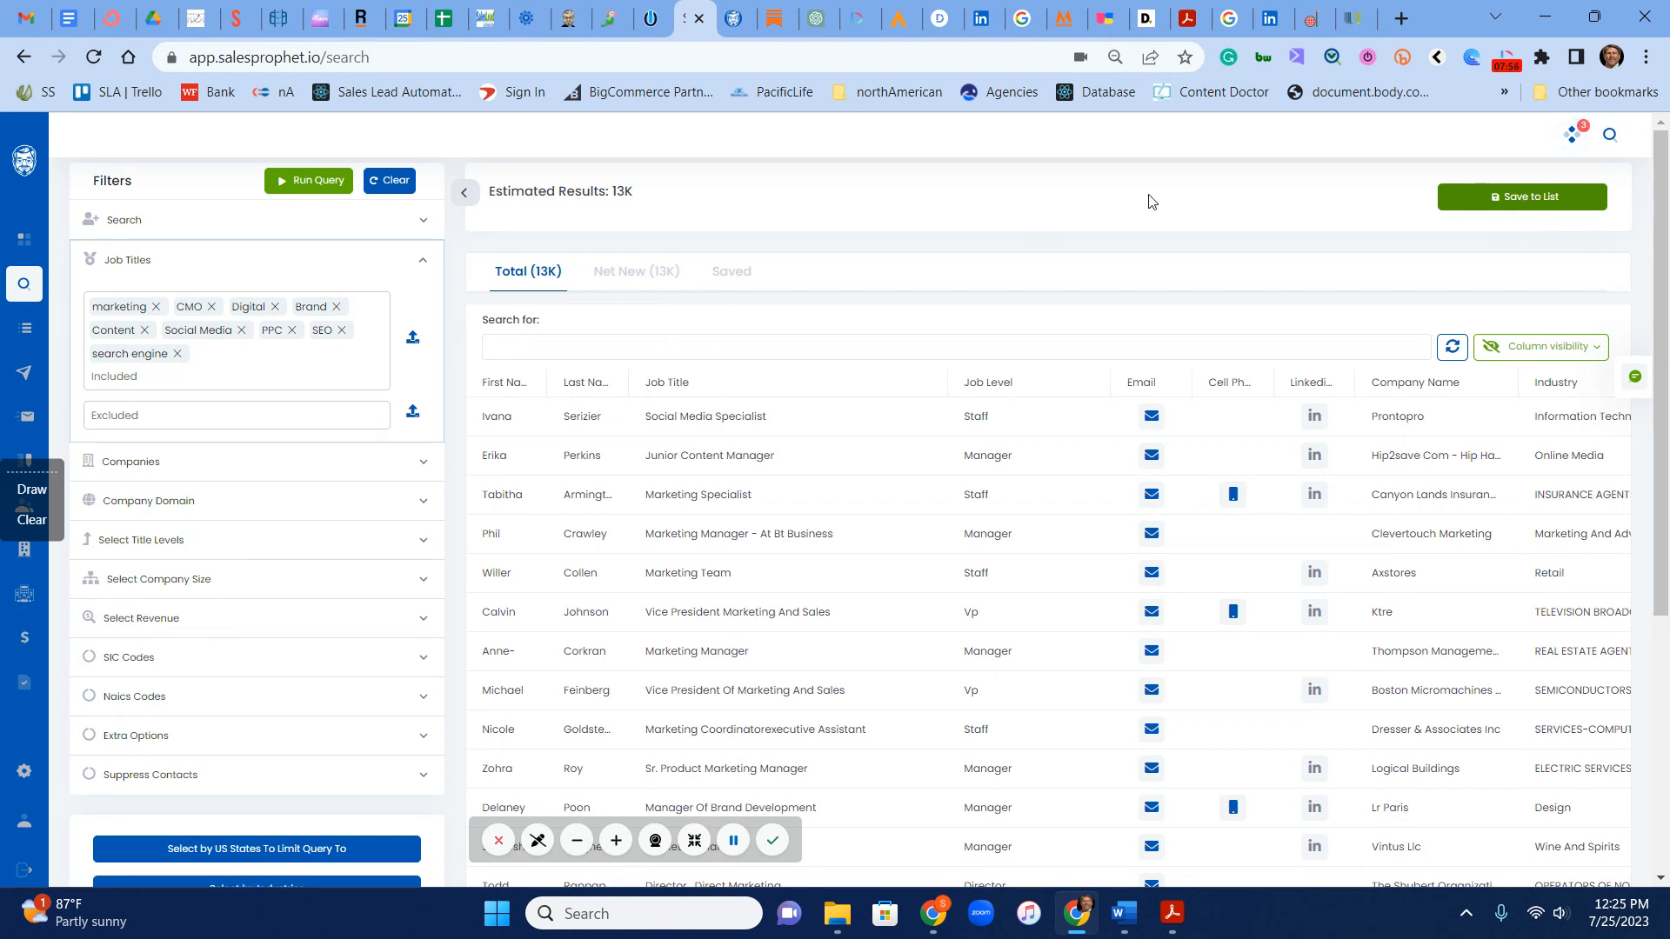
# Step: Open the prospect list "Ideal Contacts in Fl at co 50-250" and filter its contacts to the Complainer email status
pyautogui.click(27, 333)
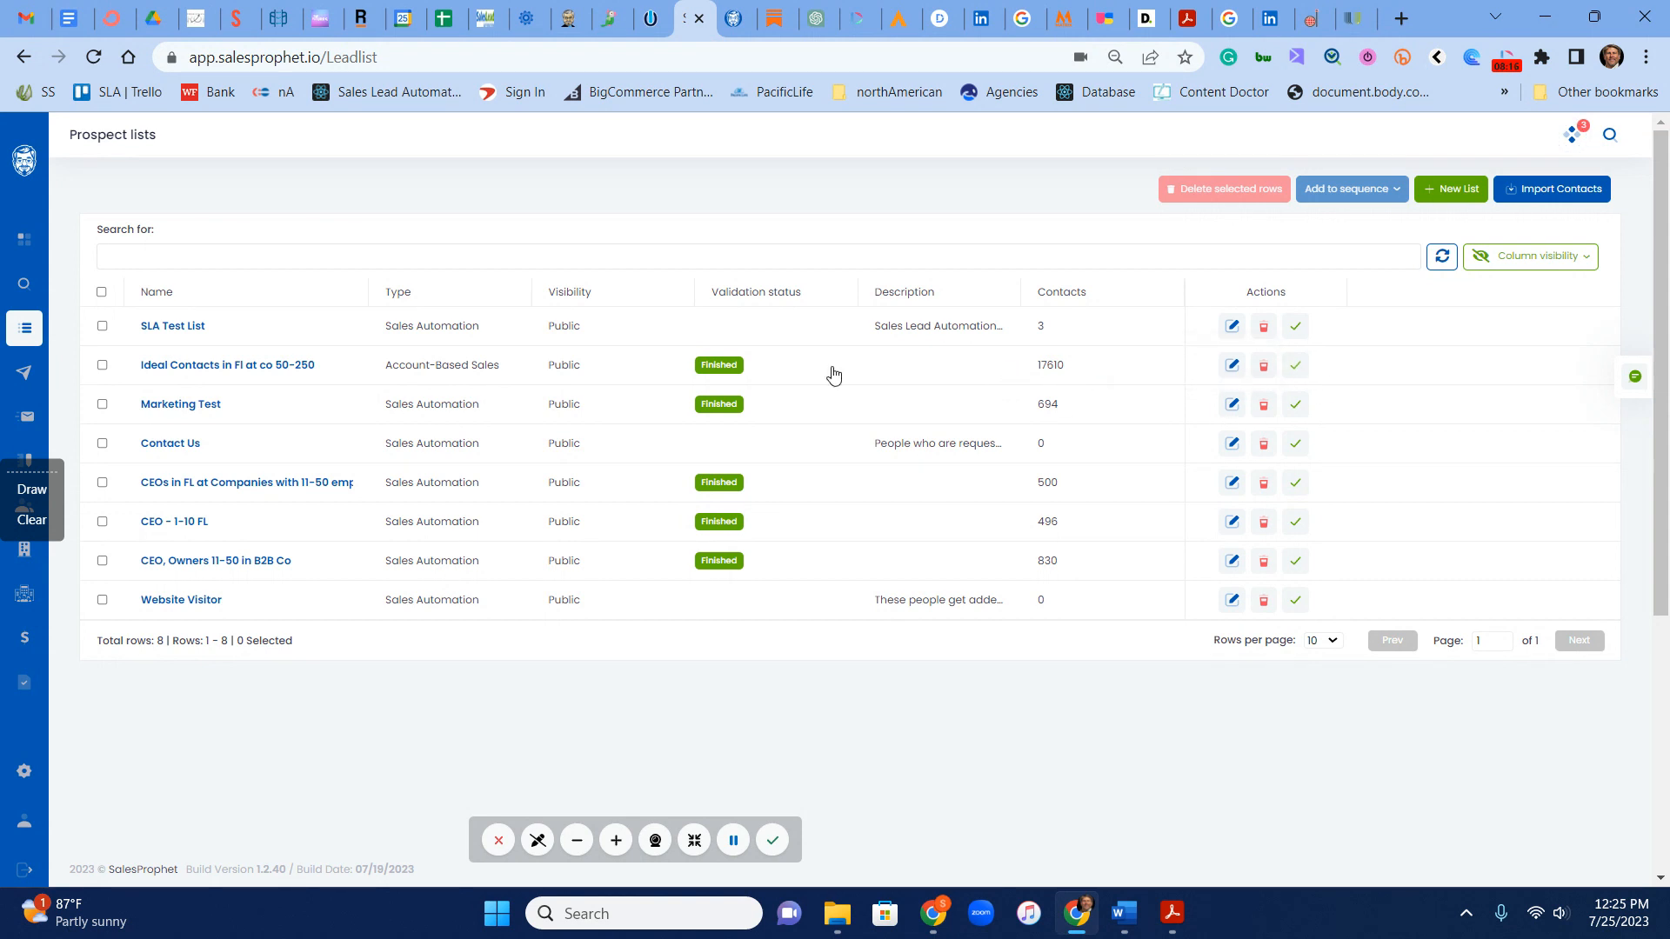
pyautogui.click(233, 366)
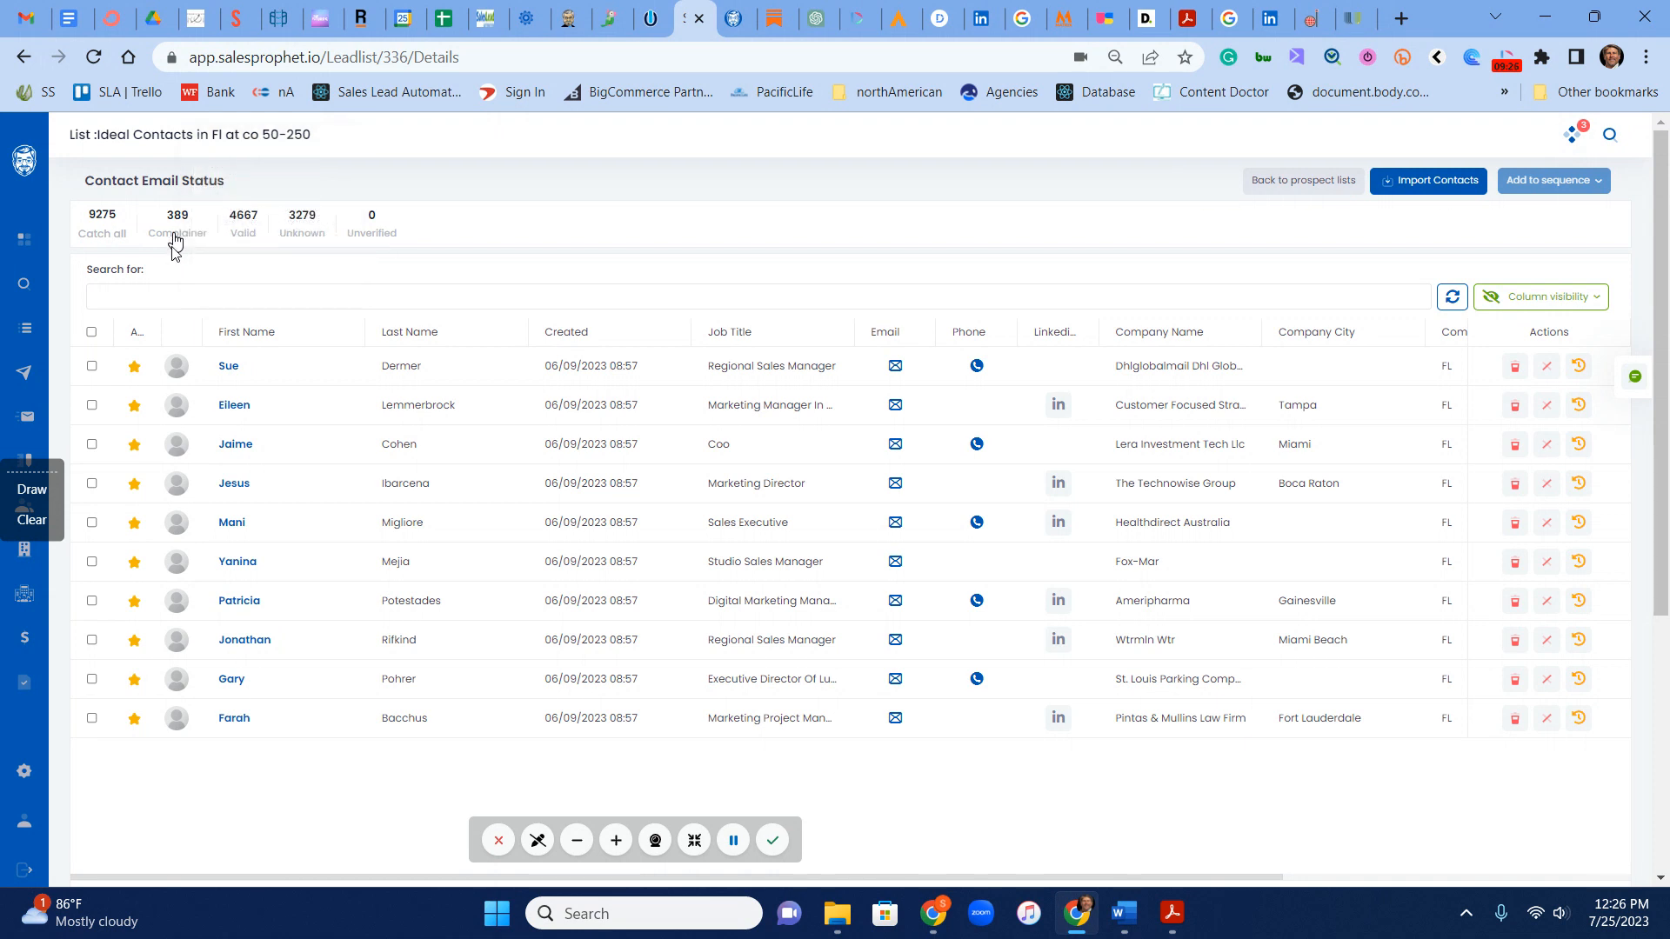
pyautogui.moveTo(175, 224)
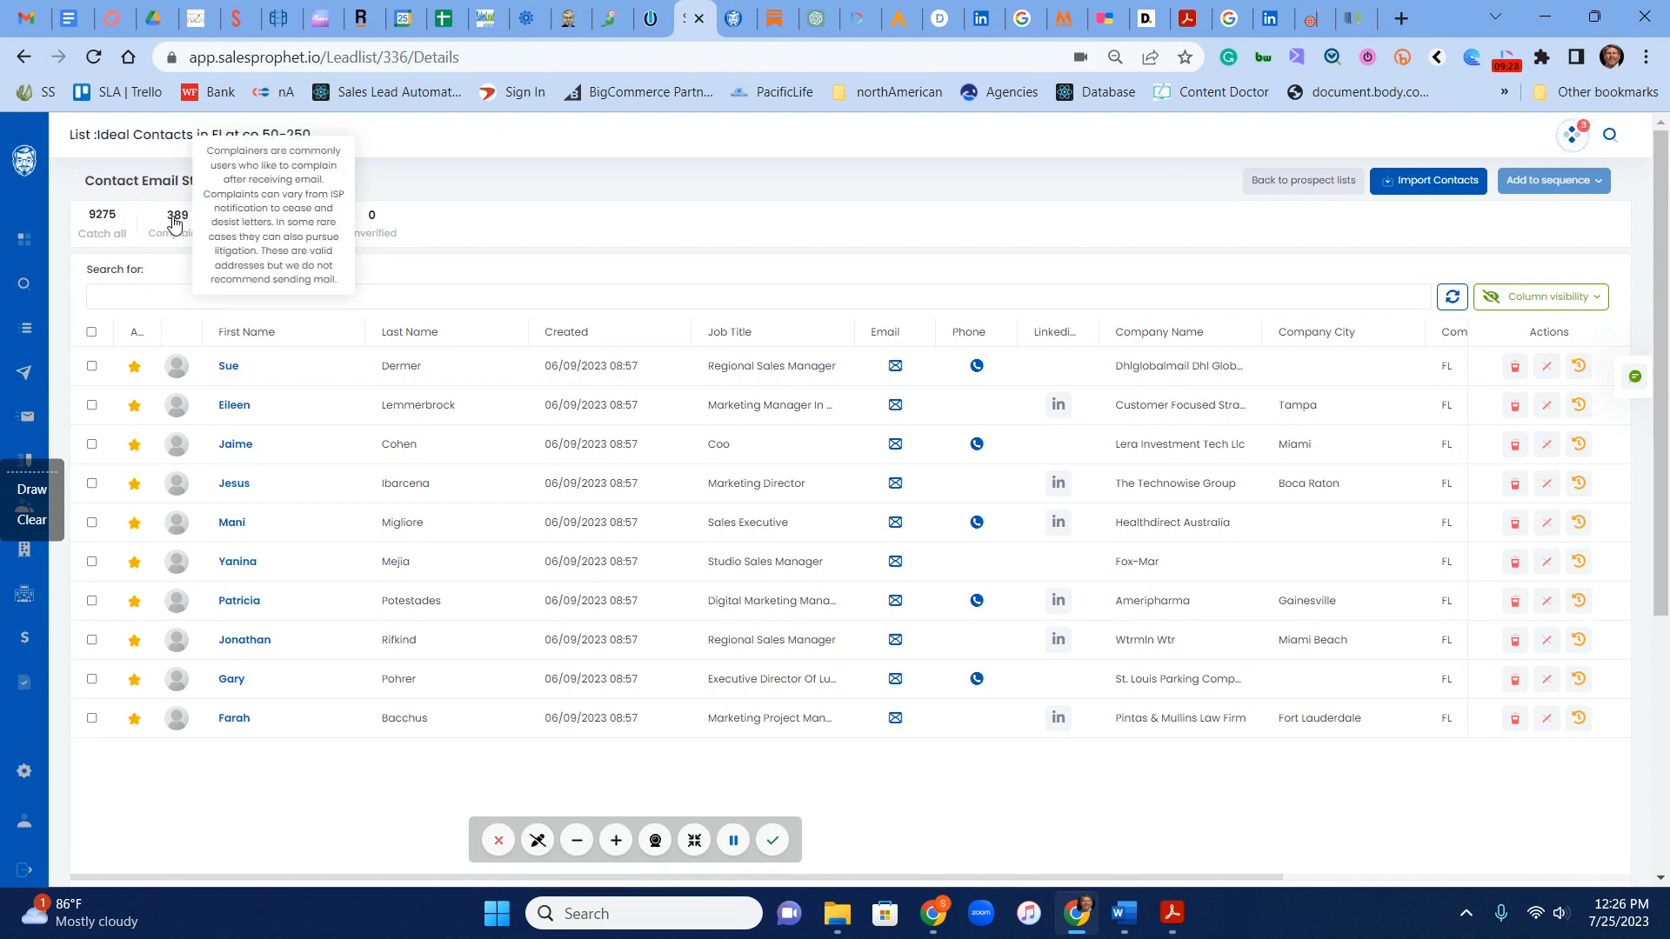
pyautogui.click(175, 223)
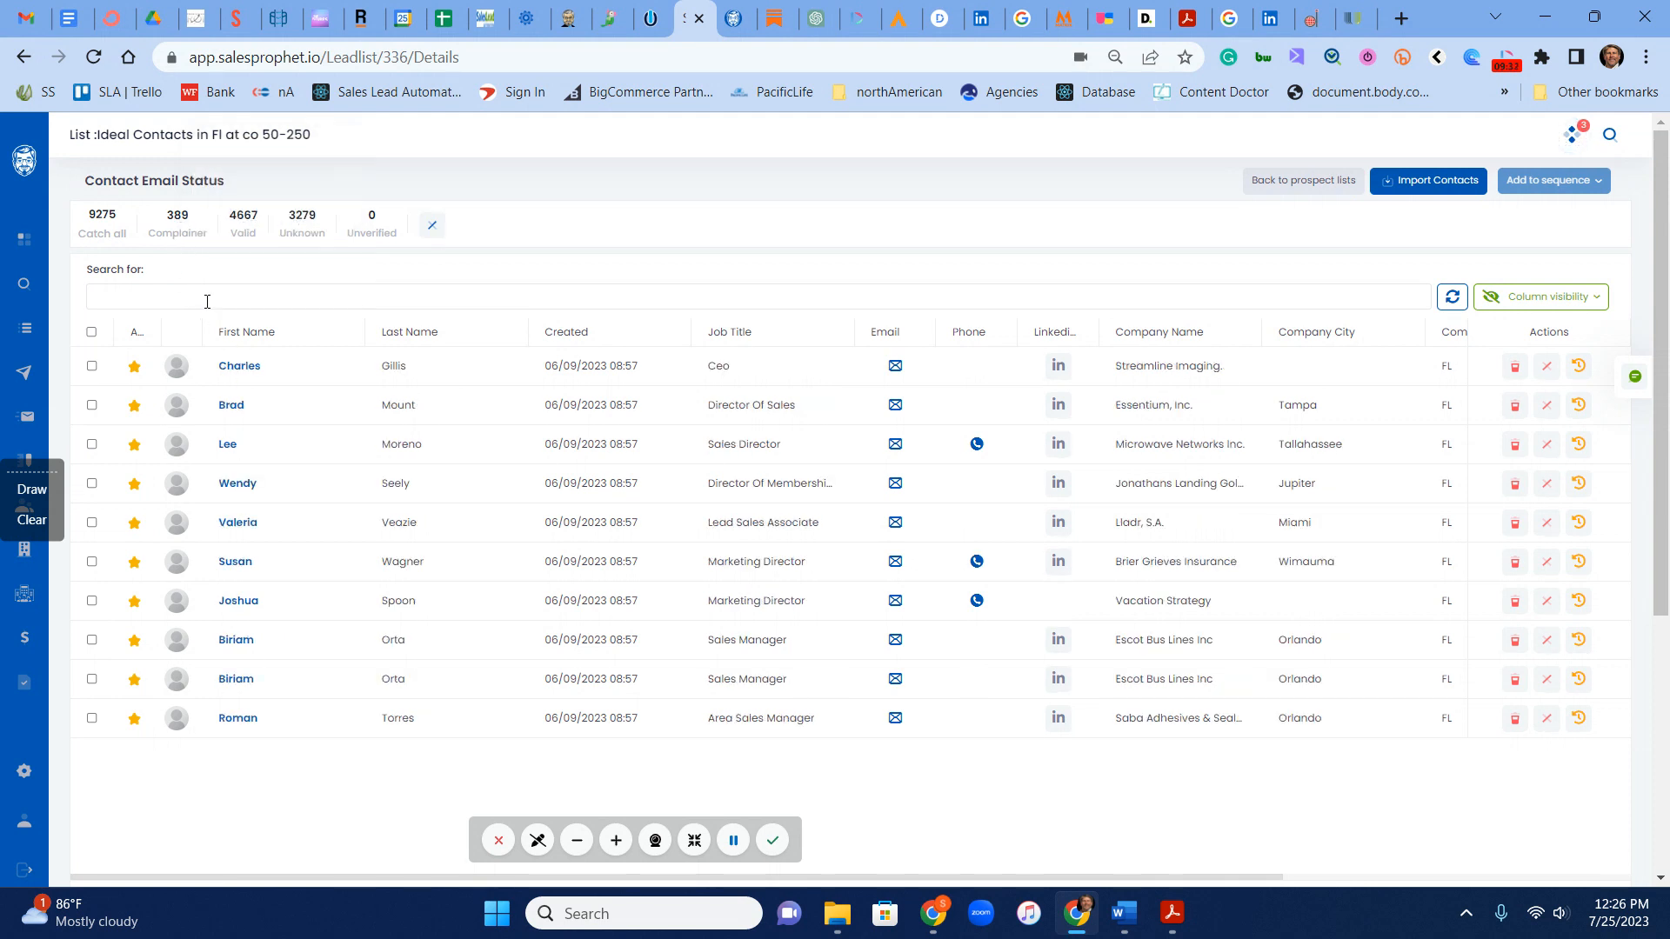
# Step: Filter the list to Valid email contacts, select all contacts on the page, and review the sequences they can be added to
pyautogui.moveTo(178, 227)
pyautogui.click(244, 224)
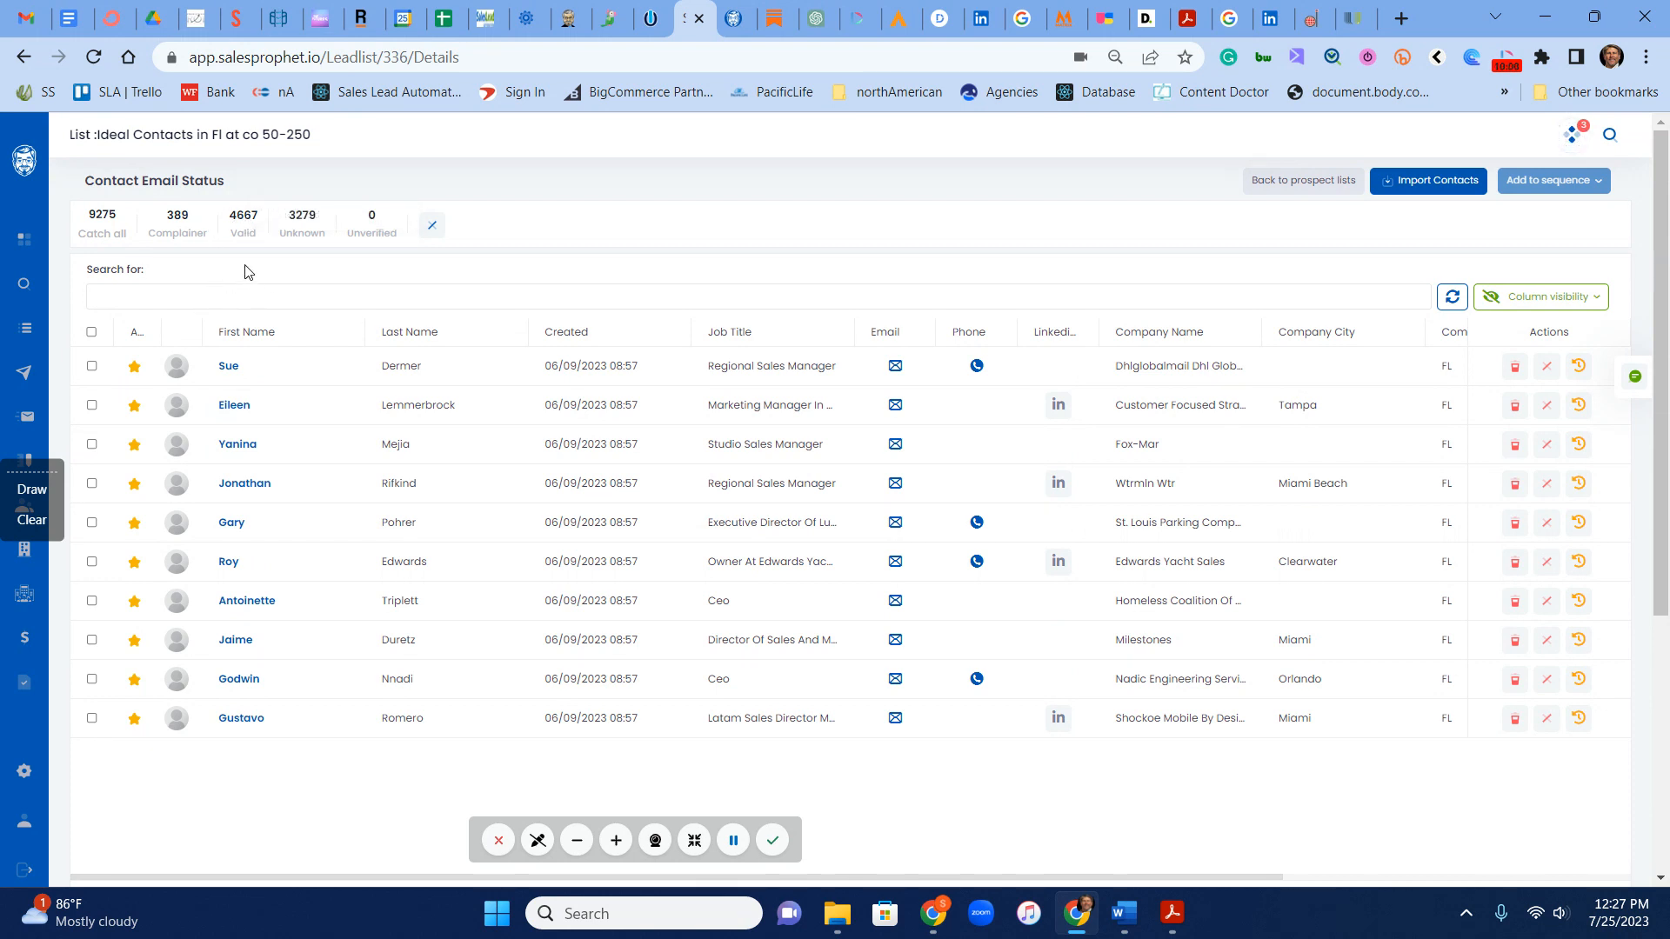
pyautogui.click(92, 334)
pyautogui.click(1576, 185)
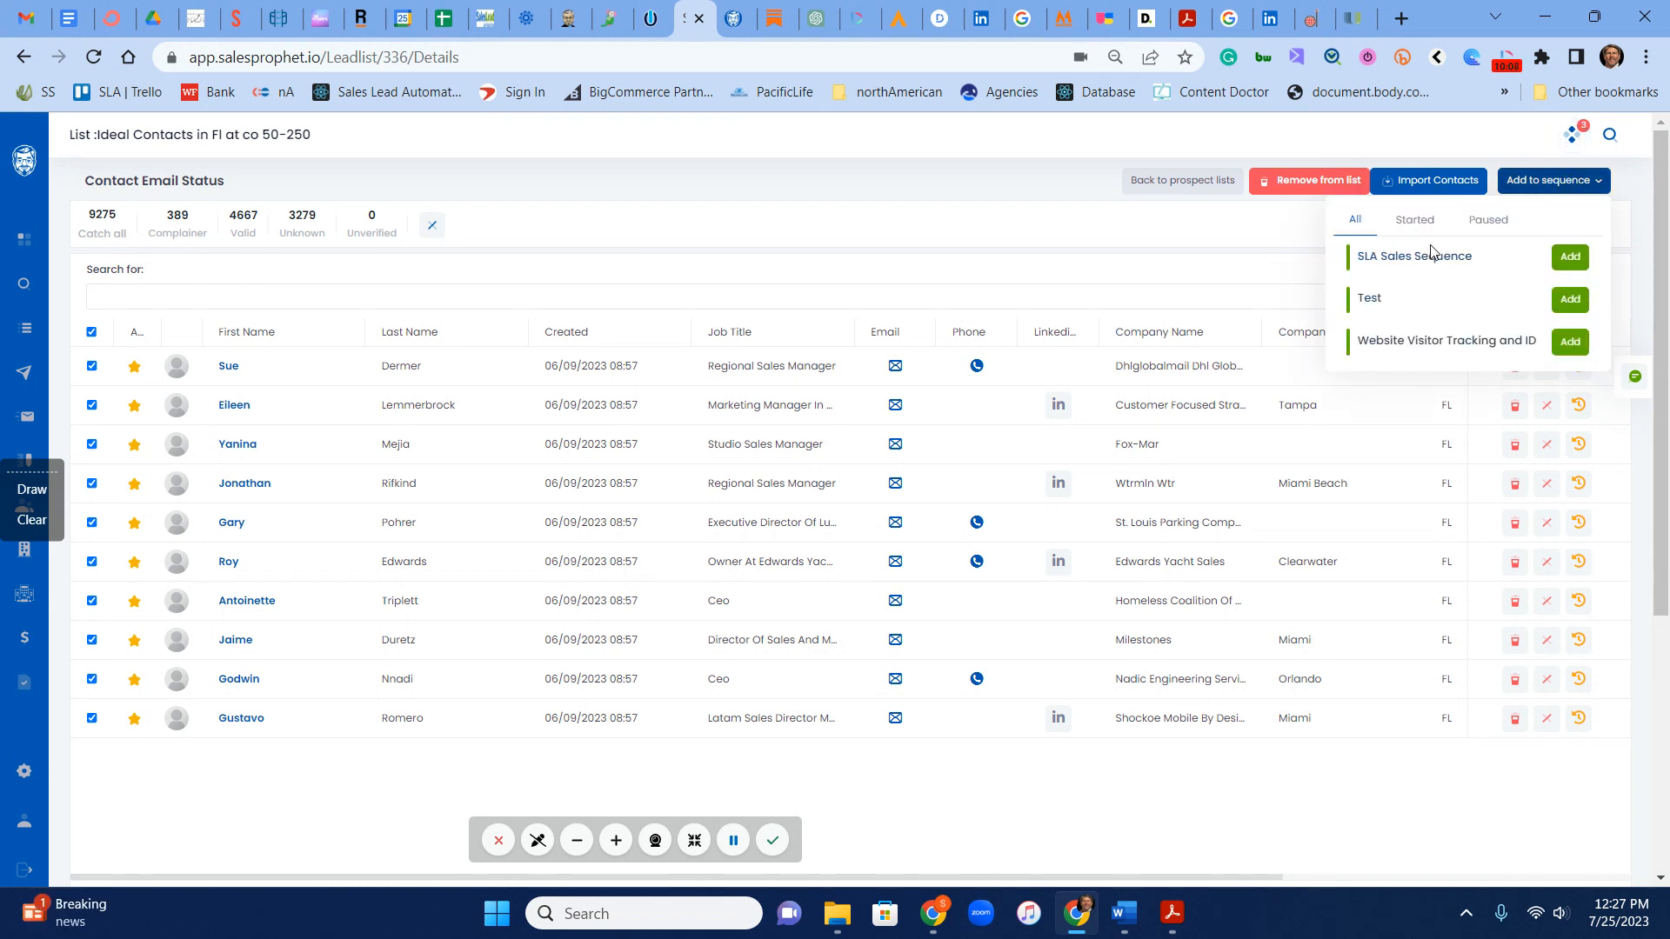
pyautogui.click(741, 233)
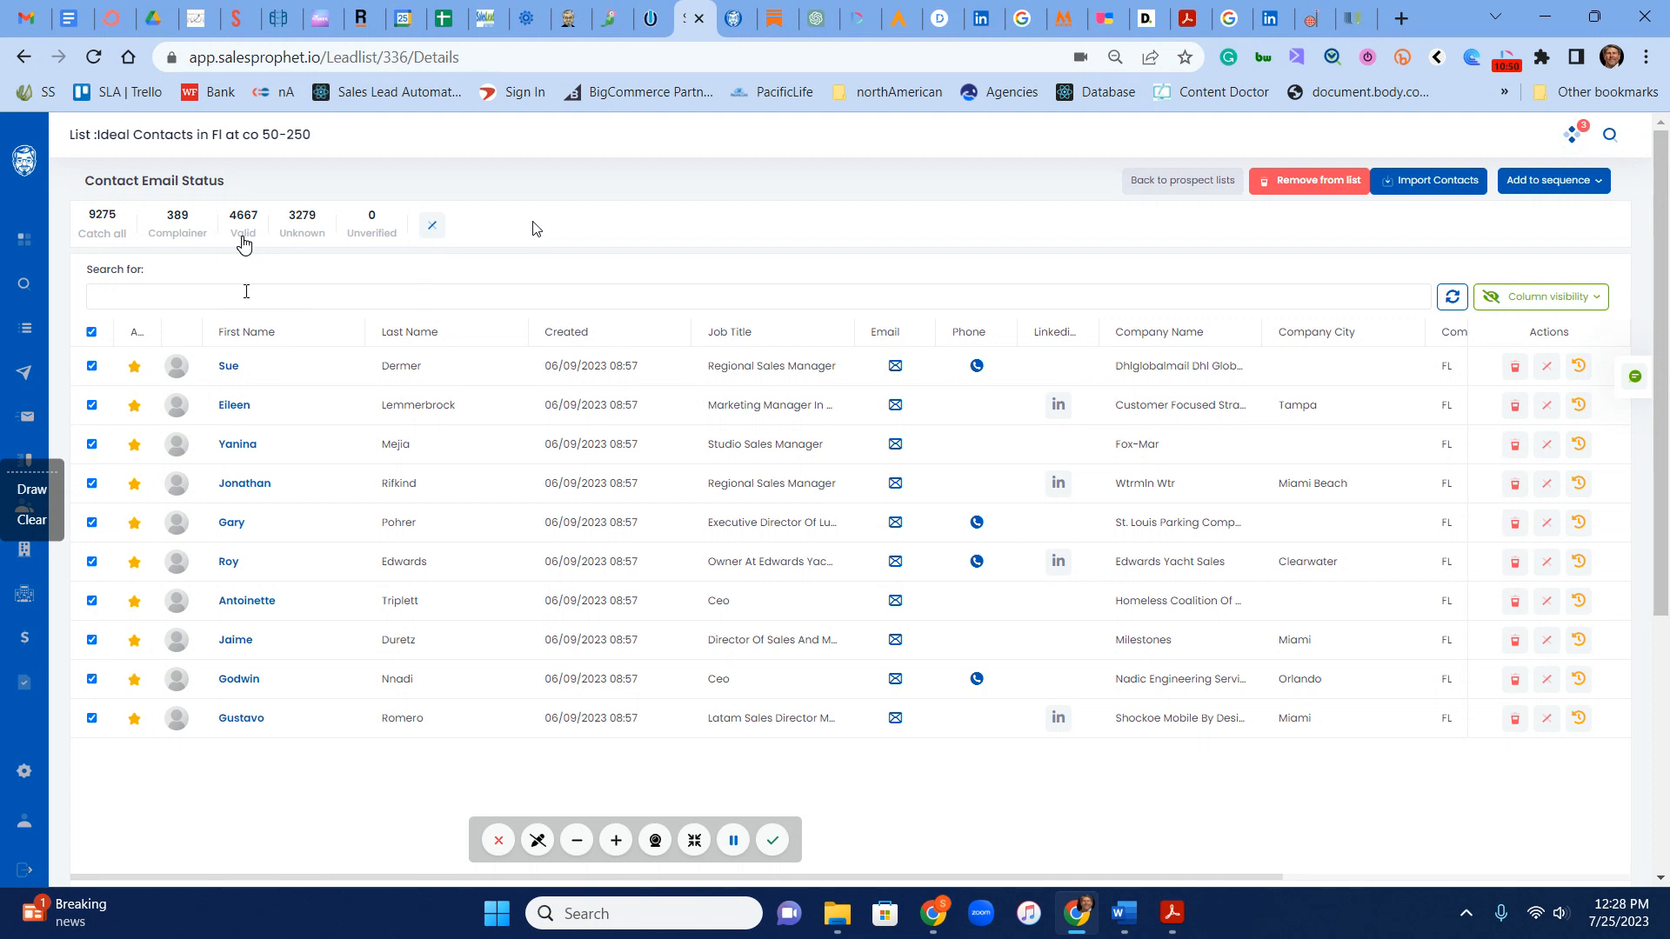
# Step: Review the email status explanations and filter the list to Catch all contacts
pyautogui.moveTo(174, 222)
pyautogui.moveTo(242, 222)
pyautogui.moveTo(306, 223)
pyautogui.click(96, 219)
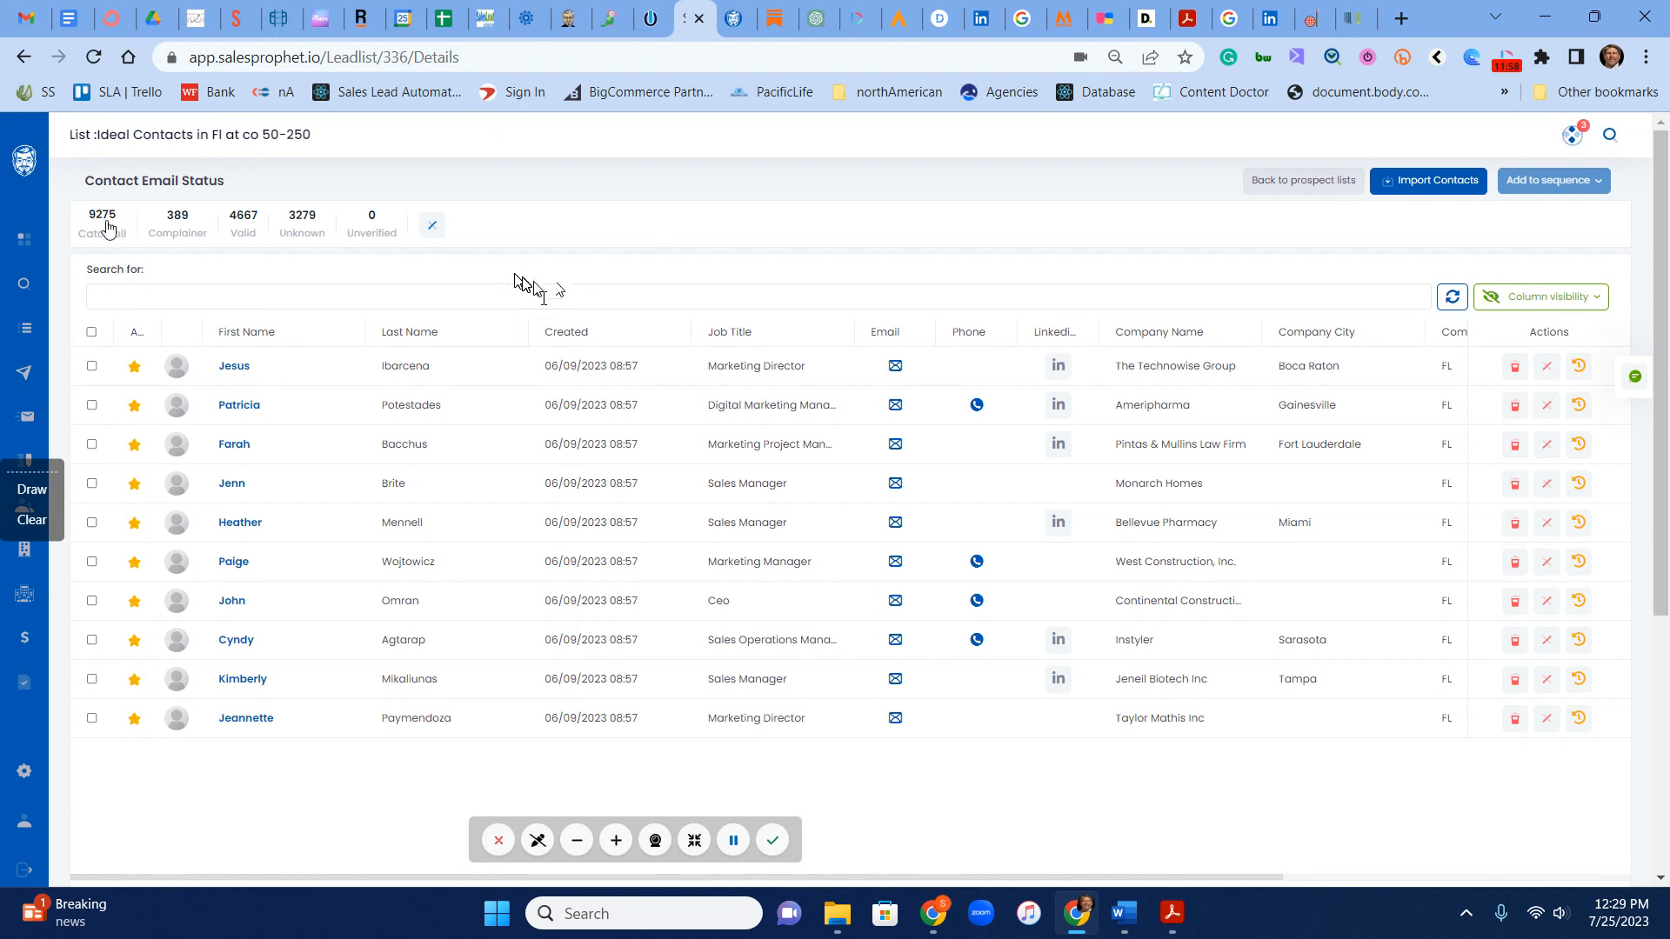
pyautogui.moveTo(110, 224)
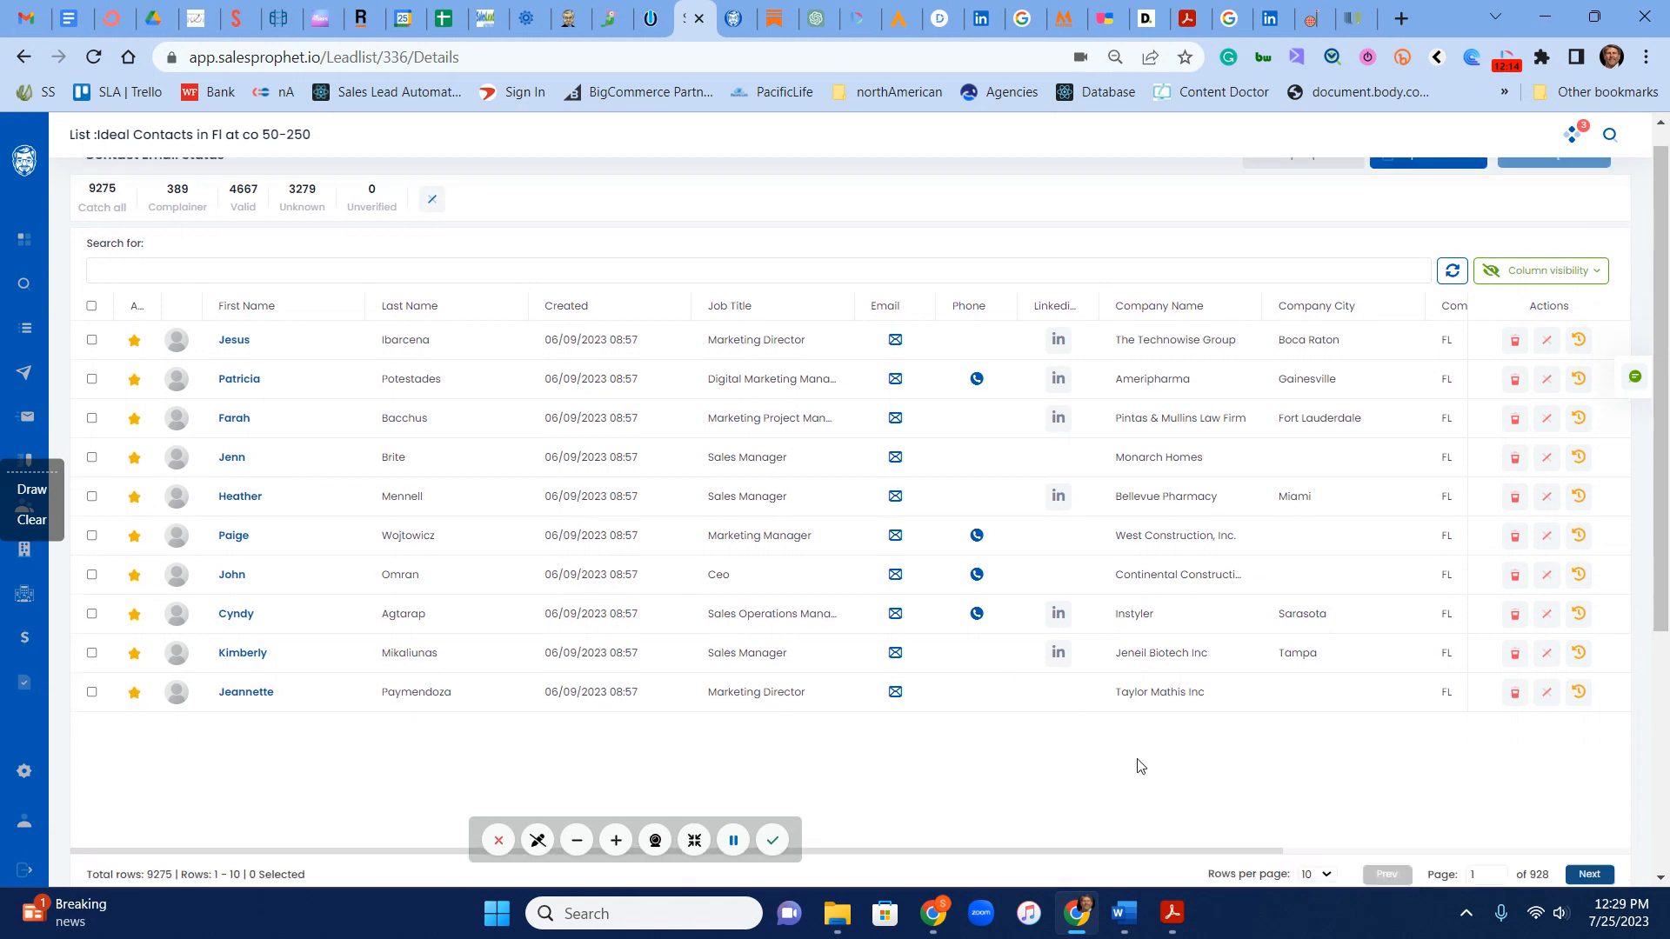
# Step: Set the contact table to 100 rows per page and select all contacts on the page
pyautogui.scroll(-5, 1364, 641)
pyautogui.click(1316, 494)
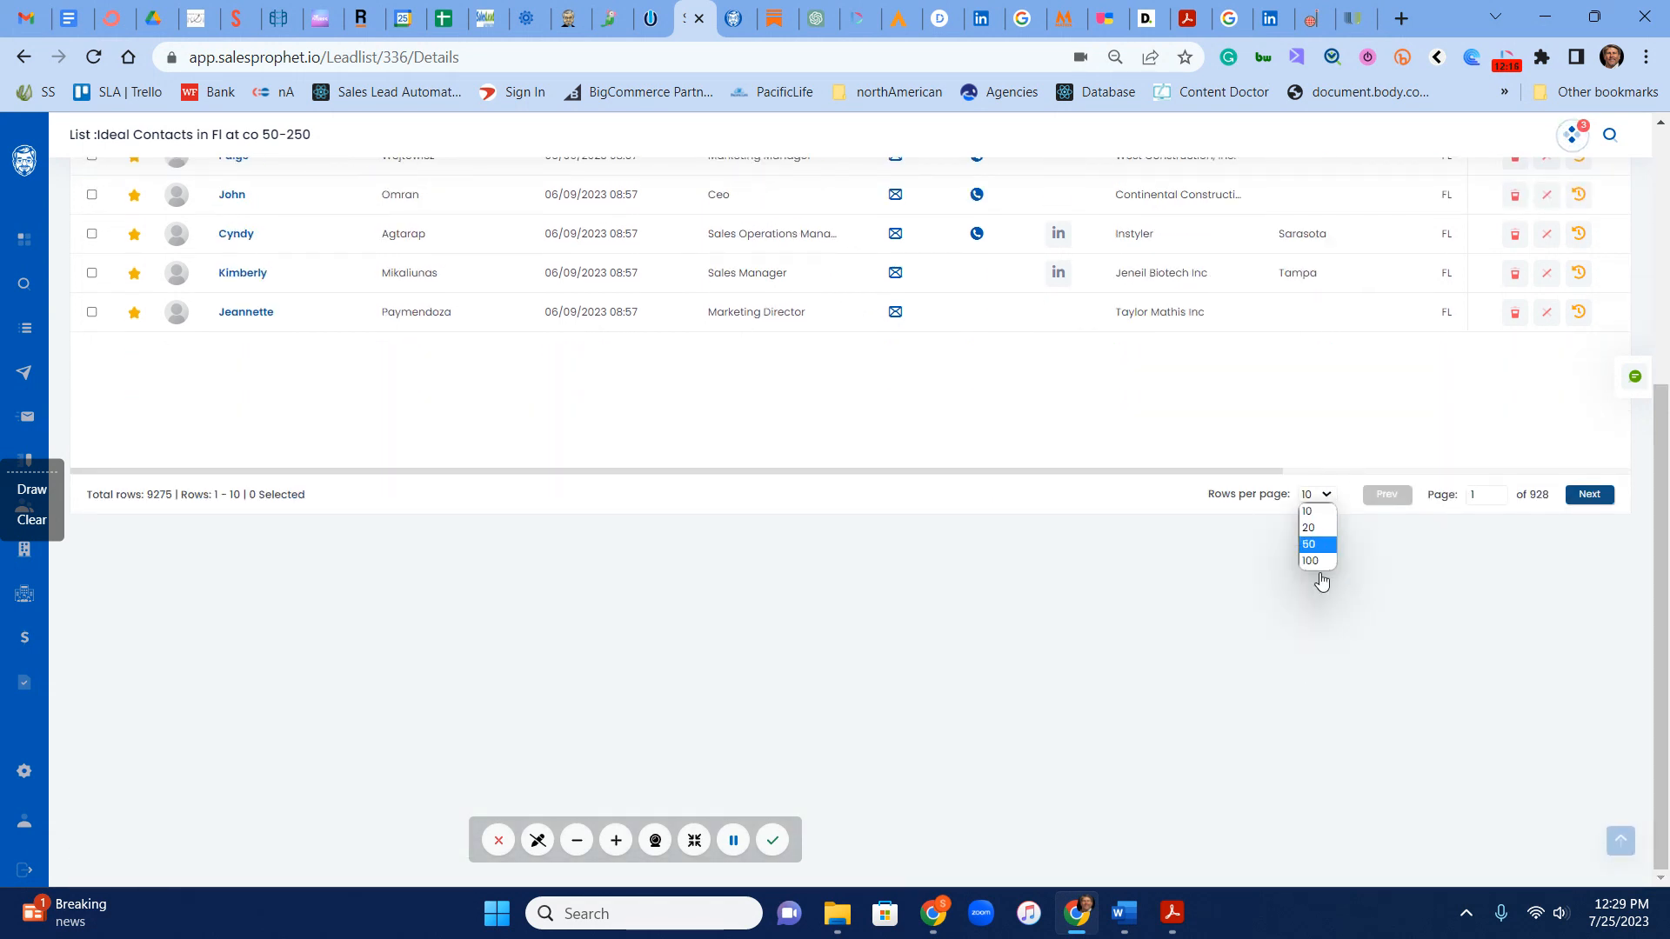
pyautogui.click(1315, 565)
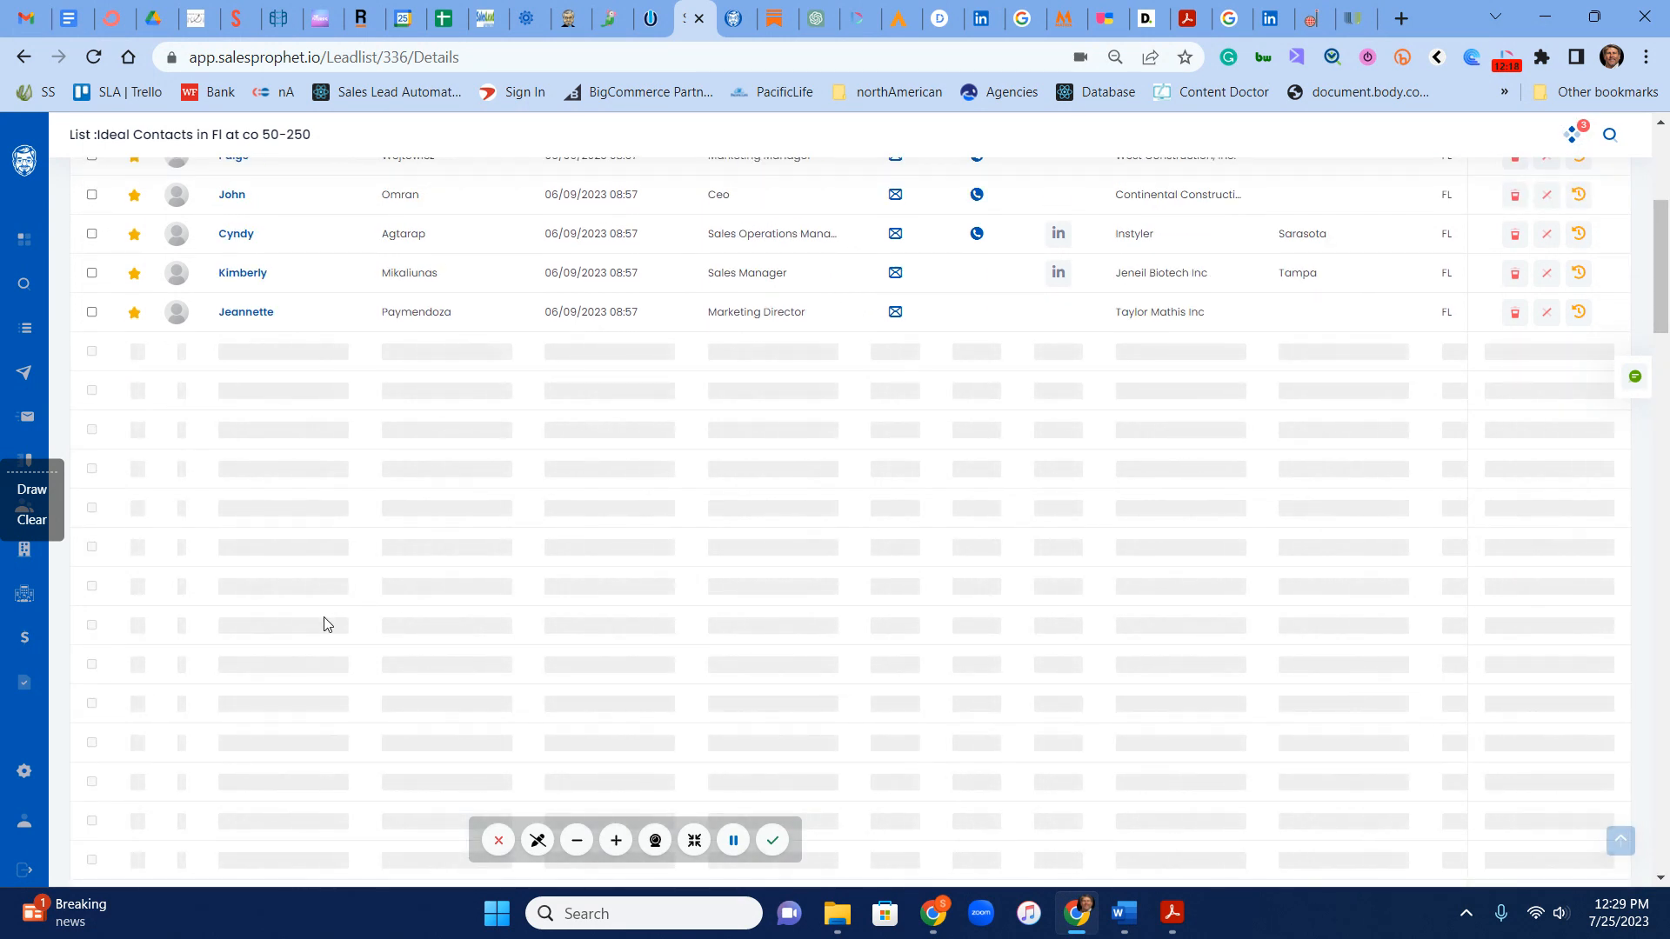
pyautogui.scroll(8, 348, 627)
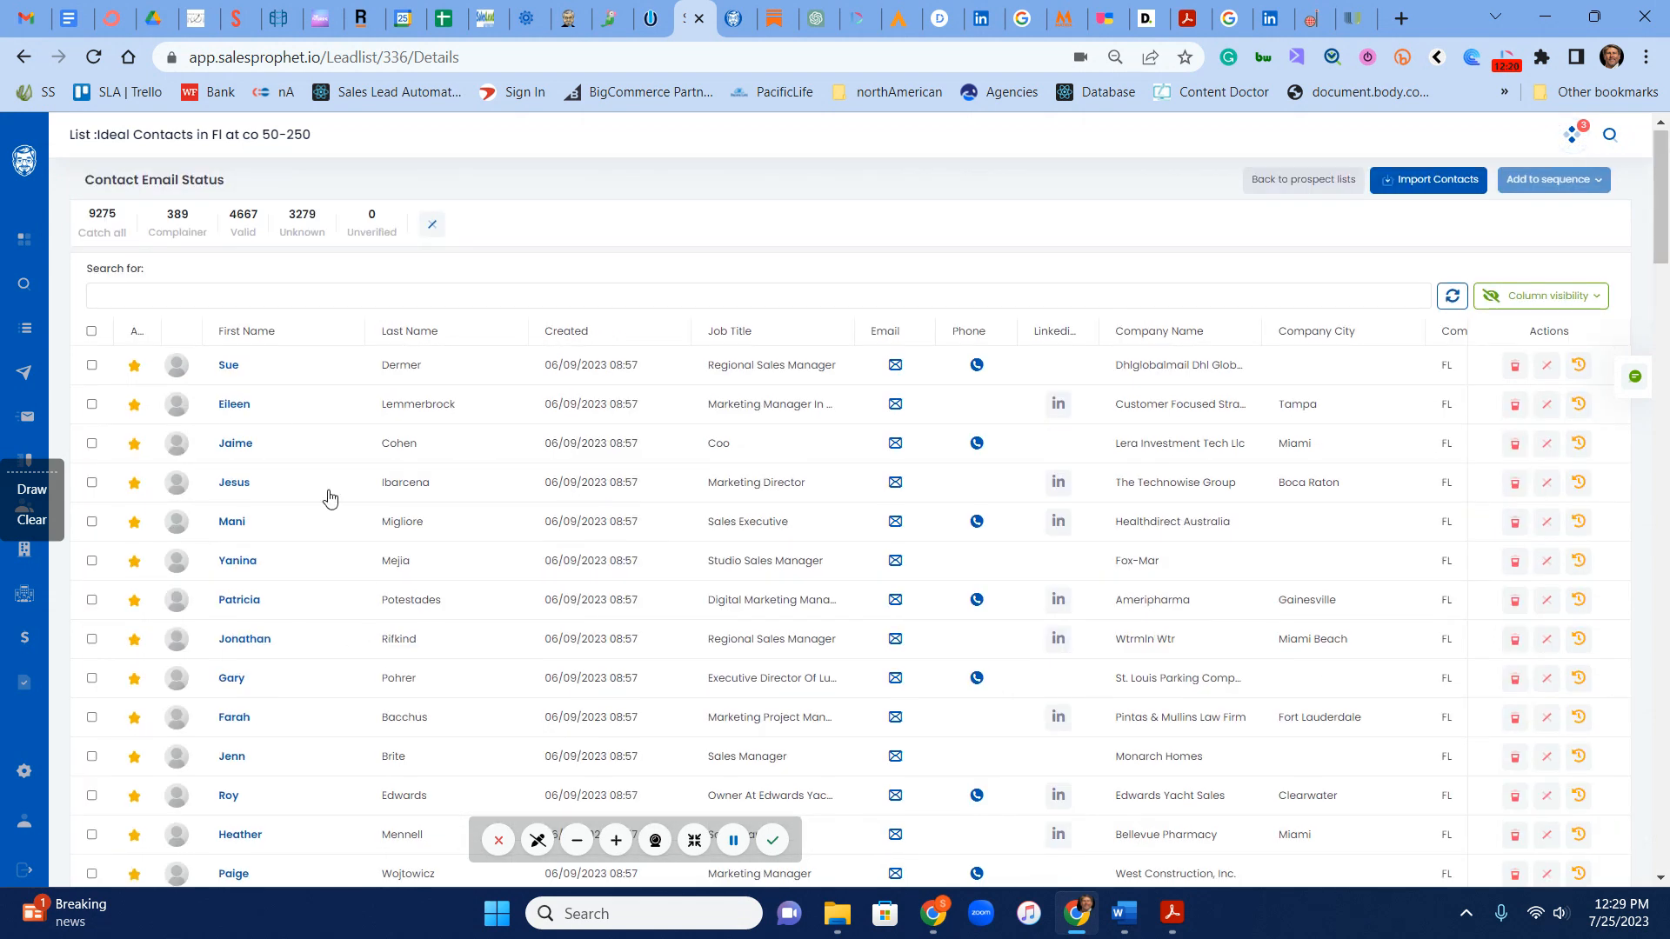
pyautogui.click(91, 331)
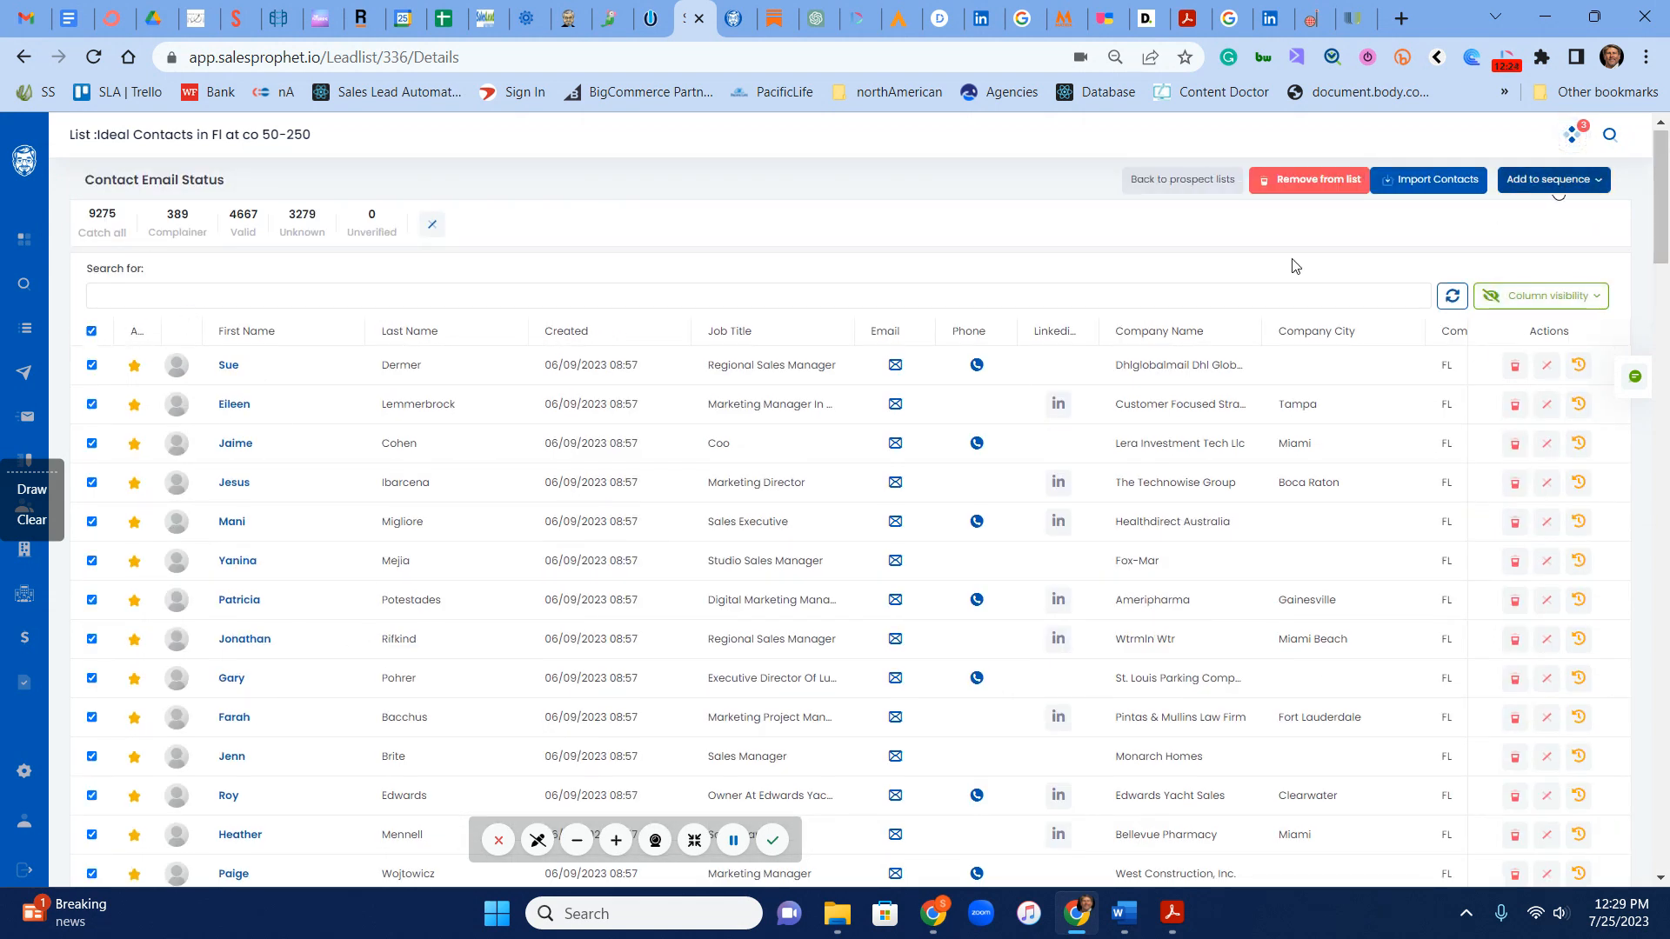
# Step: Check the Valid and Catch all status explanations and review the sequences available for the selected contacts
pyautogui.moveTo(249, 228)
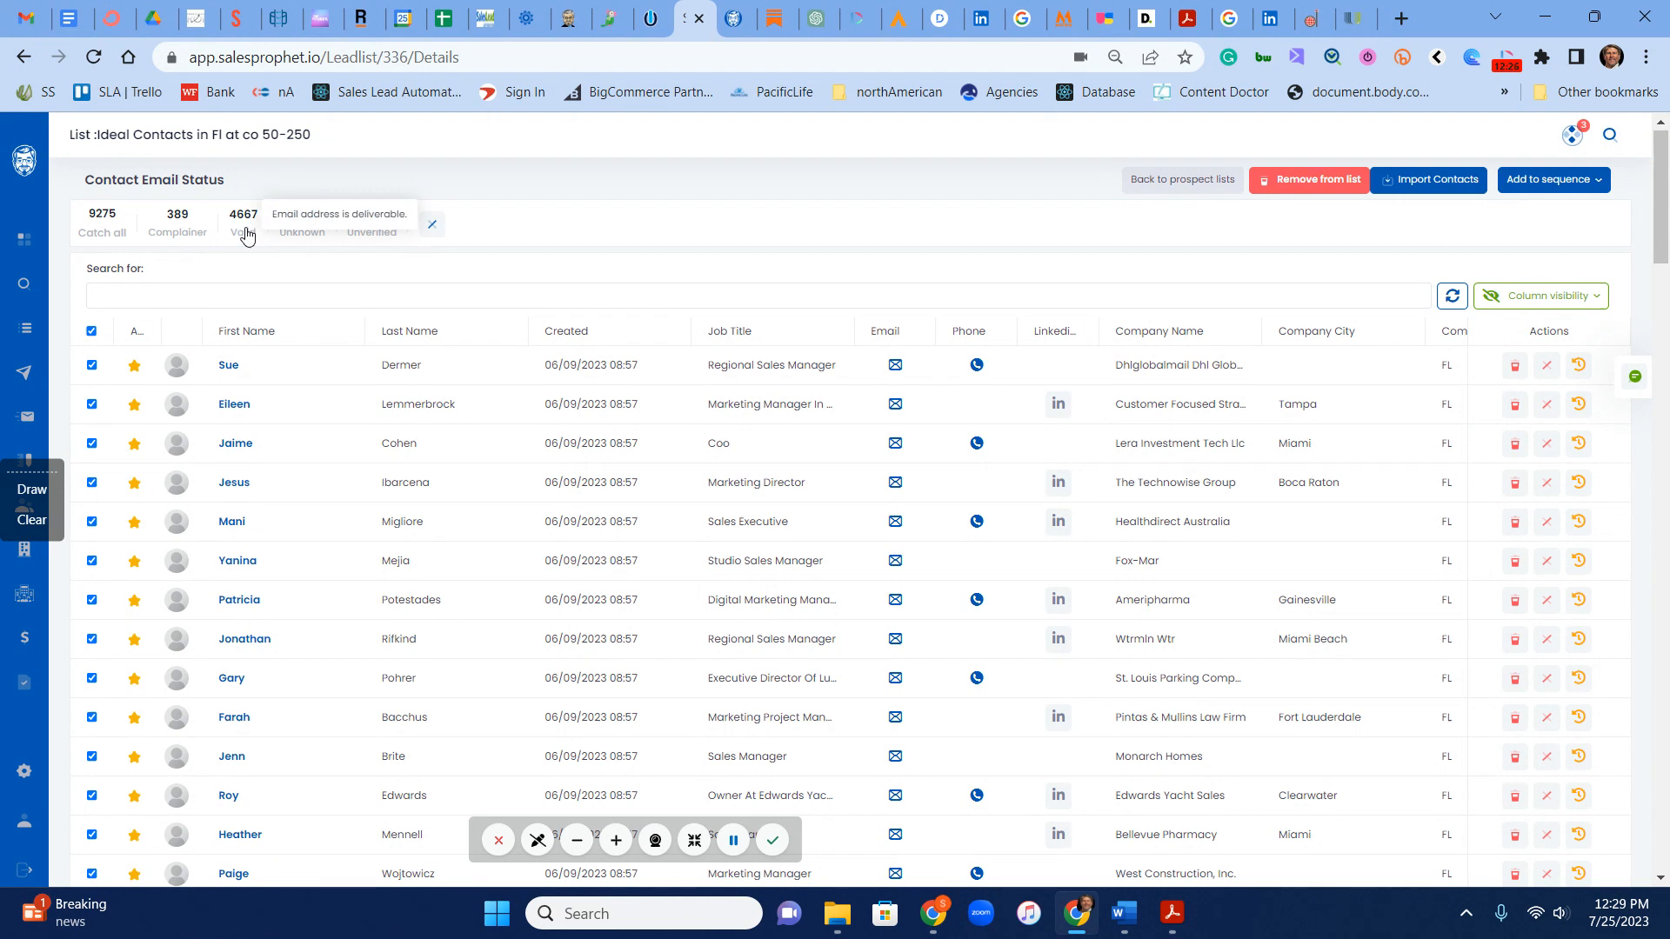
pyautogui.moveTo(110, 226)
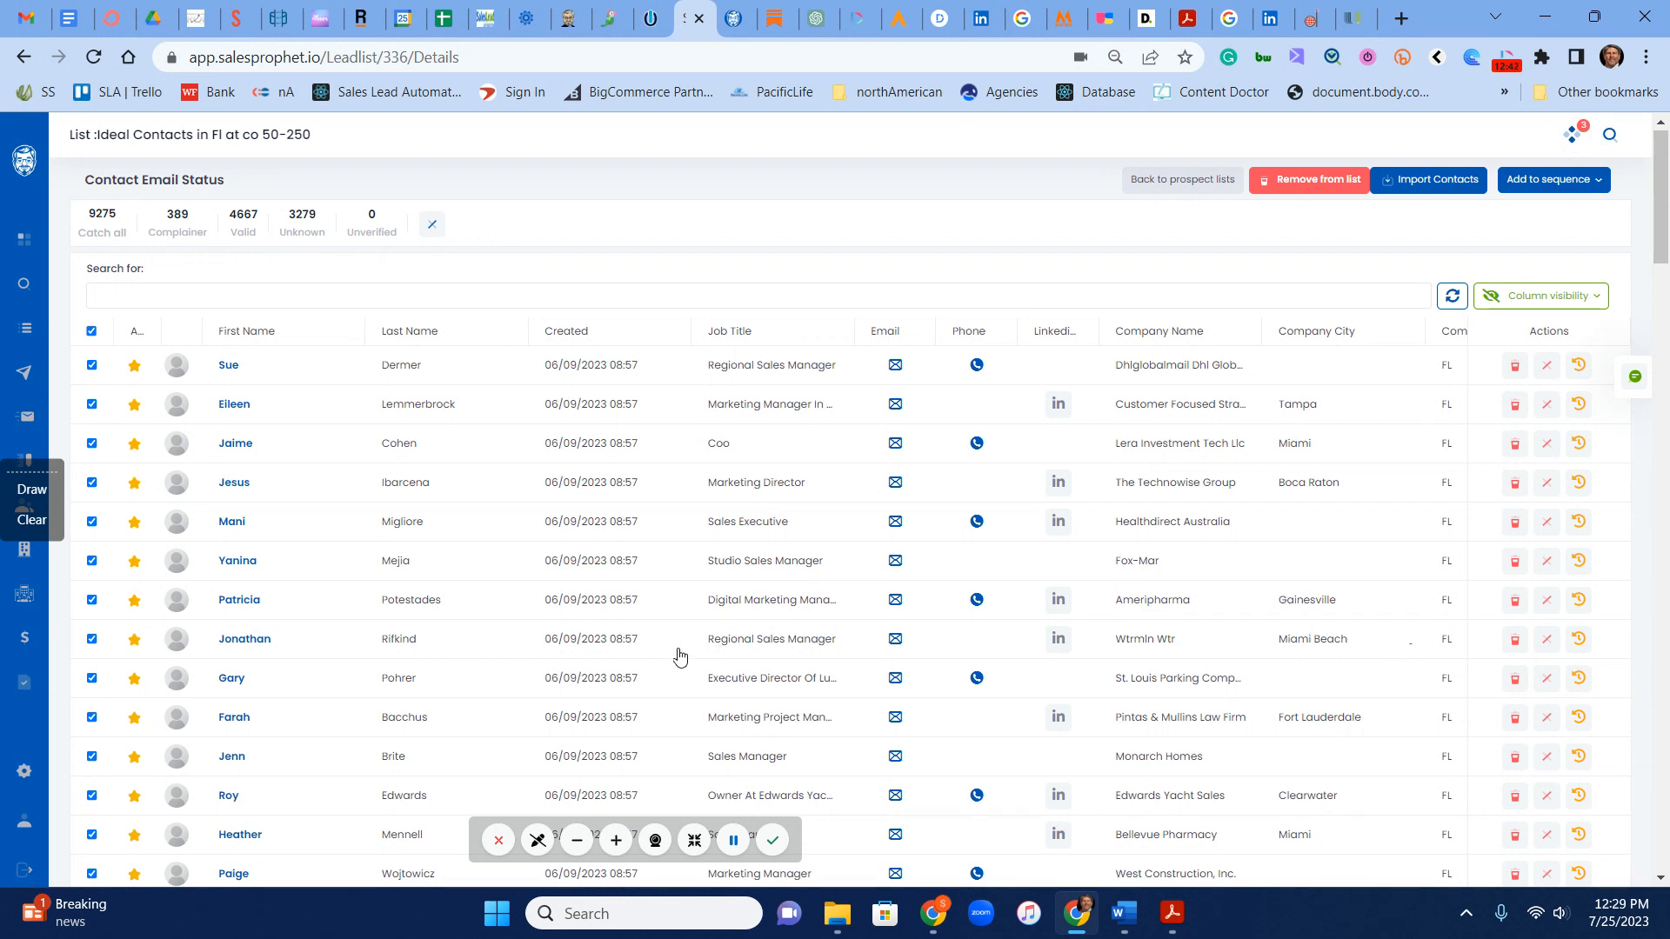
pyautogui.click(1579, 181)
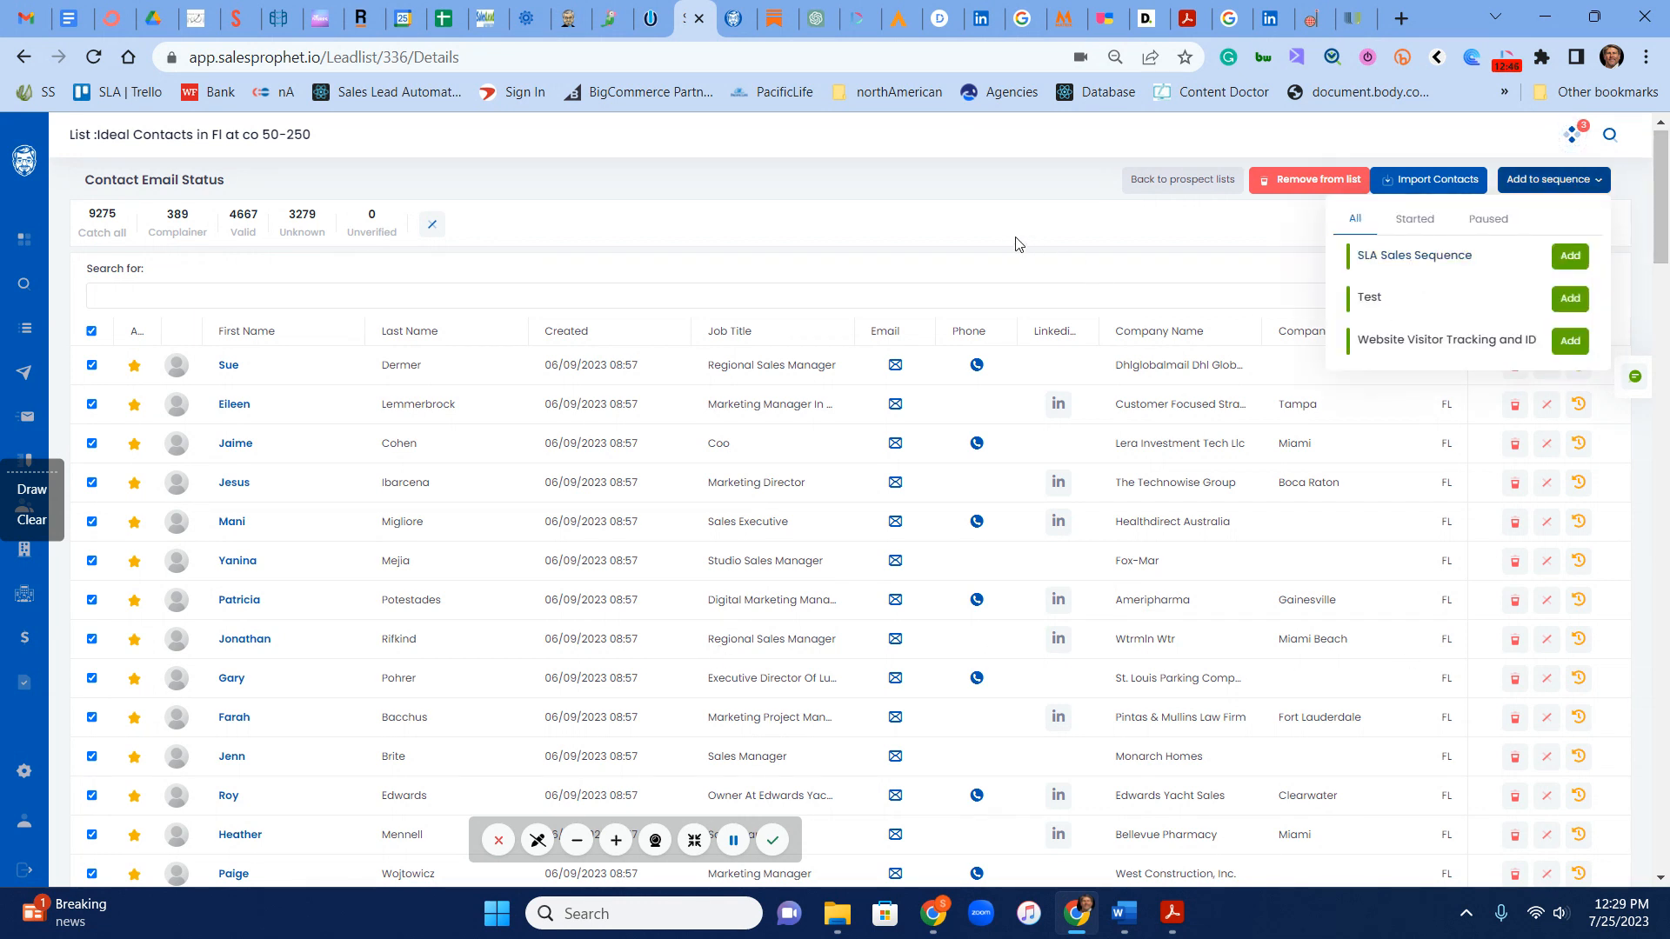
pyautogui.click(989, 233)
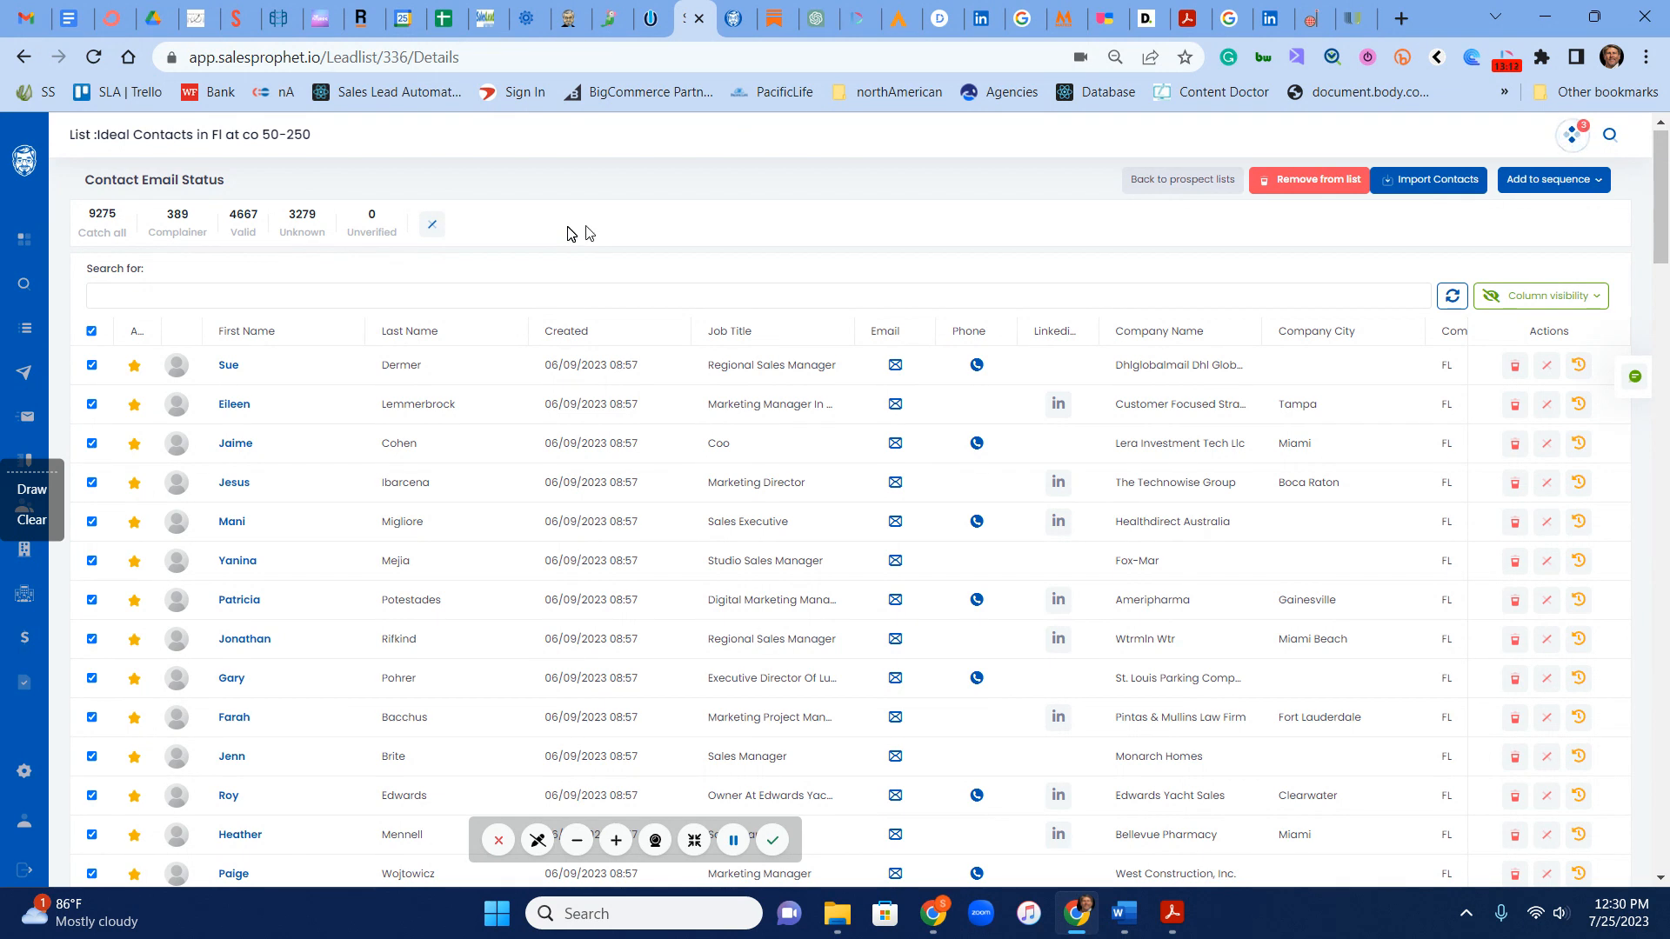
# Step: Leave the contact list, pass through the prospect search page, and return to the overview of prospect lists
pyautogui.click(24, 290)
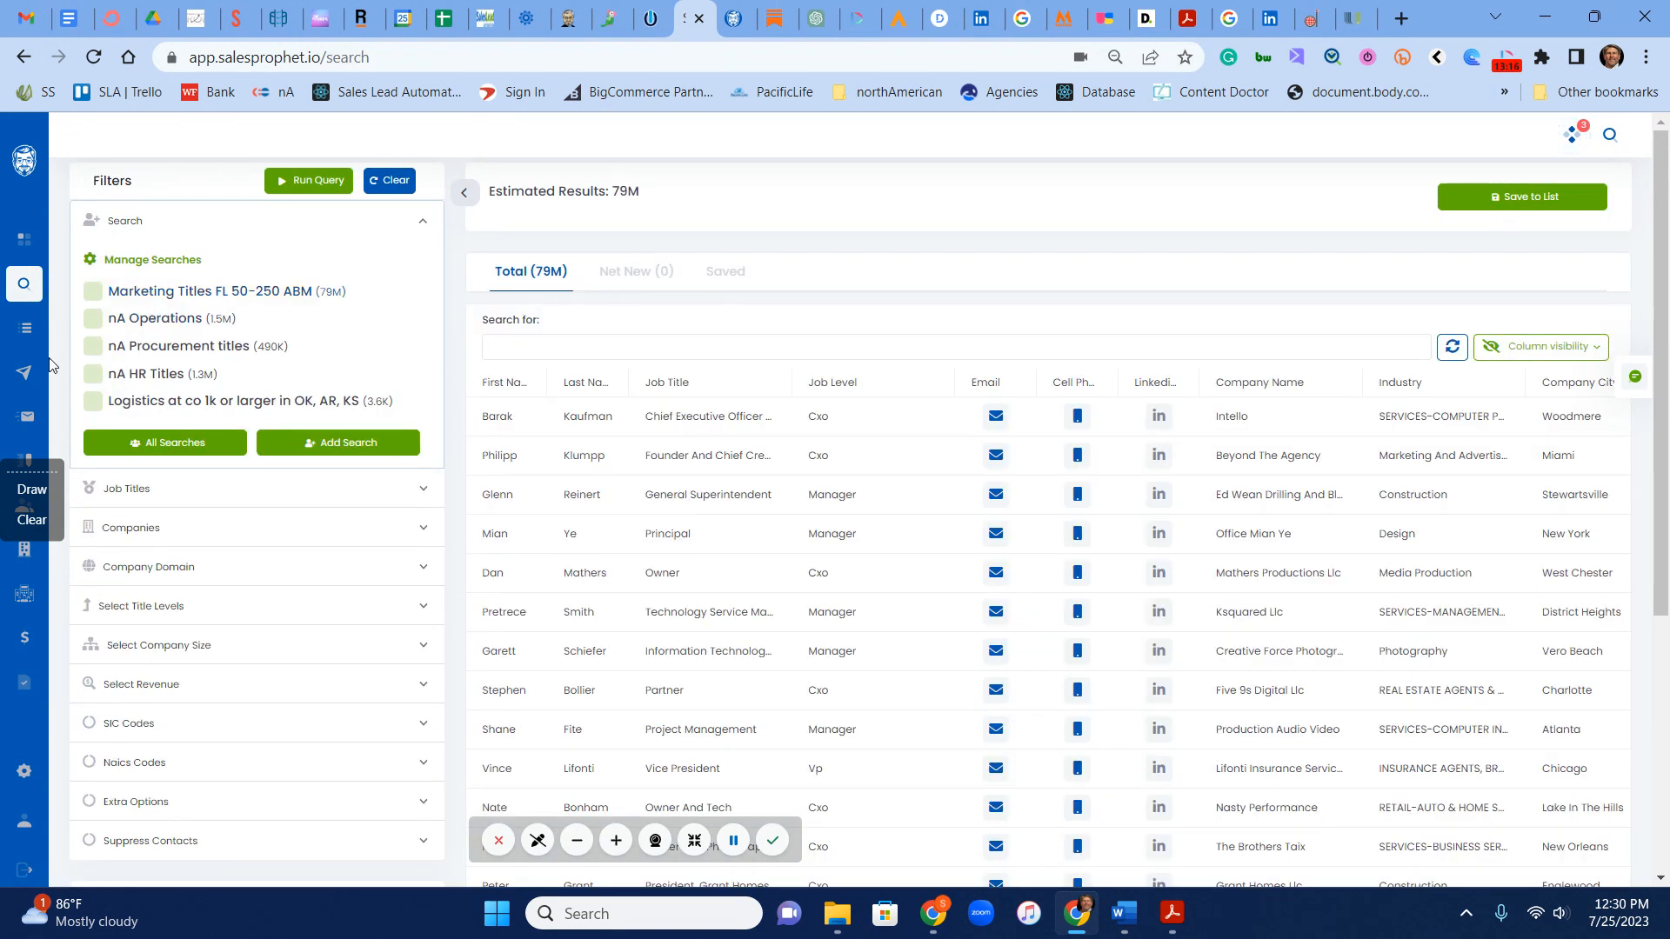
pyautogui.click(27, 330)
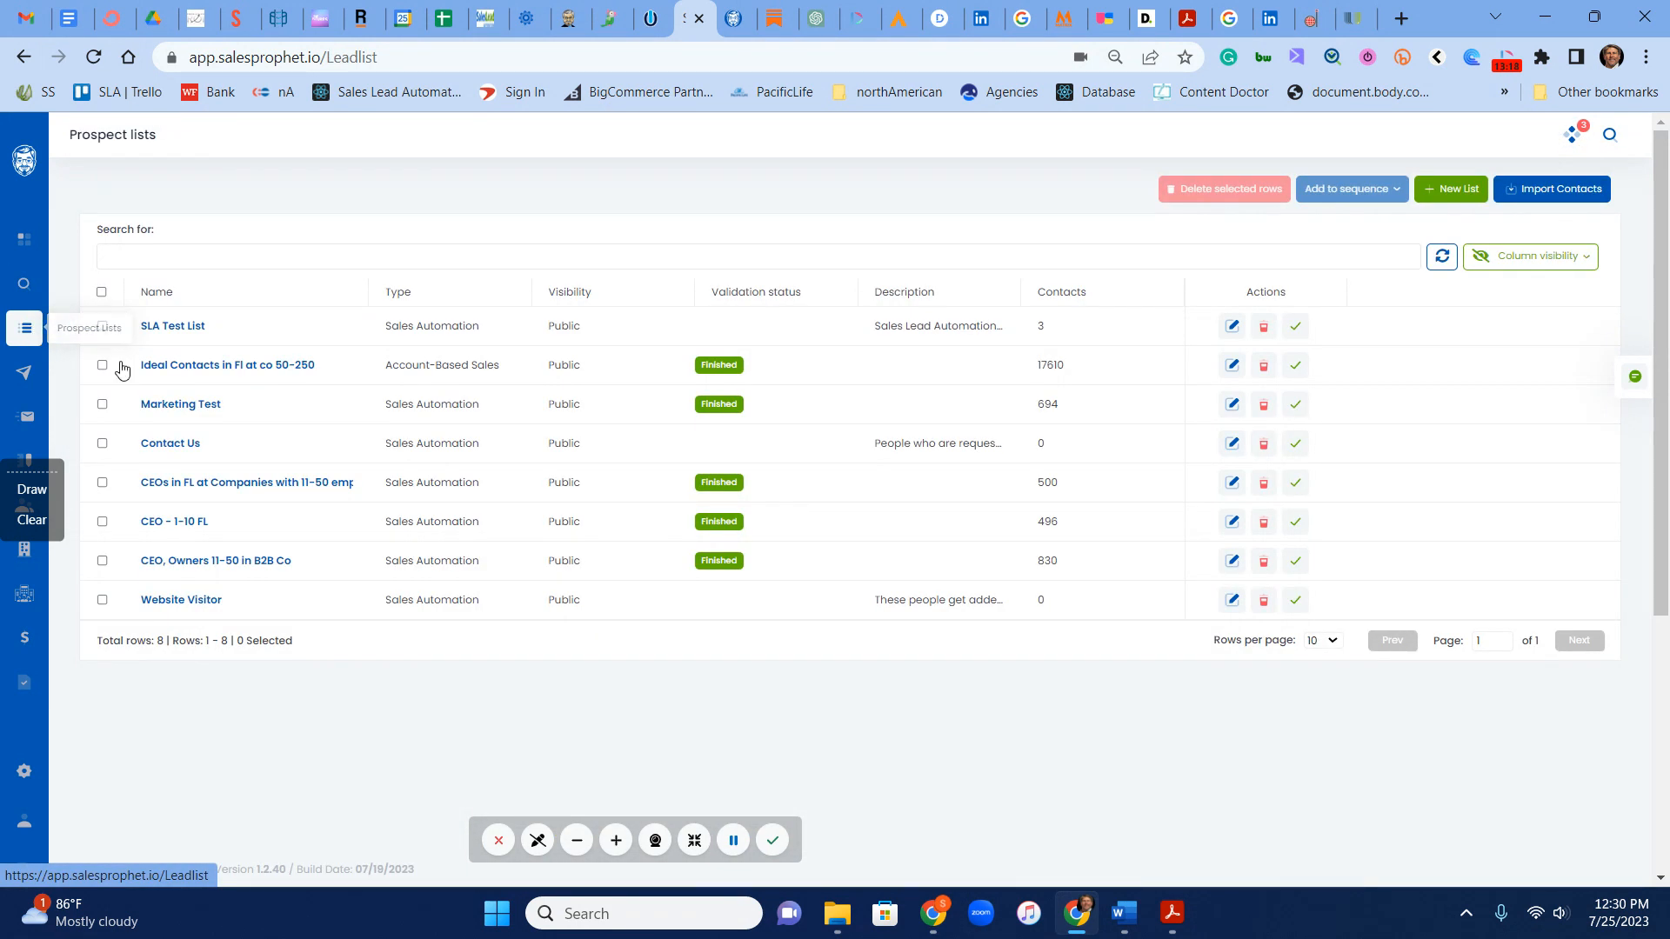